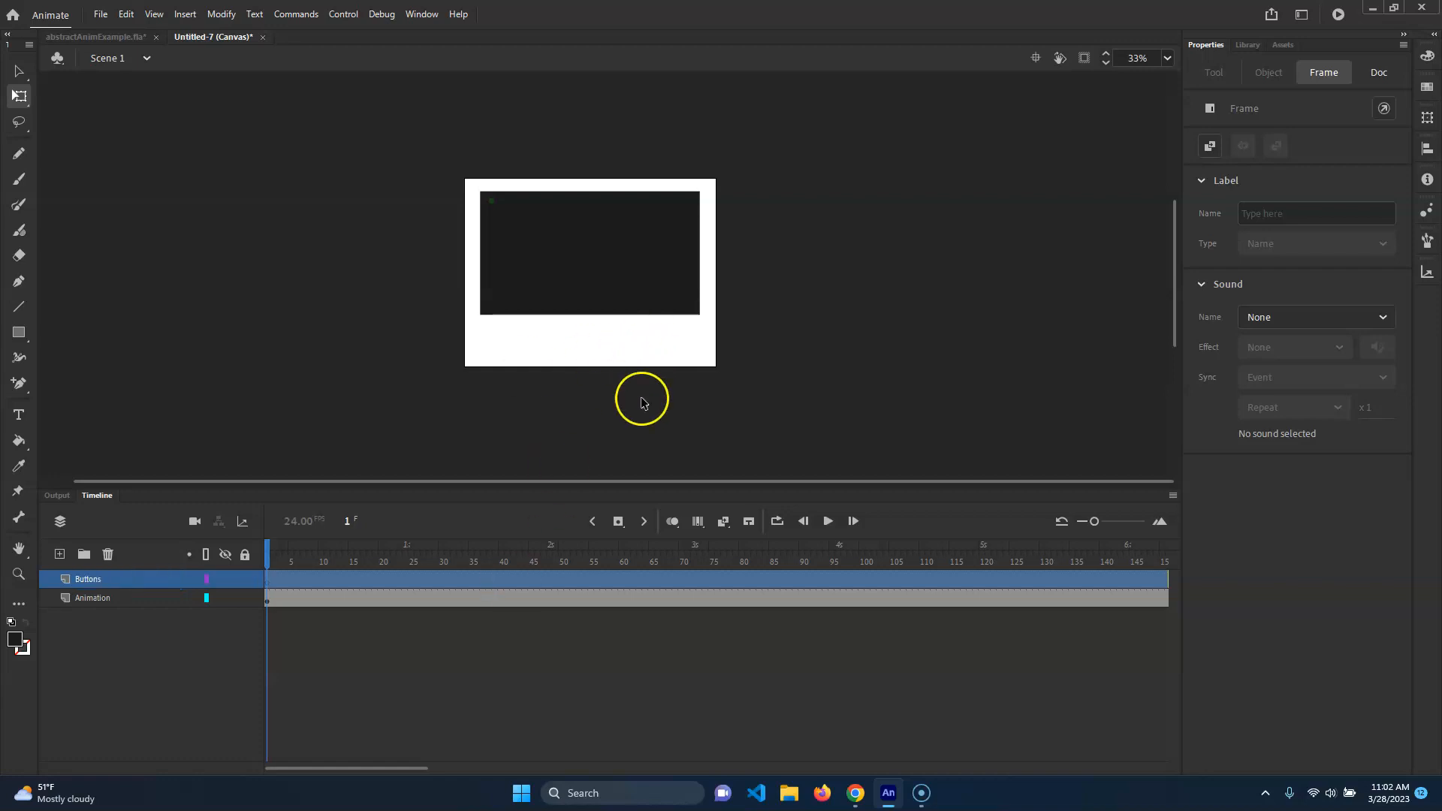
Step: Draw a small gray #666666 square without a stroke below the dark panel on the Buttons layer
{"action": "key", "text": "ctrl+equal"}
{"action": "key", "text": "ctrl+equal"}
{"action": "key", "text": "ctrl+minus"}
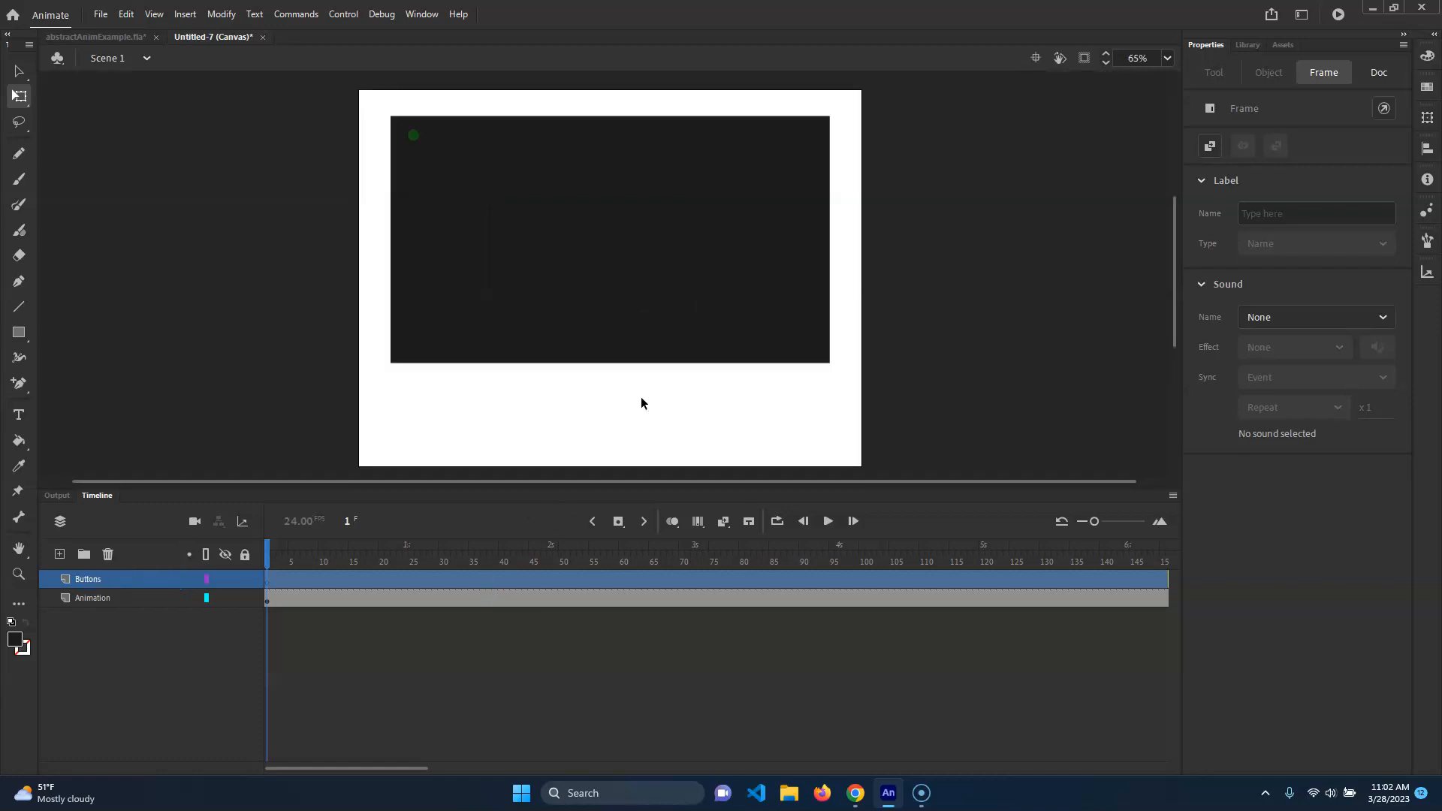
{"action": "mouse_move", "coordinate": [614, 408]}
{"action": "left_mouse_down"}
{"action": "mouse_move", "coordinate": [631, 351]}
{"action": "mouse_move", "coordinate": [612, 381]}
{"action": "left_mouse_up"}
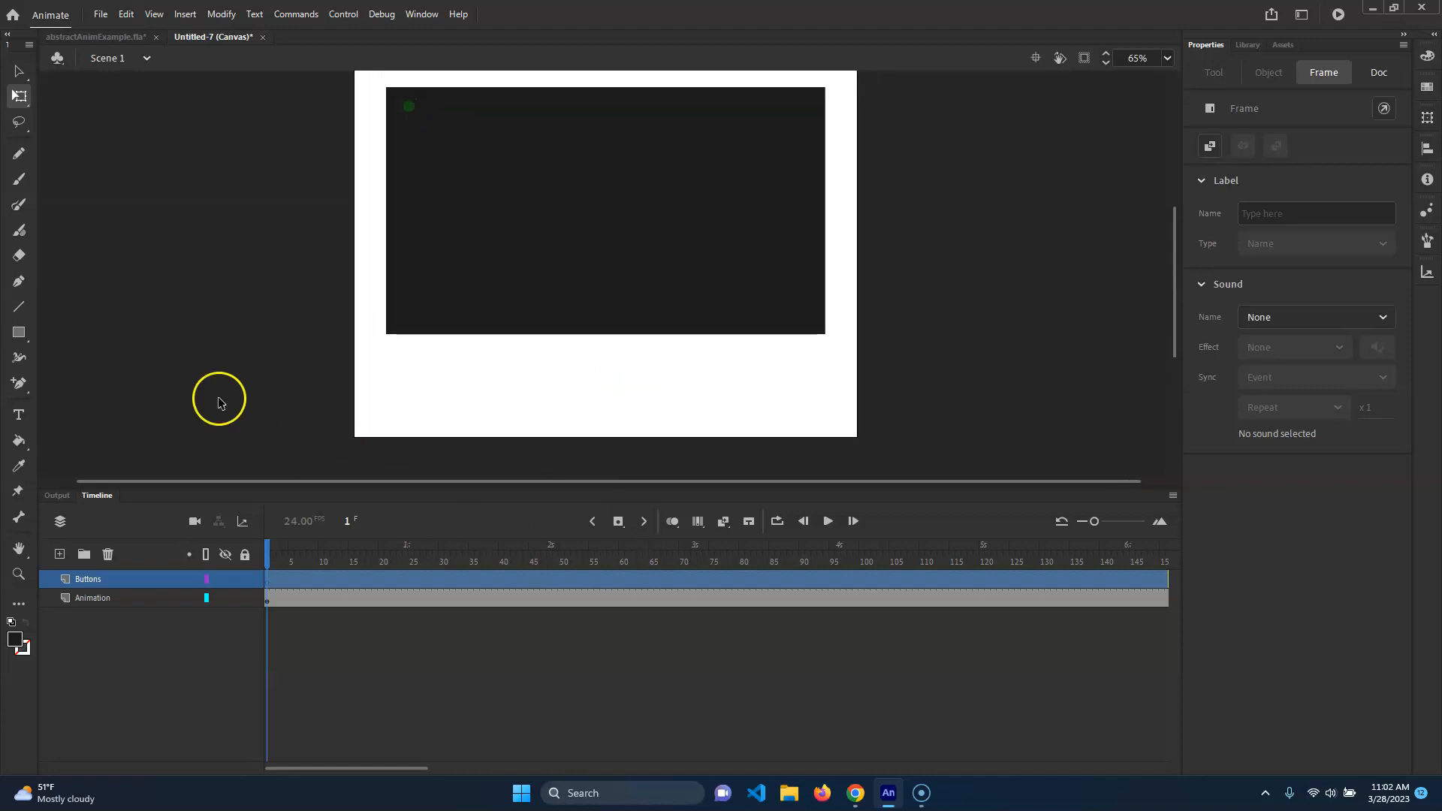
{"action": "left_click", "coordinate": [18, 332]}
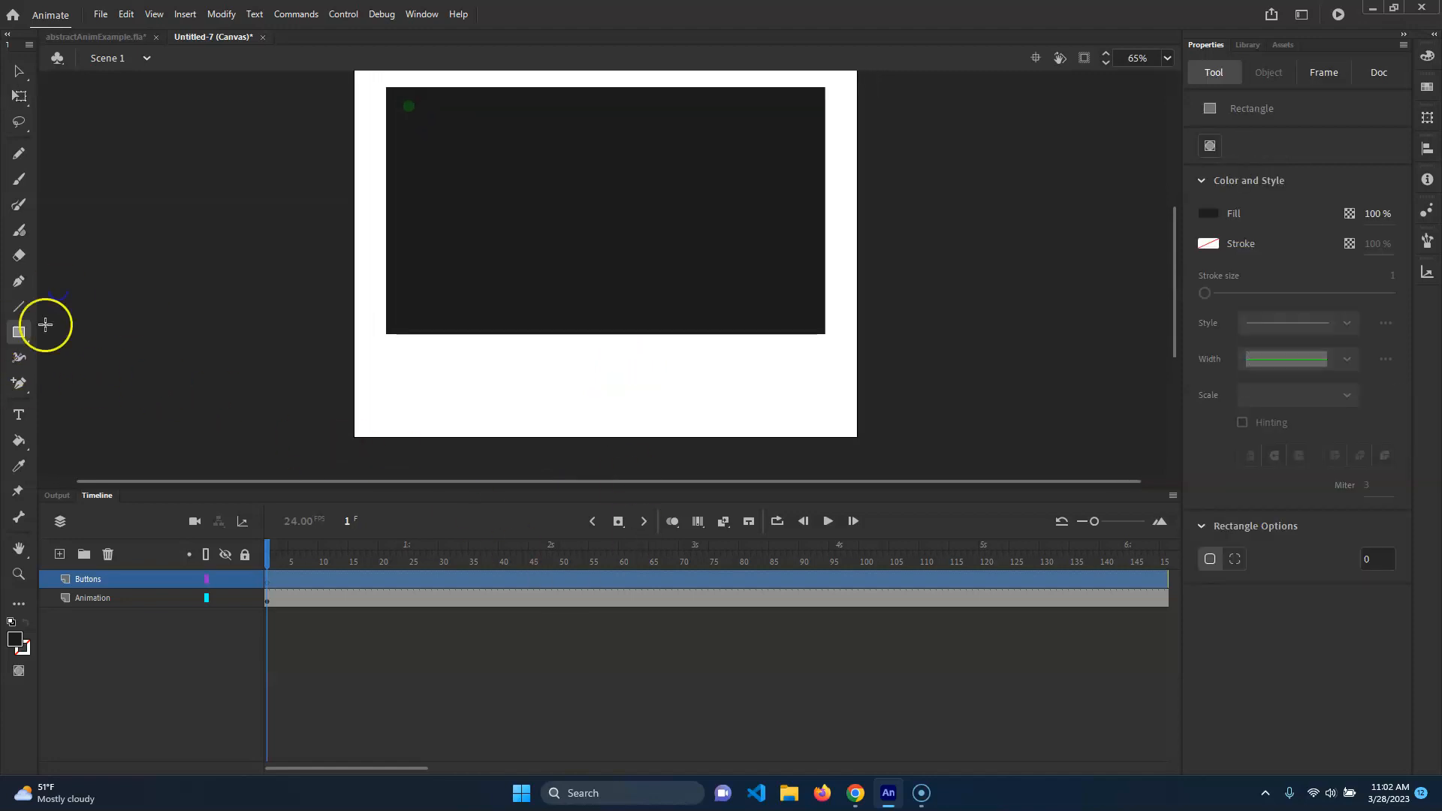
{"action": "left_click", "coordinate": [1206, 214]}
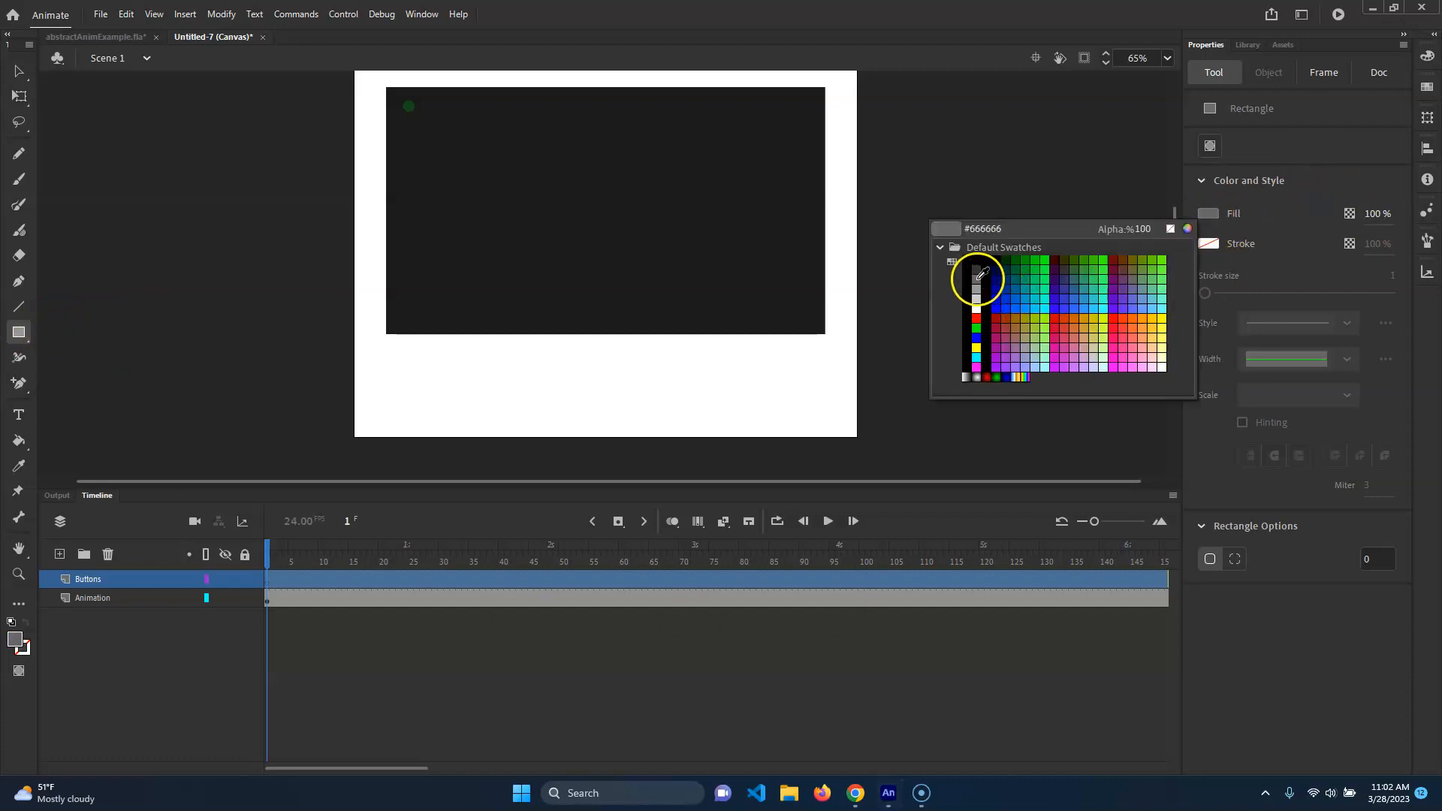
{"action": "left_click", "coordinate": [978, 282]}
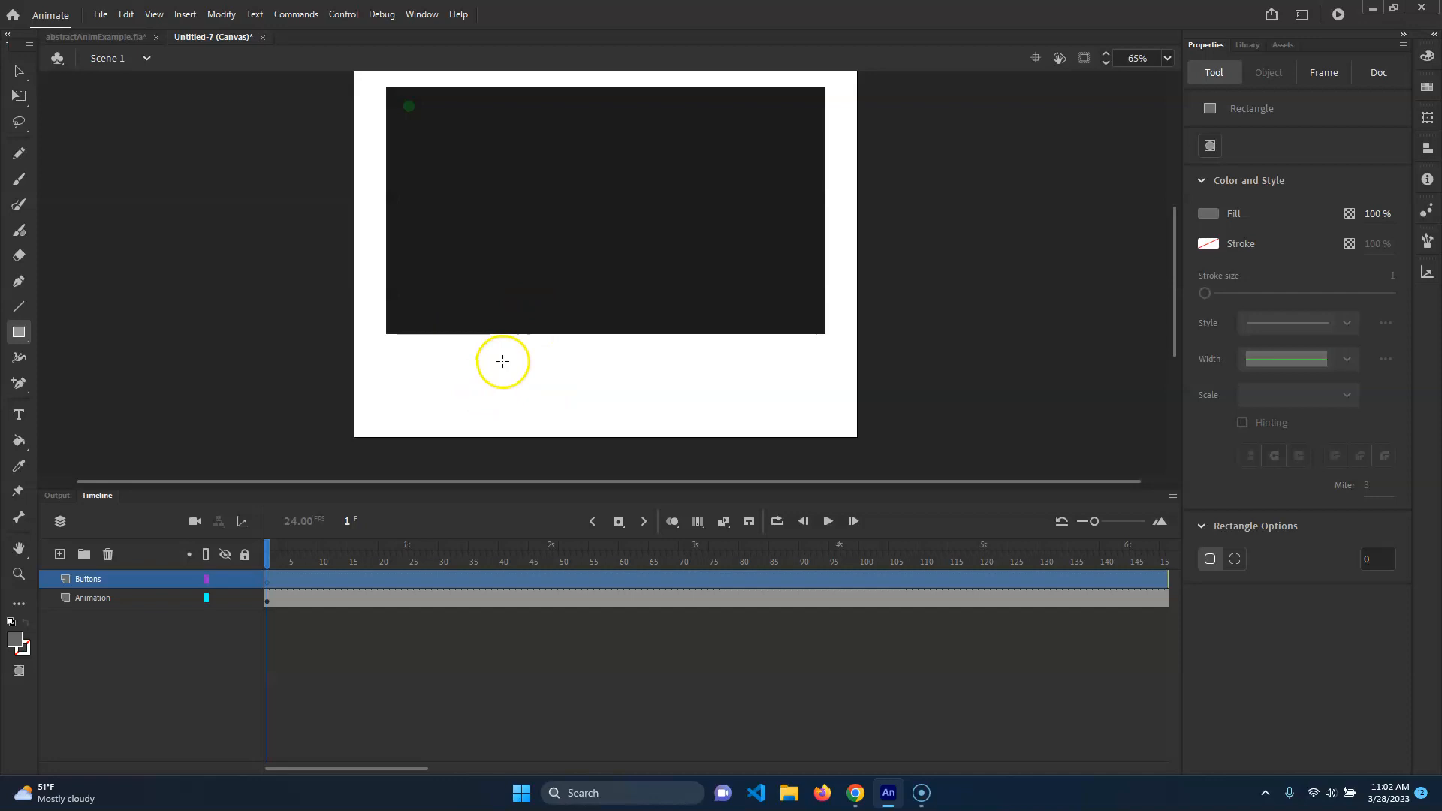
{"action": "left_click_drag", "start_coordinate": [512, 371], "coordinate": [552, 407]}
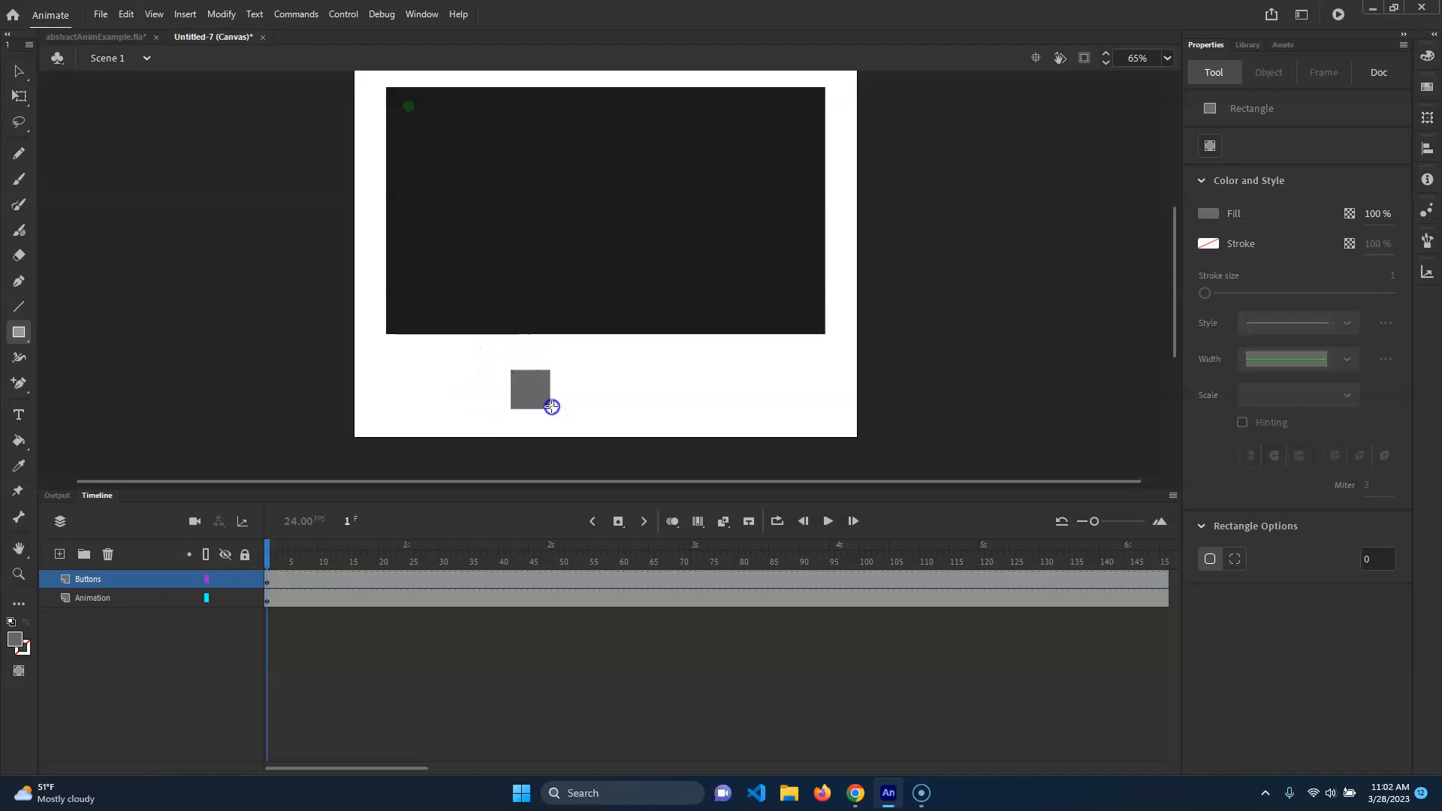
Step: Draw a gray three-sided PolyStar polygon pointing right beside the square, about 76 by 88 px
{"action": "key", "text": "ctrl+="}
{"action": "key", "text": "space"}
{"action": "left_click_drag", "start_coordinate": [539, 380], "coordinate": [598, 230]}
{"action": "left_click", "coordinate": [19, 328]}
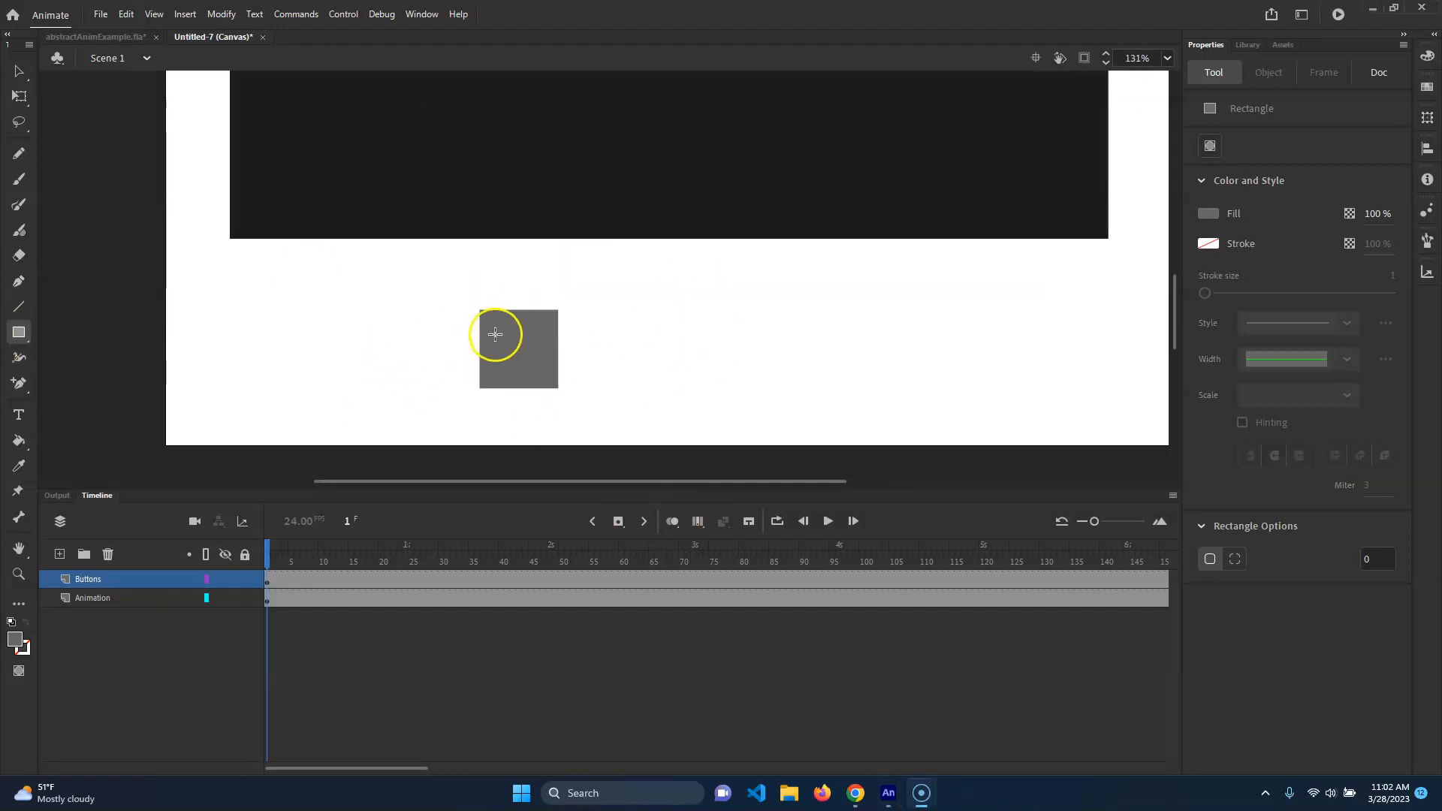
{"action": "left_click_drag", "start_coordinate": [14, 328], "coordinate": [75, 425]}
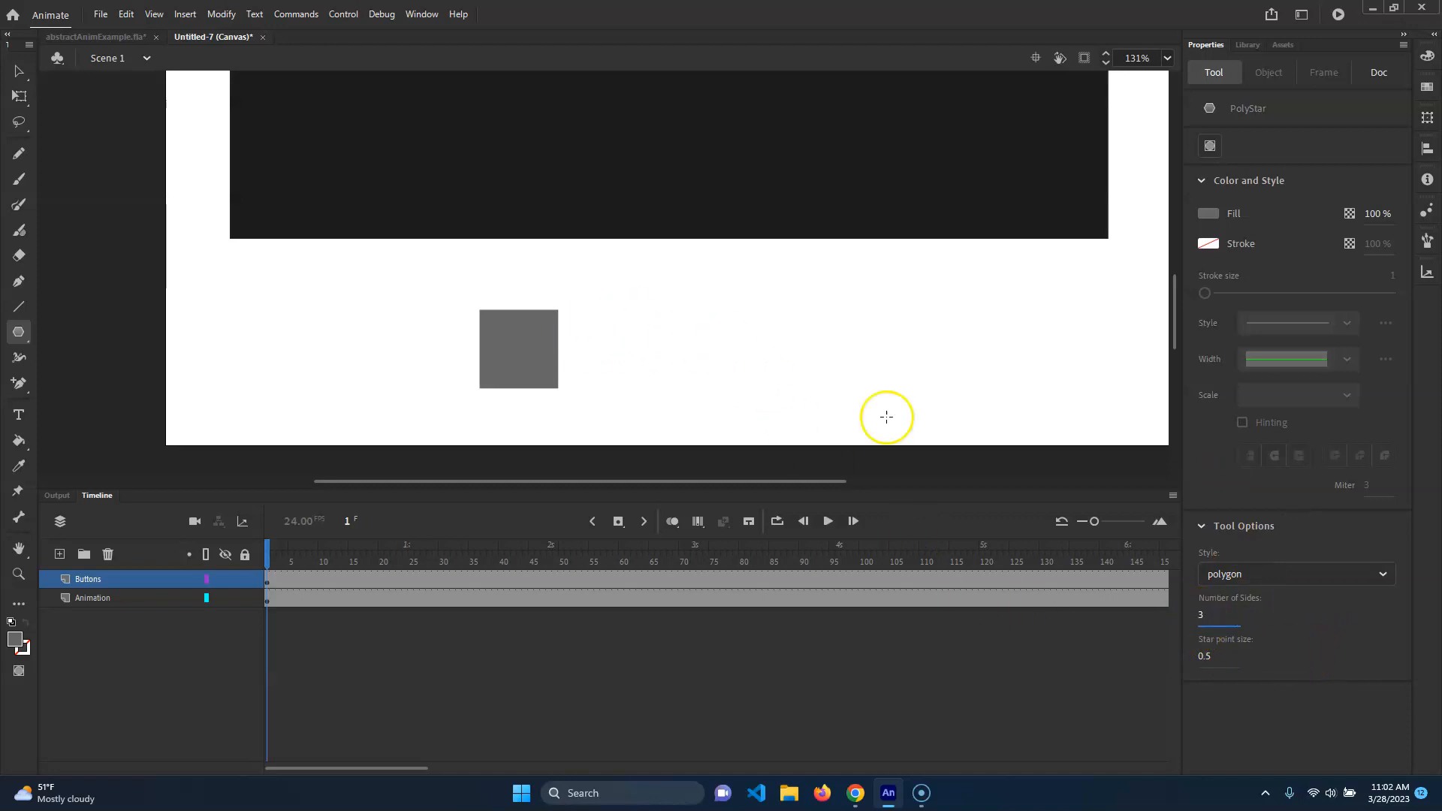
{"action": "left_click_drag", "start_coordinate": [634, 312], "coordinate": [685, 310]}
Step: Line up the triangle and square in one row below the dark panel, with the square to the triangle's right
{"action": "left_click", "coordinate": [12, 72]}
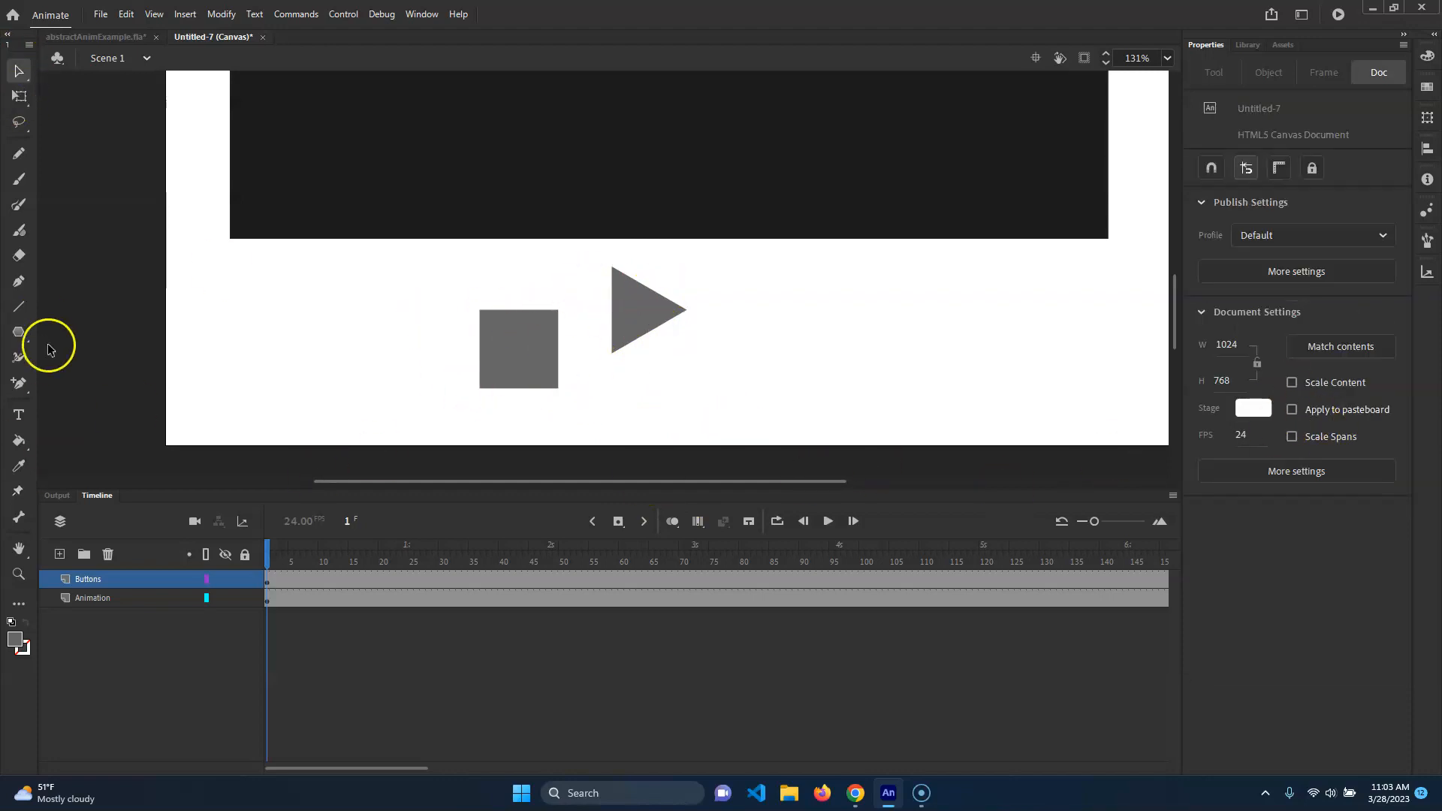
{"action": "left_click", "coordinate": [627, 314]}
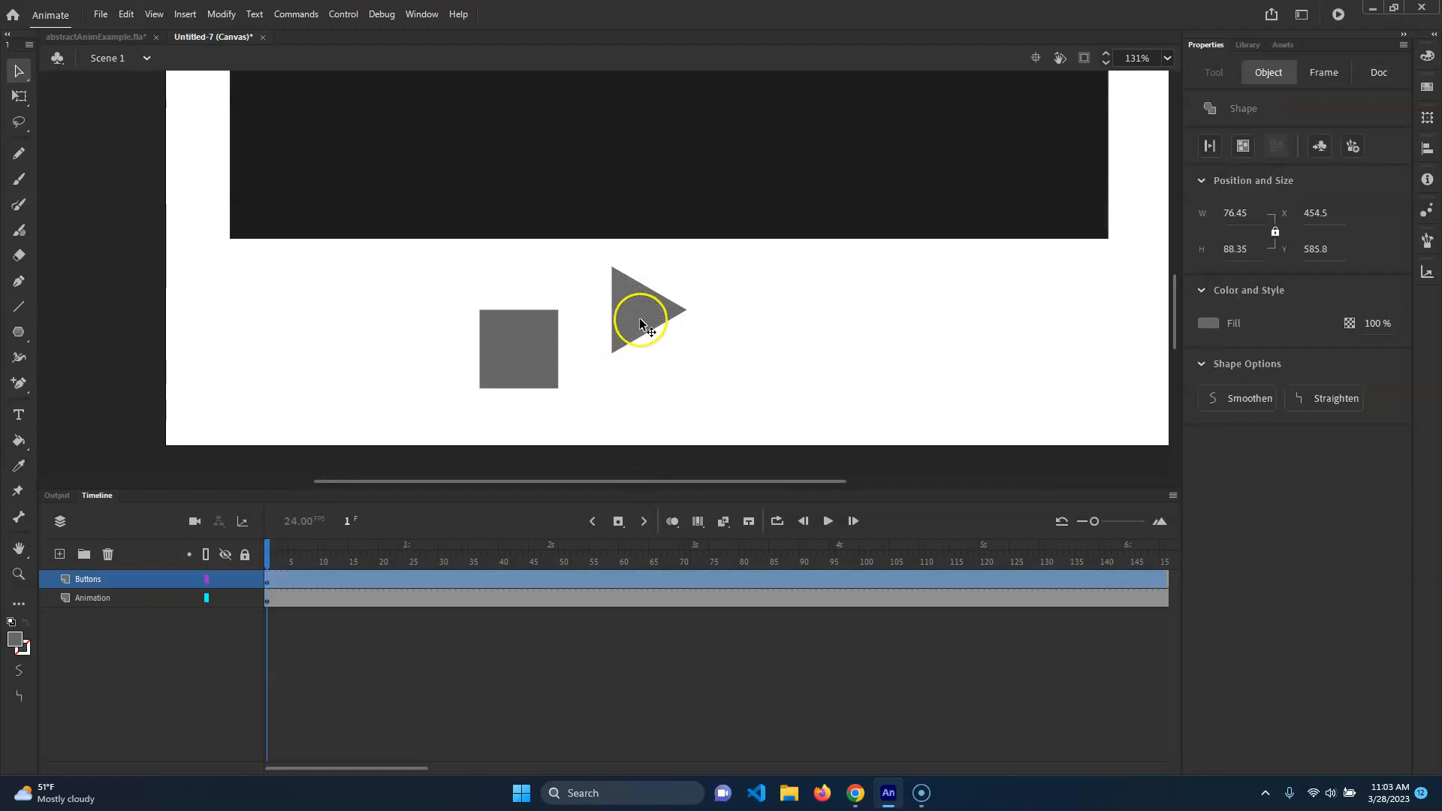
{"action": "left_click_drag", "start_coordinate": [640, 322], "coordinate": [612, 346]}
{"action": "left_click", "coordinate": [728, 430]}
{"action": "left_click", "coordinate": [525, 386]}
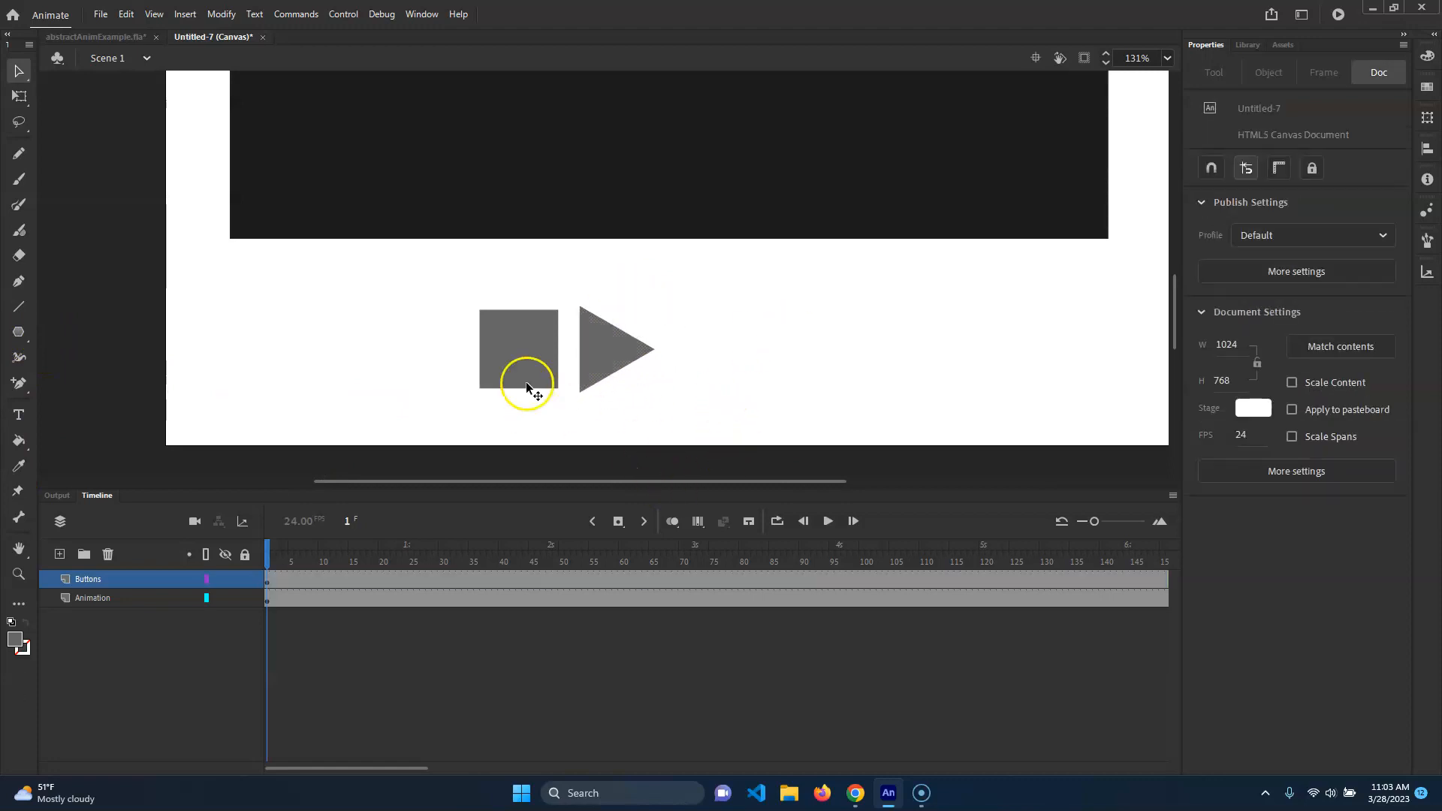
{"action": "left_click_drag", "start_coordinate": [521, 370], "coordinate": [733, 350]}
{"action": "left_click", "coordinate": [1166, 408]}
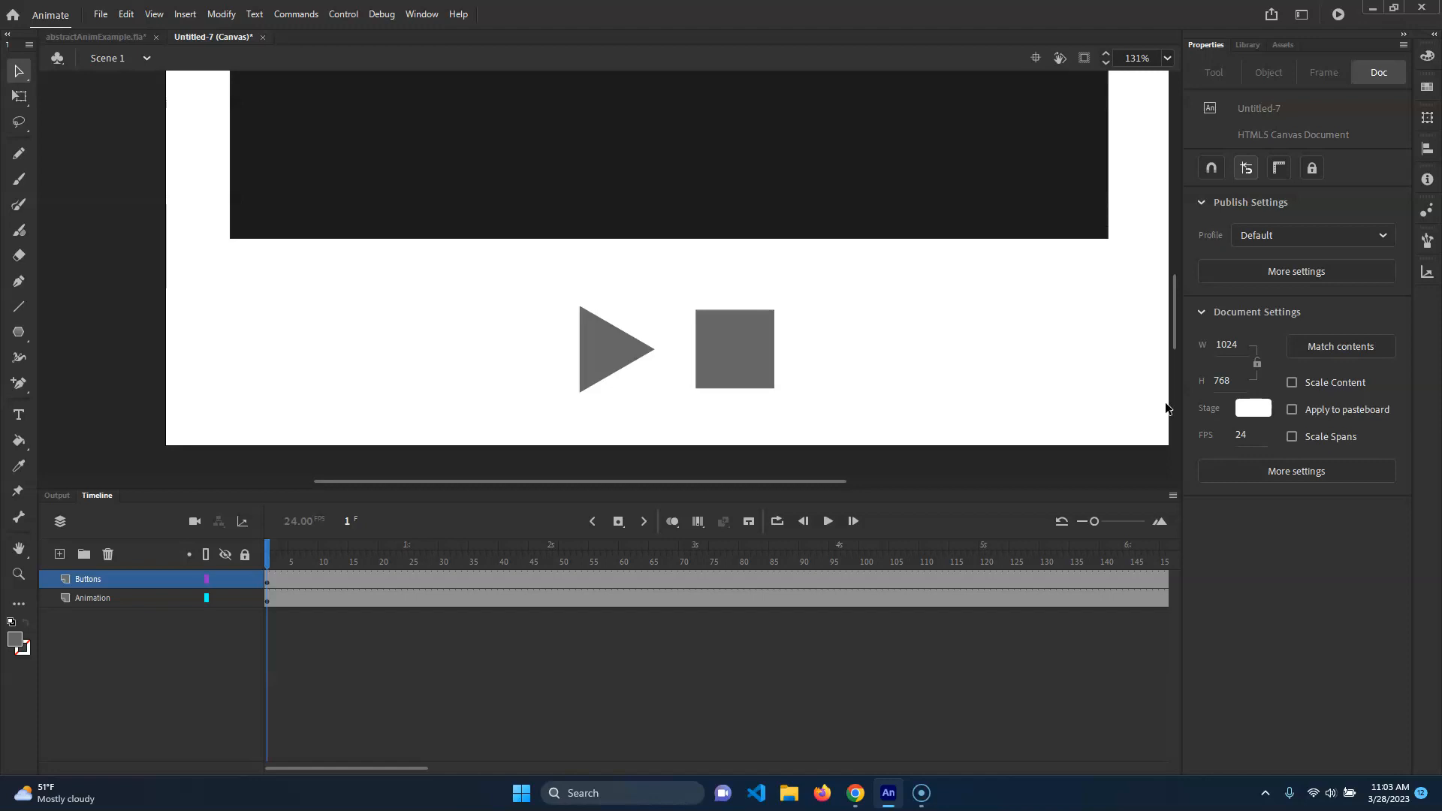
Step: Draw a gray circle with the Oval tool to the right of the square, level with the other shapes
{"action": "left_click", "coordinate": [18, 335]}
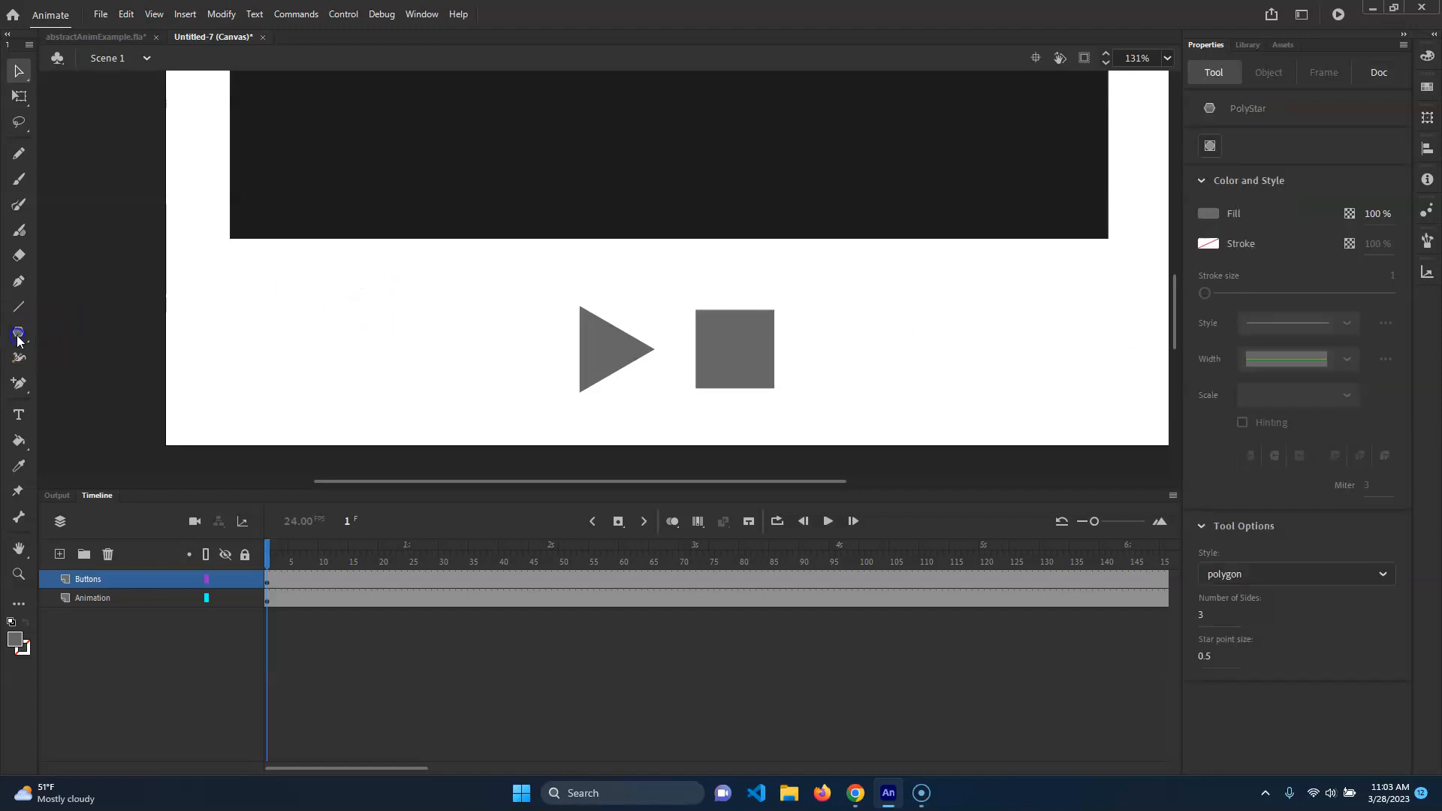
{"action": "left_click_drag", "start_coordinate": [18, 338], "coordinate": [72, 335]}
{"action": "left_click_drag", "start_coordinate": [98, 386], "coordinate": [98, 386]}
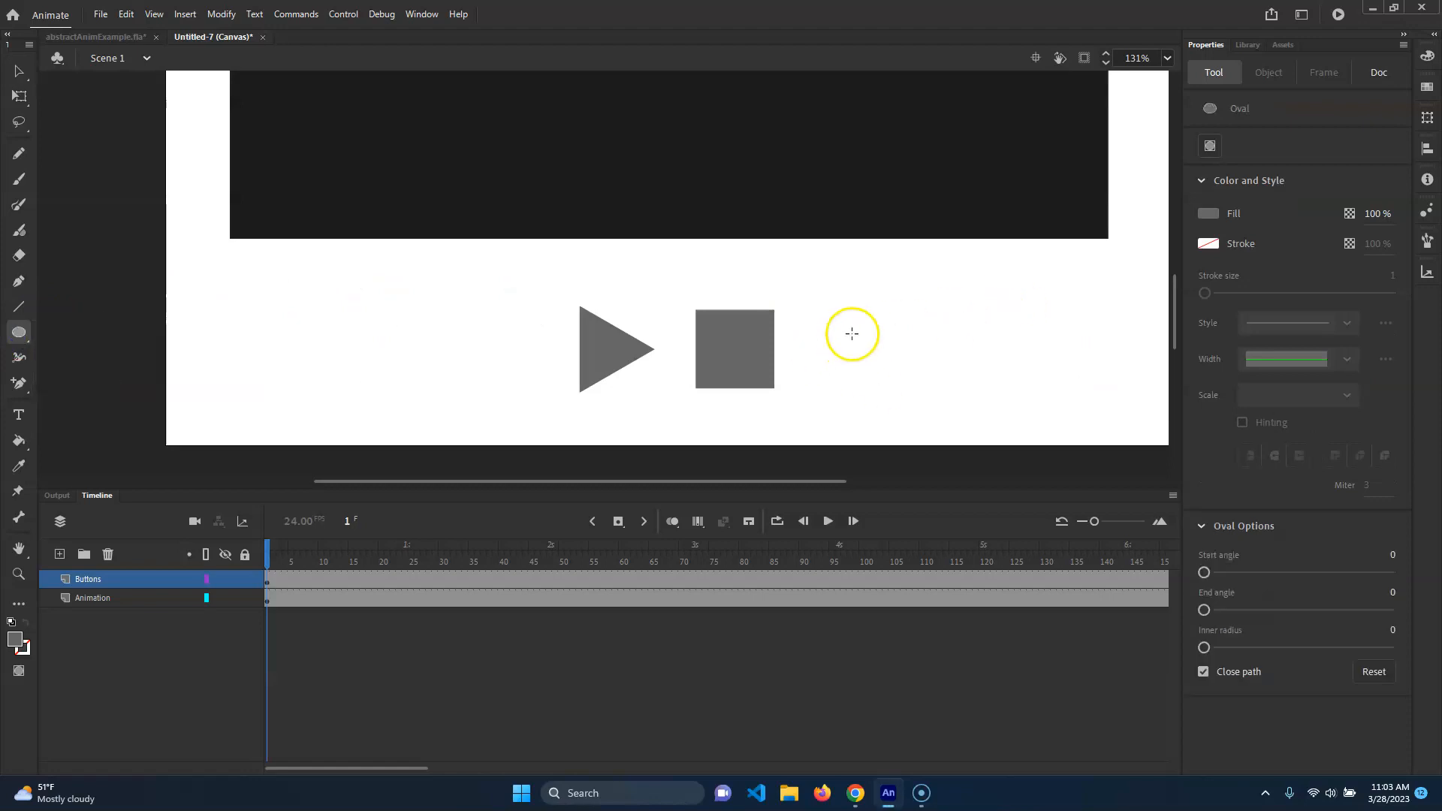
{"action": "mouse_move", "coordinate": [856, 318]}
{"action": "left_mouse_down"}
{"action": "mouse_move", "coordinate": [921, 404]}
{"action": "mouse_move", "coordinate": [889, 368]}
{"action": "left_mouse_up"}
{"action": "key", "text": "v"}
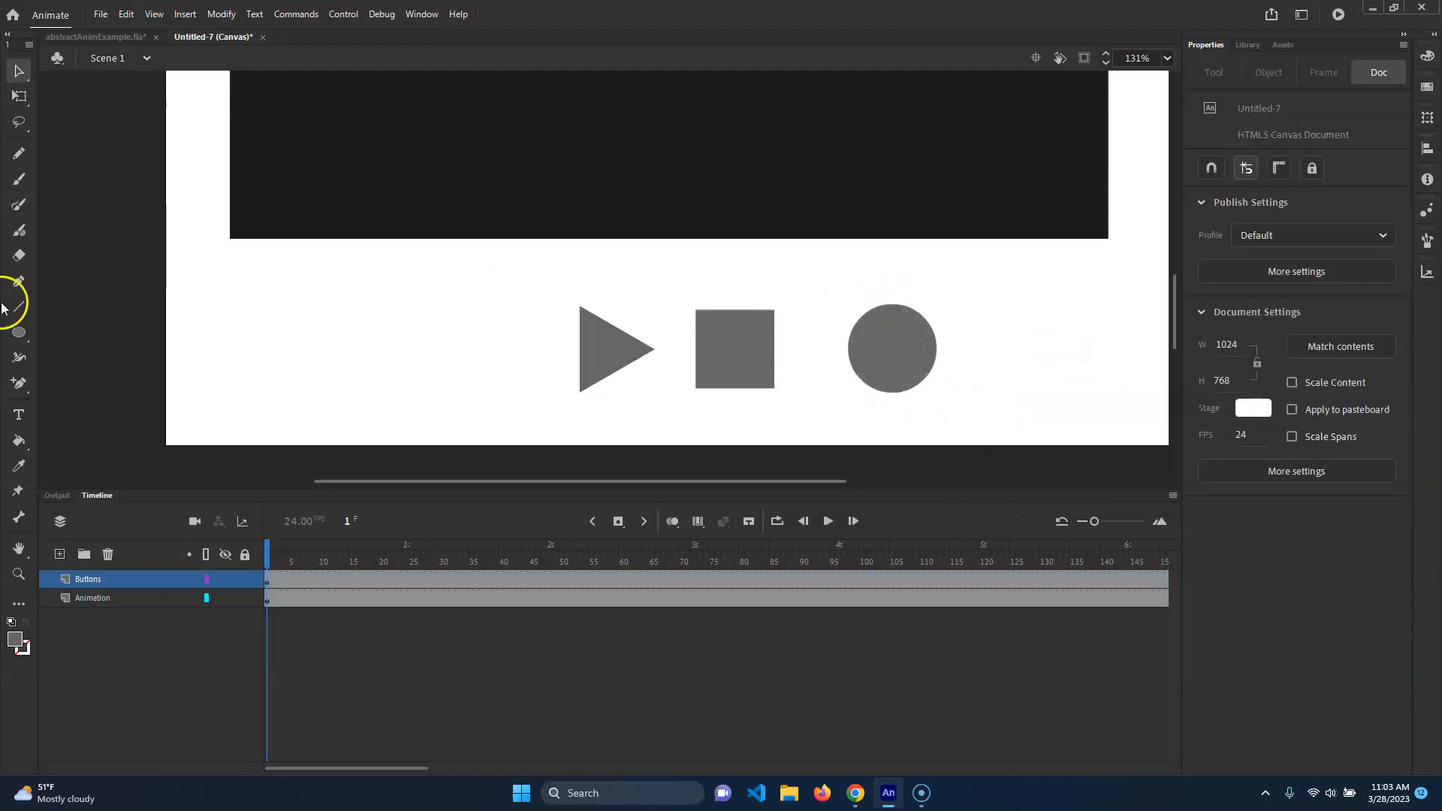
Step: Draw a smaller circle with a red fill to the right of the gray circle
{"action": "left_click", "coordinate": [19, 331]}
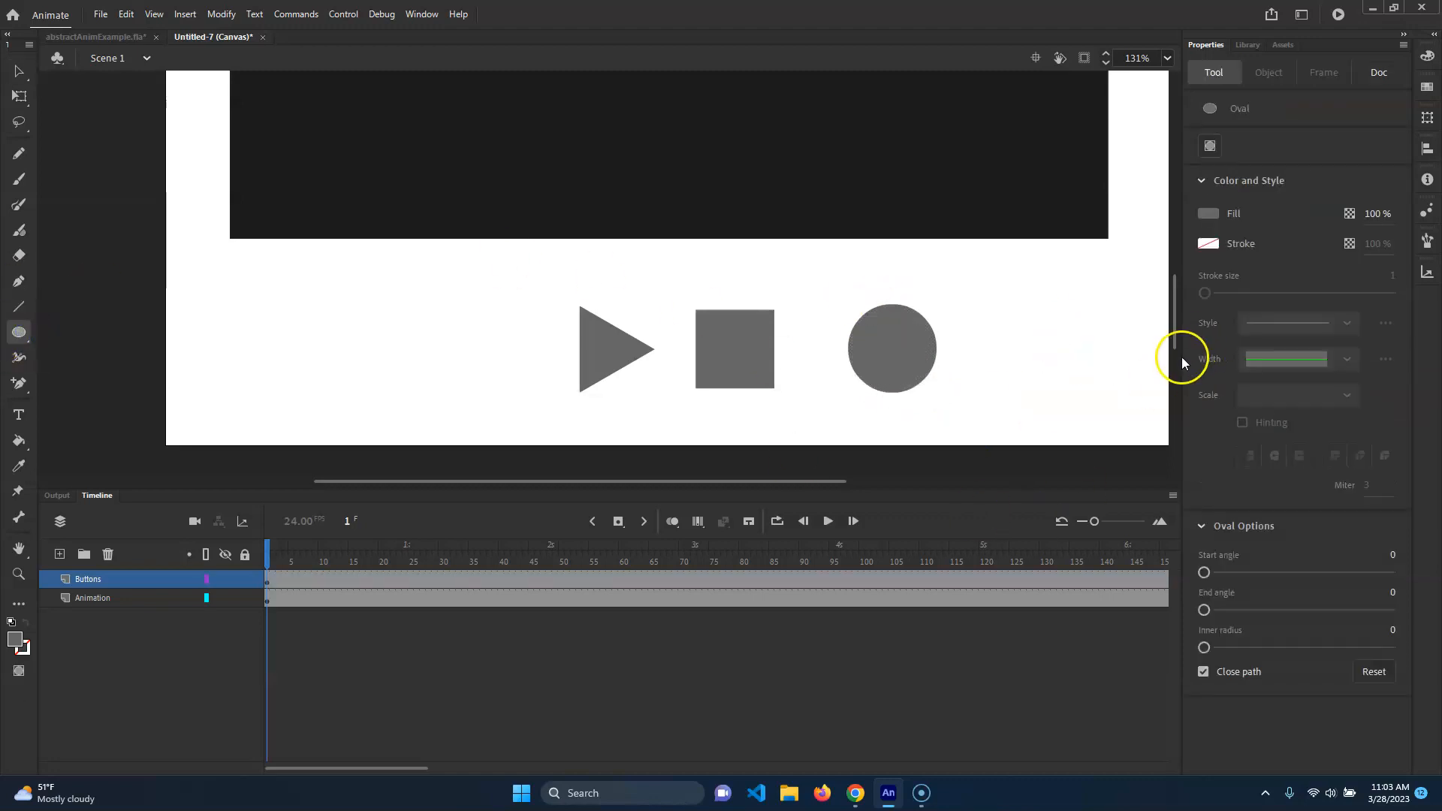
{"action": "left_click", "coordinate": [1211, 214]}
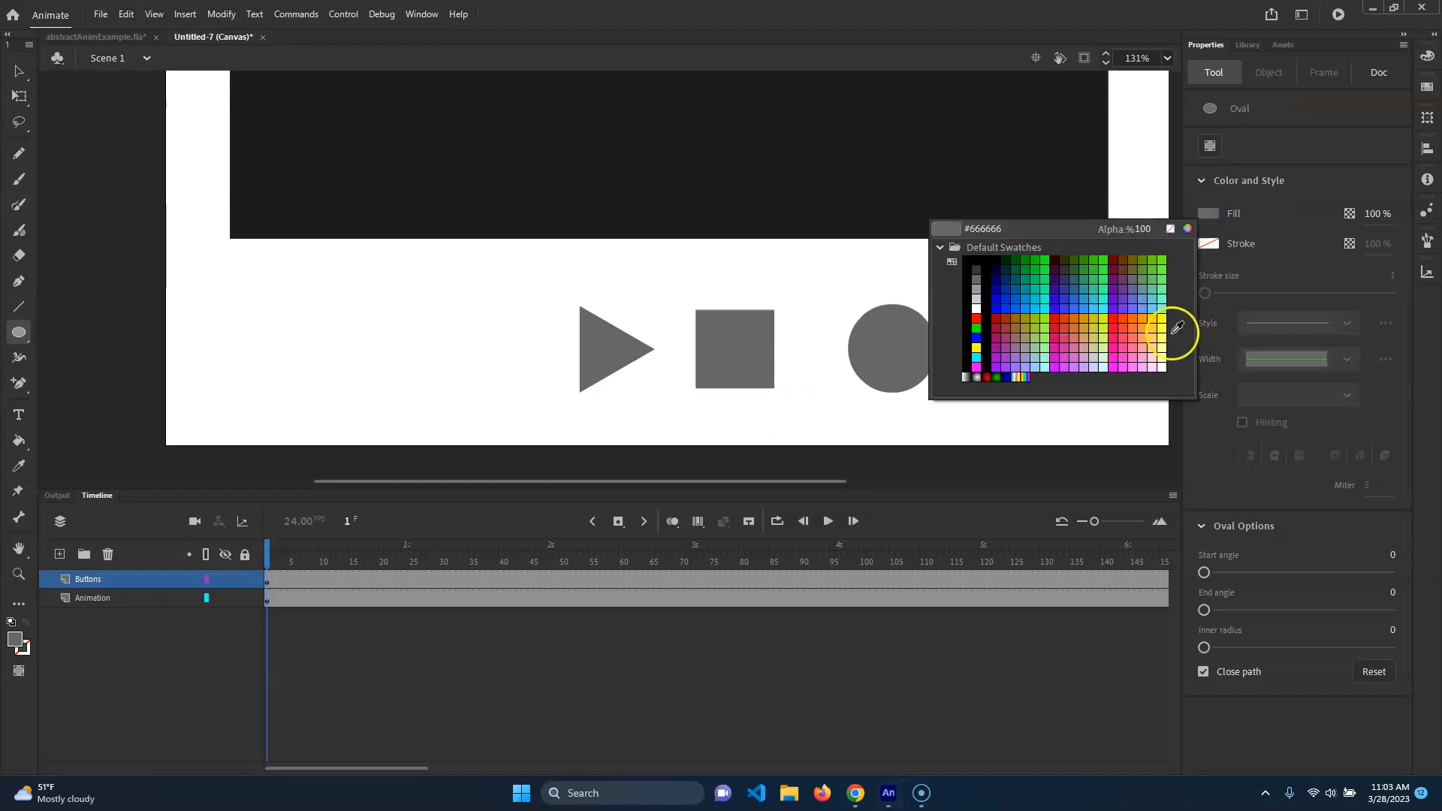
{"action": "left_click", "coordinate": [976, 318]}
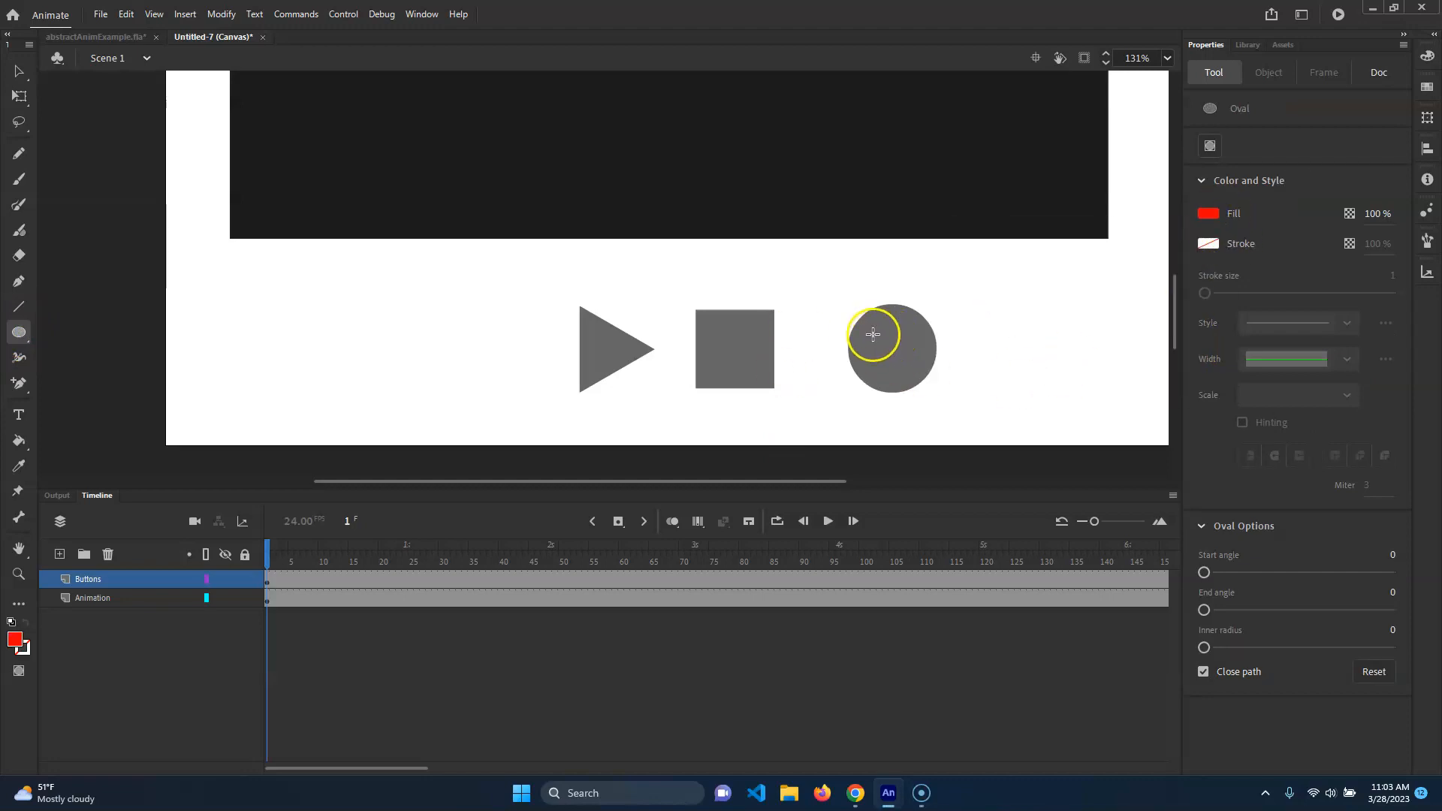
{"action": "left_click_drag", "start_coordinate": [991, 331], "coordinate": [1060, 398]}
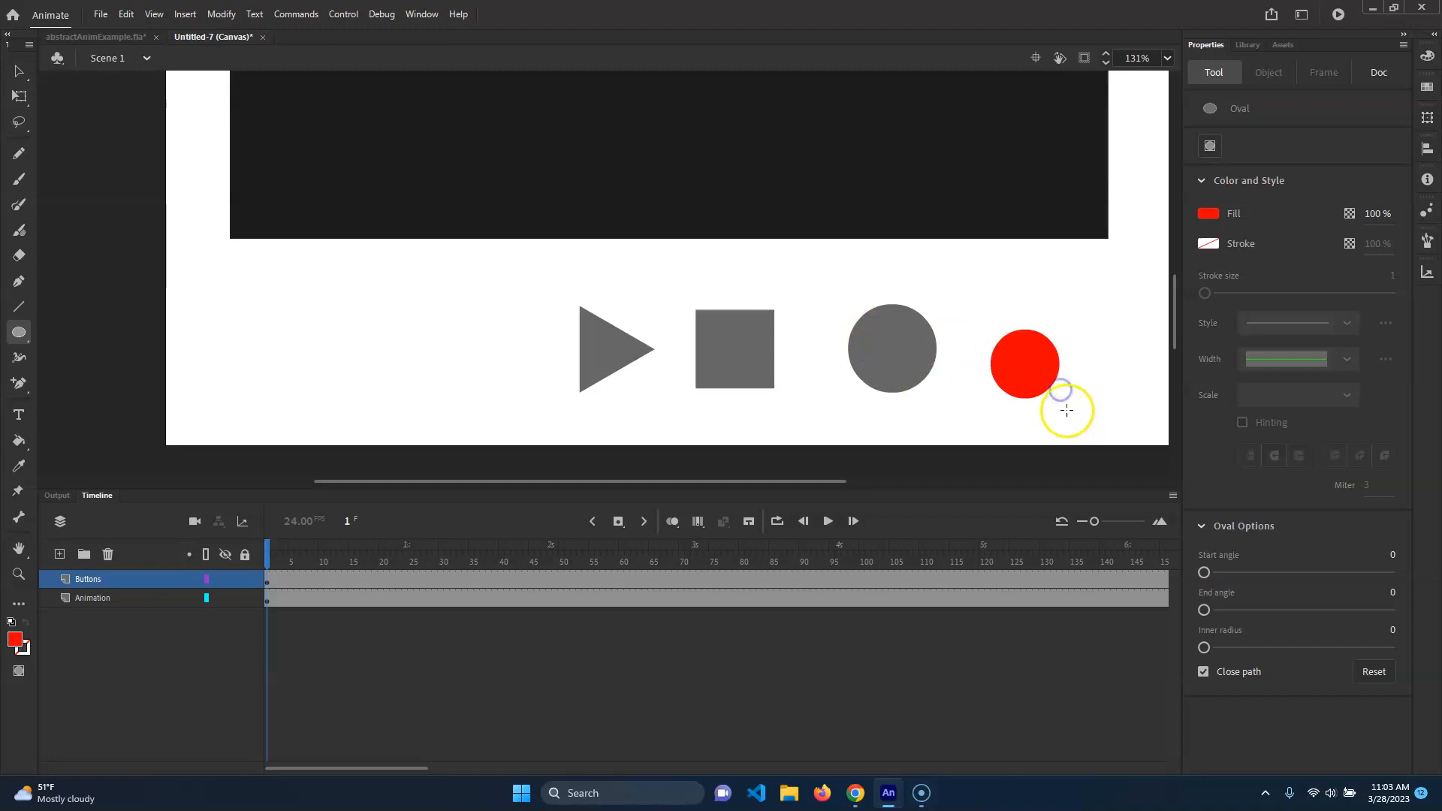
Step: Centre the red circle on the gray one at 40 by 40 px and delete it to cut out a ring
{"action": "key", "text": "v"}
{"action": "left_click_drag", "start_coordinate": [903, 345], "coordinate": [914, 377]}
{"action": "key", "text": "q"}
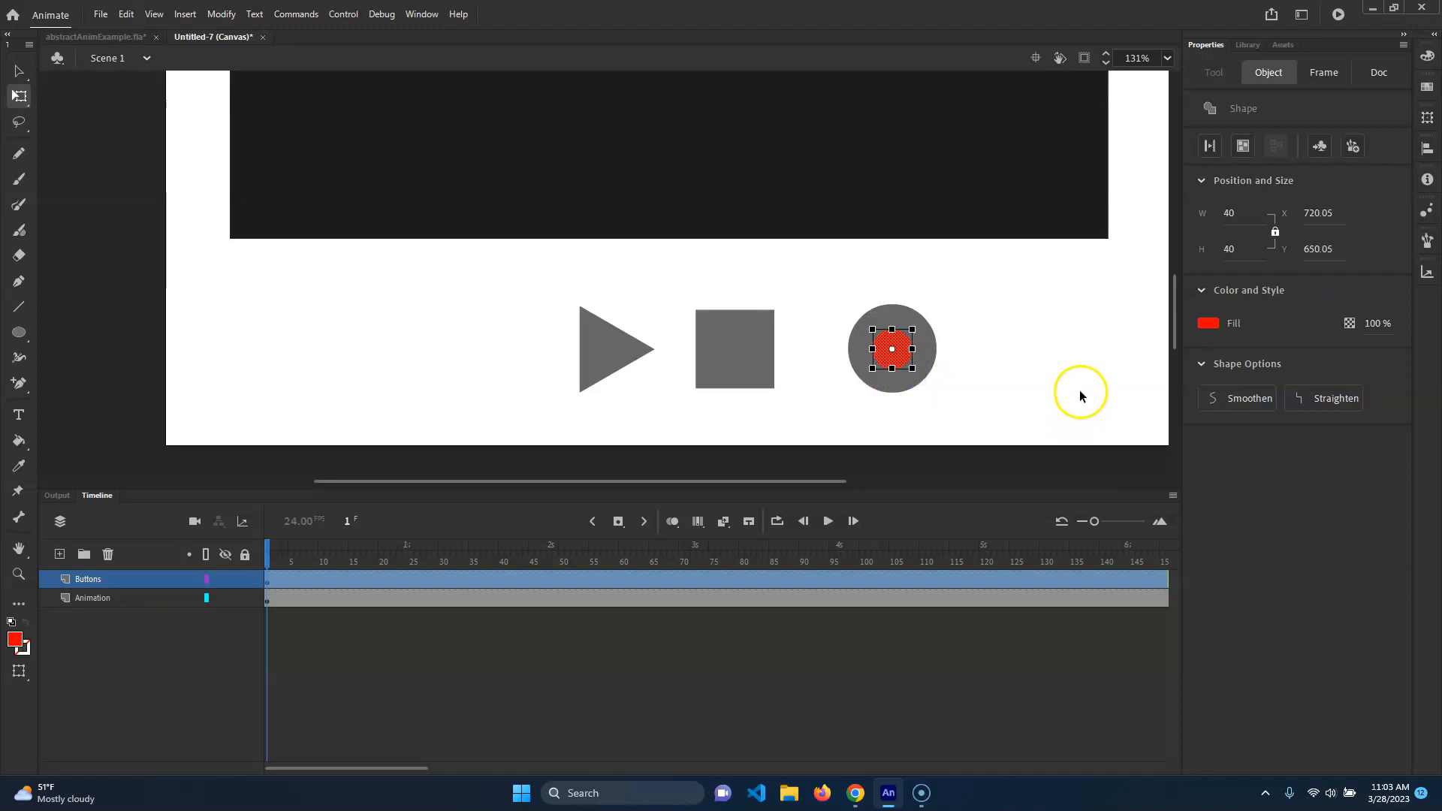
{"action": "left_click", "coordinate": [1080, 332]}
{"action": "left_click", "coordinate": [881, 358]}
{"action": "key", "text": "Delete"}
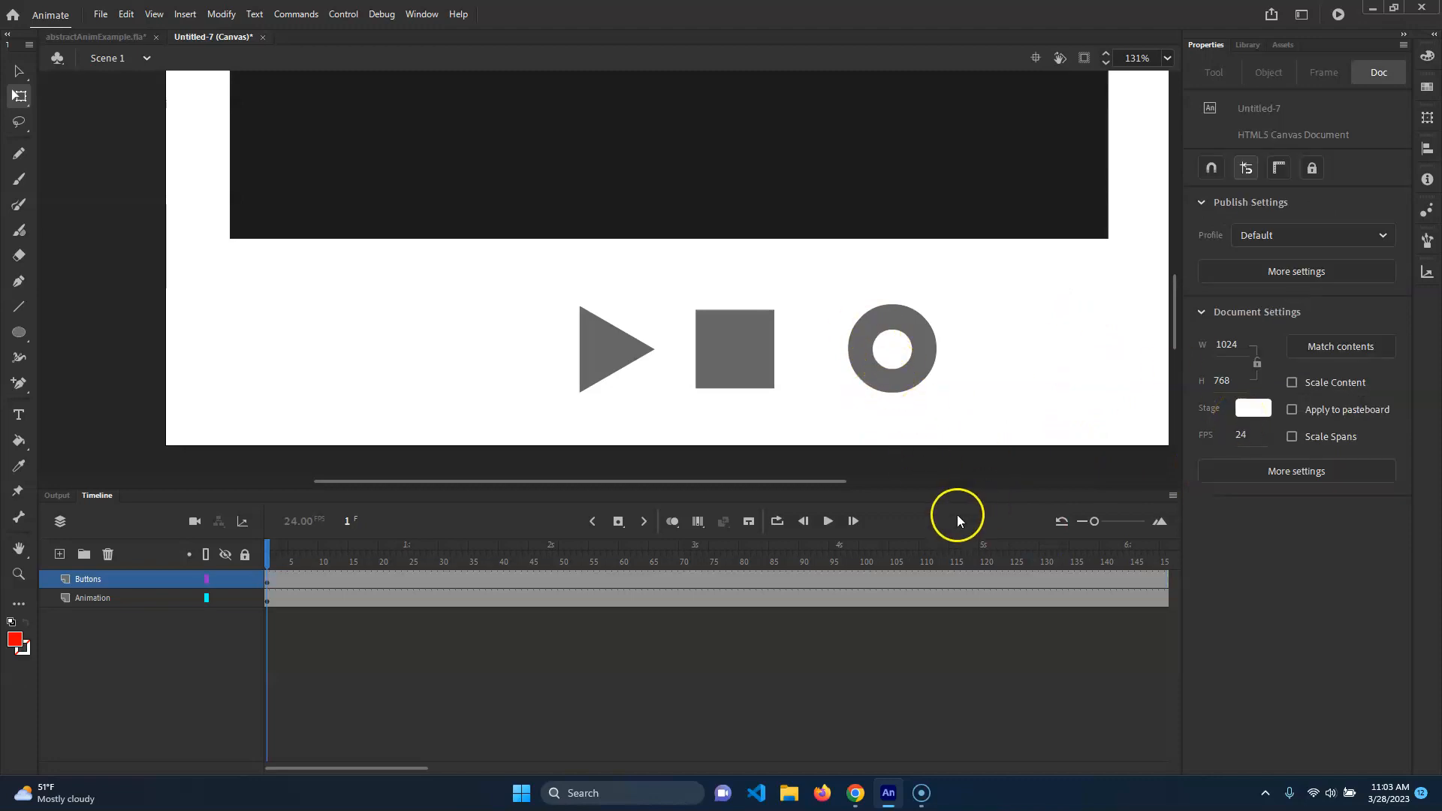
Step: Draw two straight lines across the ring's lower-left part and delete the ring segment between them
{"action": "left_click", "coordinate": [16, 304]}
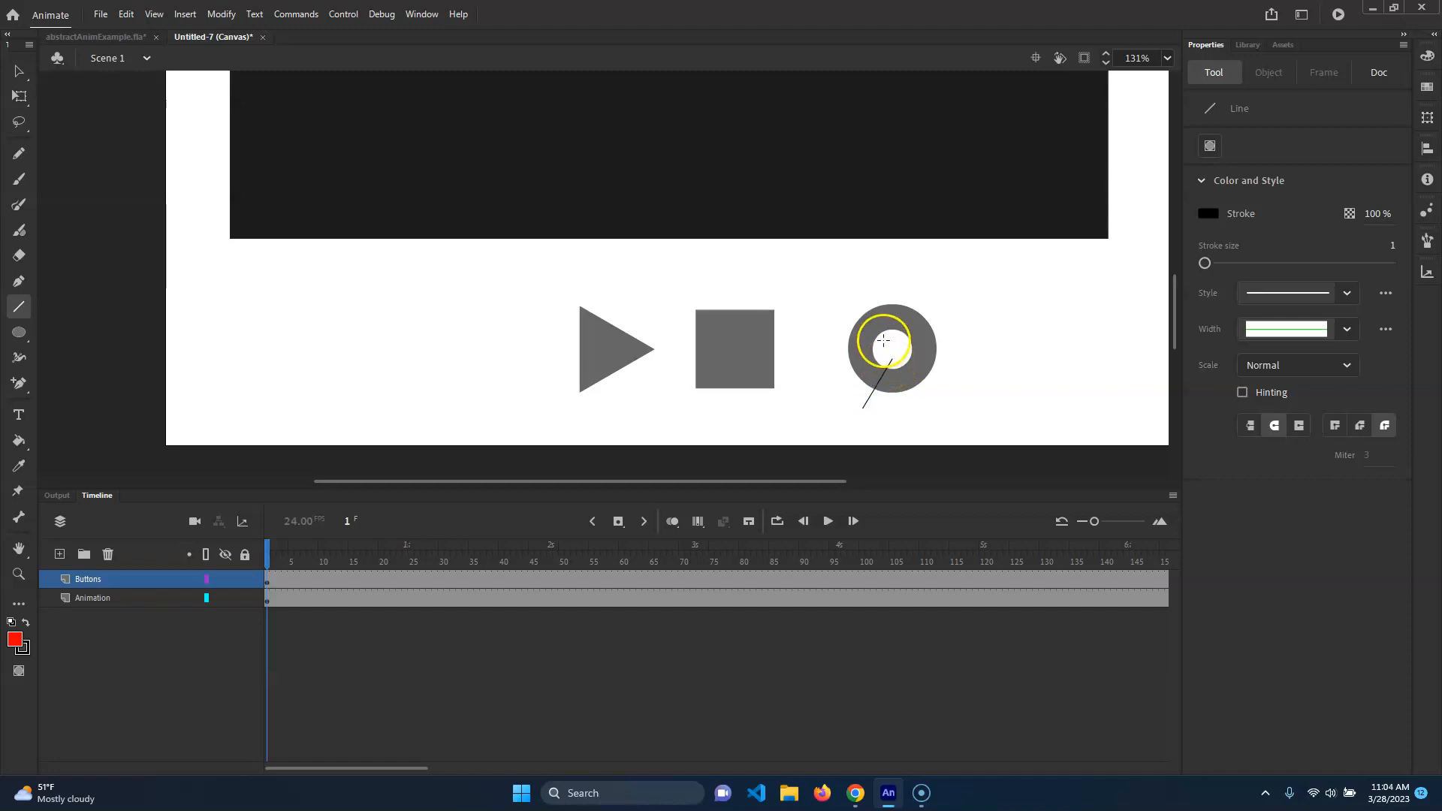
{"action": "left_click_drag", "start_coordinate": [882, 345], "coordinate": [823, 329]}
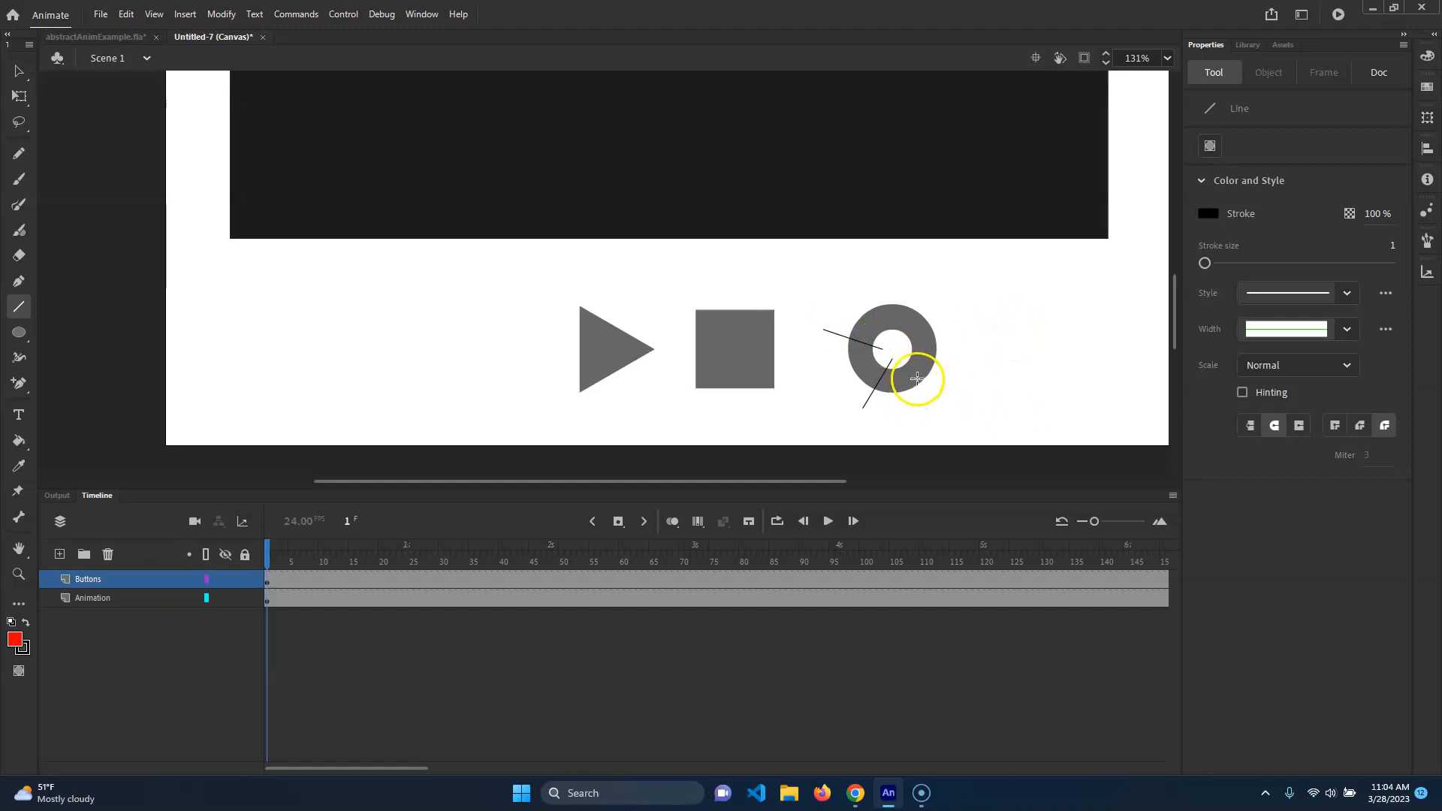
{"action": "key", "text": "v"}
{"action": "left_click", "coordinate": [854, 353]}
{"action": "left_click", "coordinate": [853, 398]}
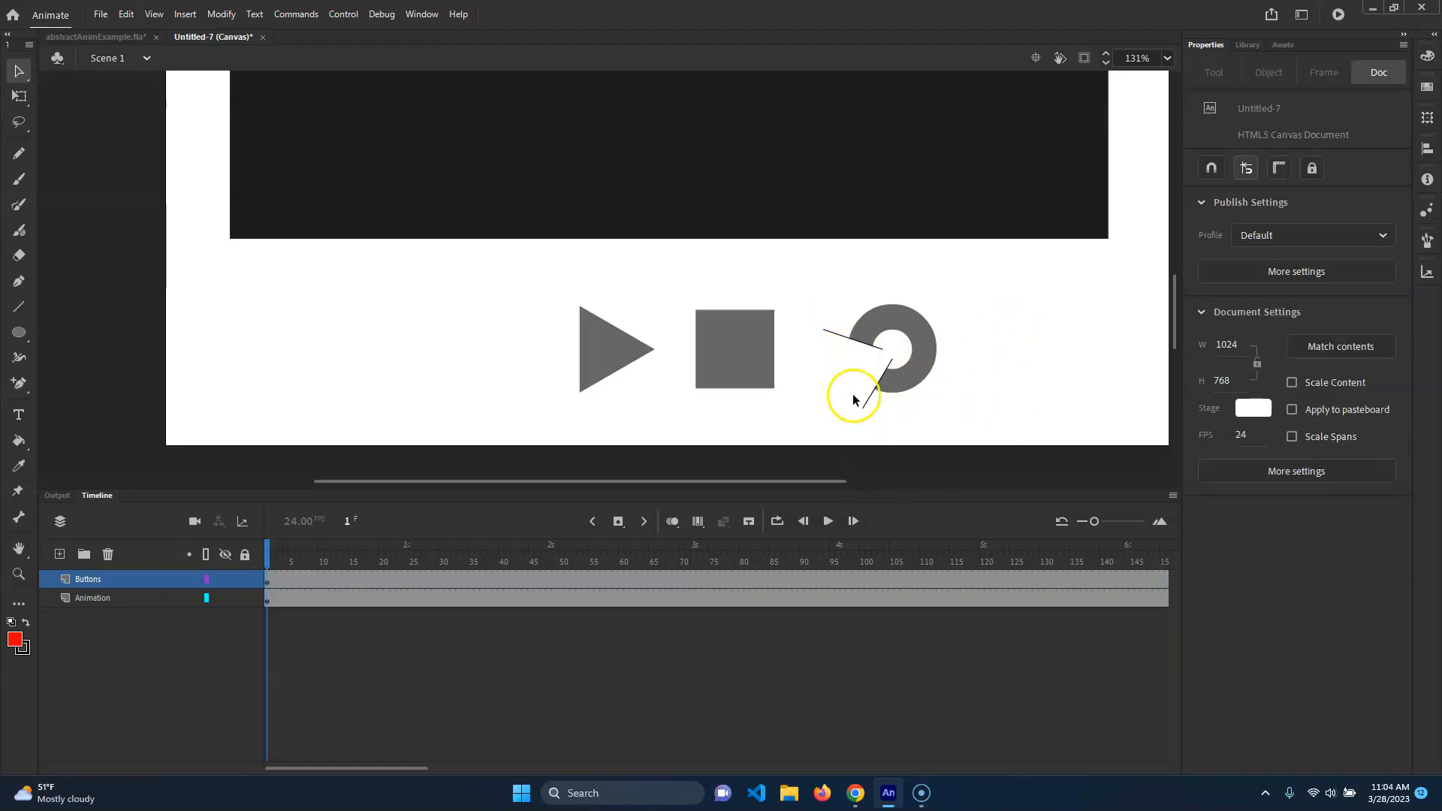
Step: Delete the two leftover cutting lines around the ring's gap
{"action": "double_click", "coordinate": [867, 399]}
{"action": "key", "text": "Delete"}
{"action": "left_click", "coordinate": [839, 339]}
{"action": "key", "text": "Delete"}
{"action": "left_click", "coordinate": [602, 404]}
Step: Duplicate the triangle, shrink and rotate the copy to about 43 by 45 px, and place it on the ring's upper open end as an arrowhead
{"action": "left_click_drag", "start_coordinate": [610, 360], "coordinate": [1051, 338]}
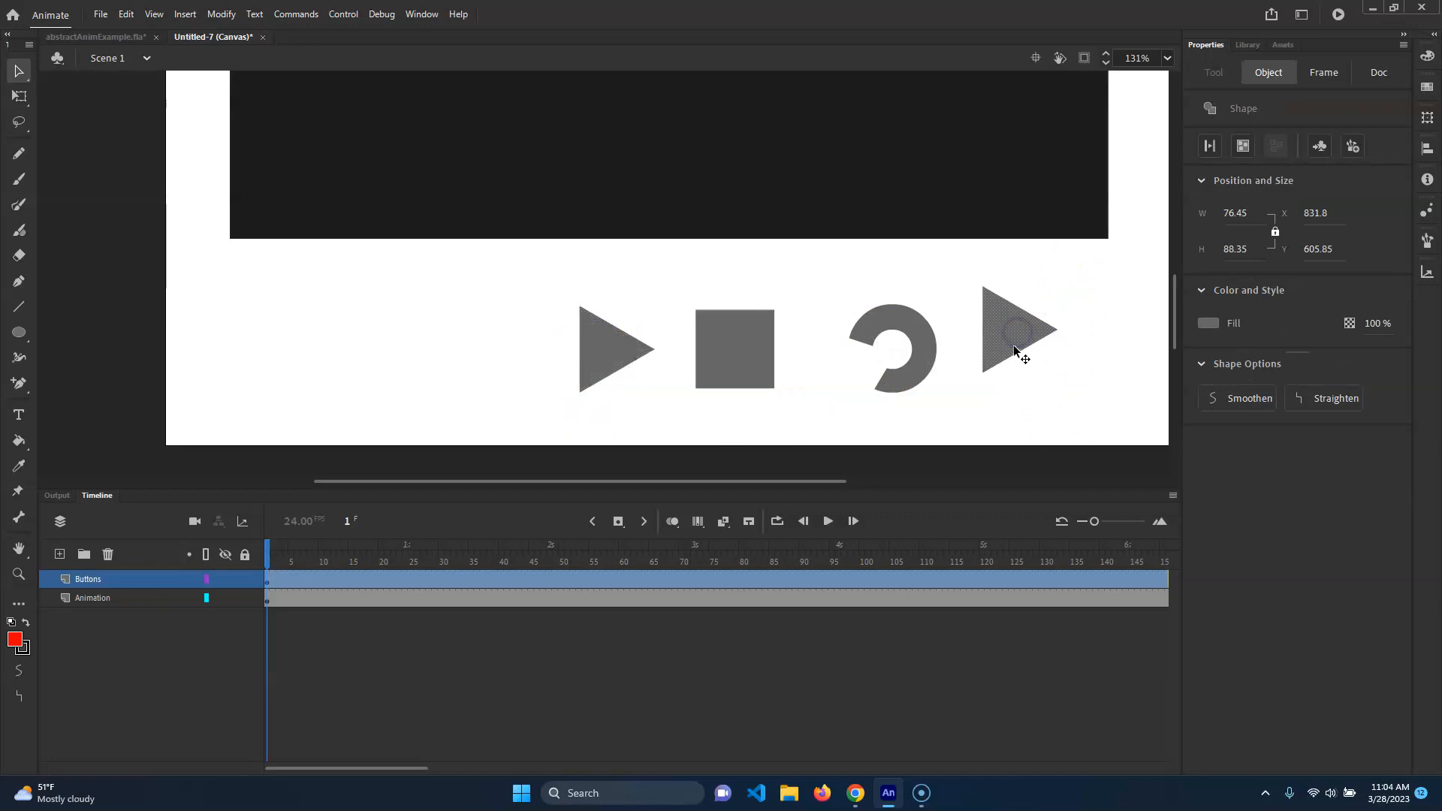
{"action": "key", "text": "q"}
{"action": "left_click_drag", "start_coordinate": [1019, 329], "coordinate": [1007, 333]}
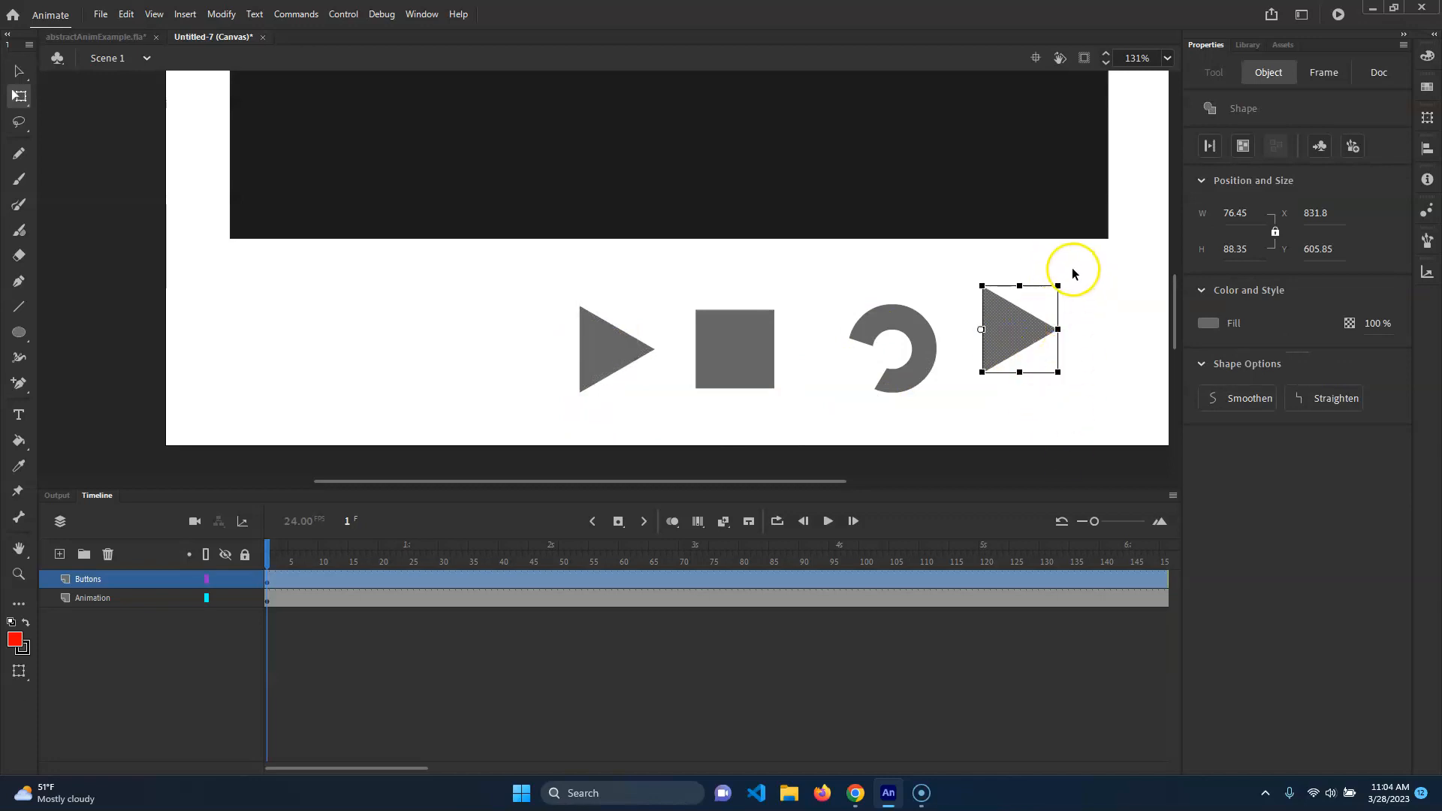
{"action": "left_click_drag", "start_coordinate": [1072, 286], "coordinate": [1000, 413]}
{"action": "left_click_drag", "start_coordinate": [986, 354], "coordinate": [866, 365]}
{"action": "left_click_drag", "start_coordinate": [878, 425], "coordinate": [865, 408]}
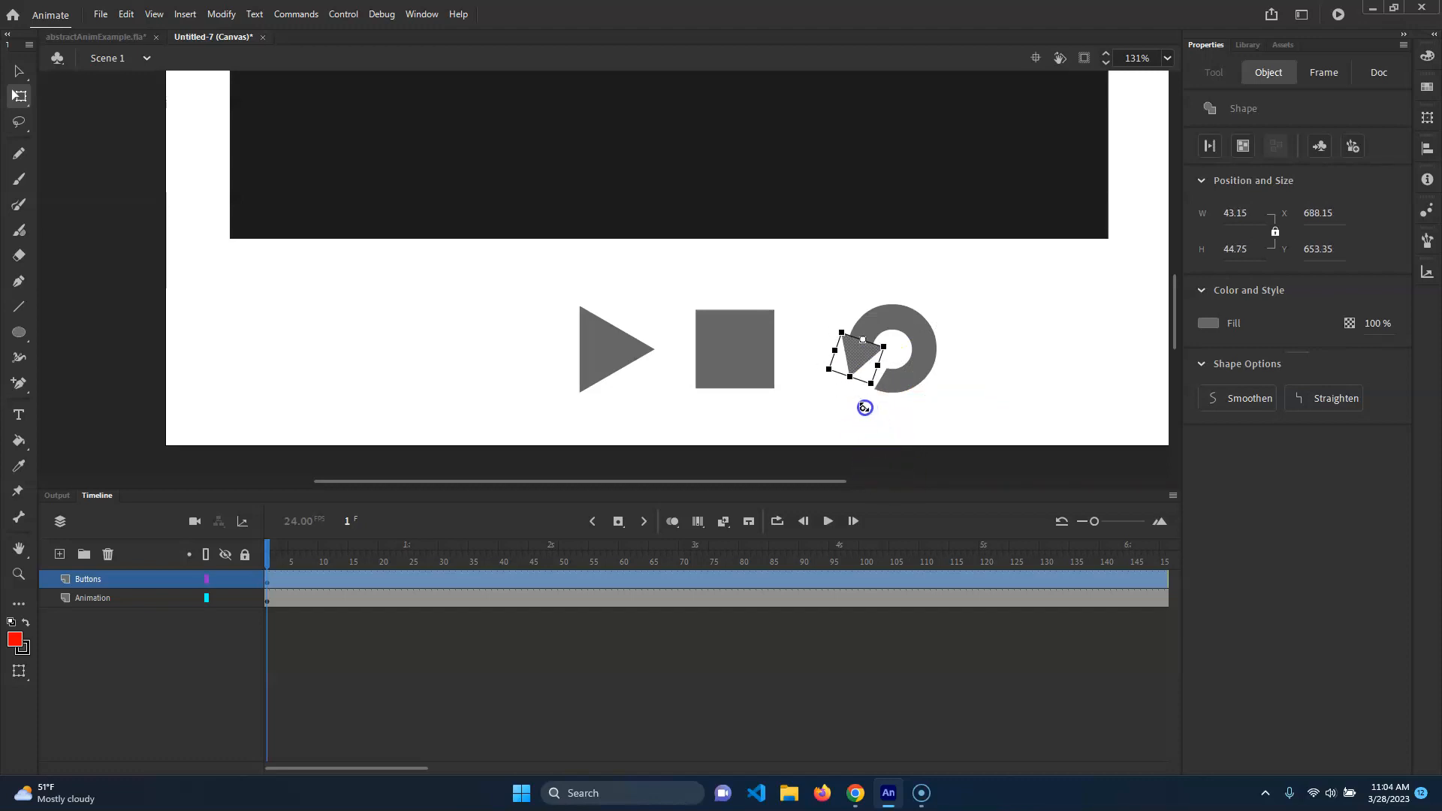
{"action": "left_click", "coordinate": [958, 361]}
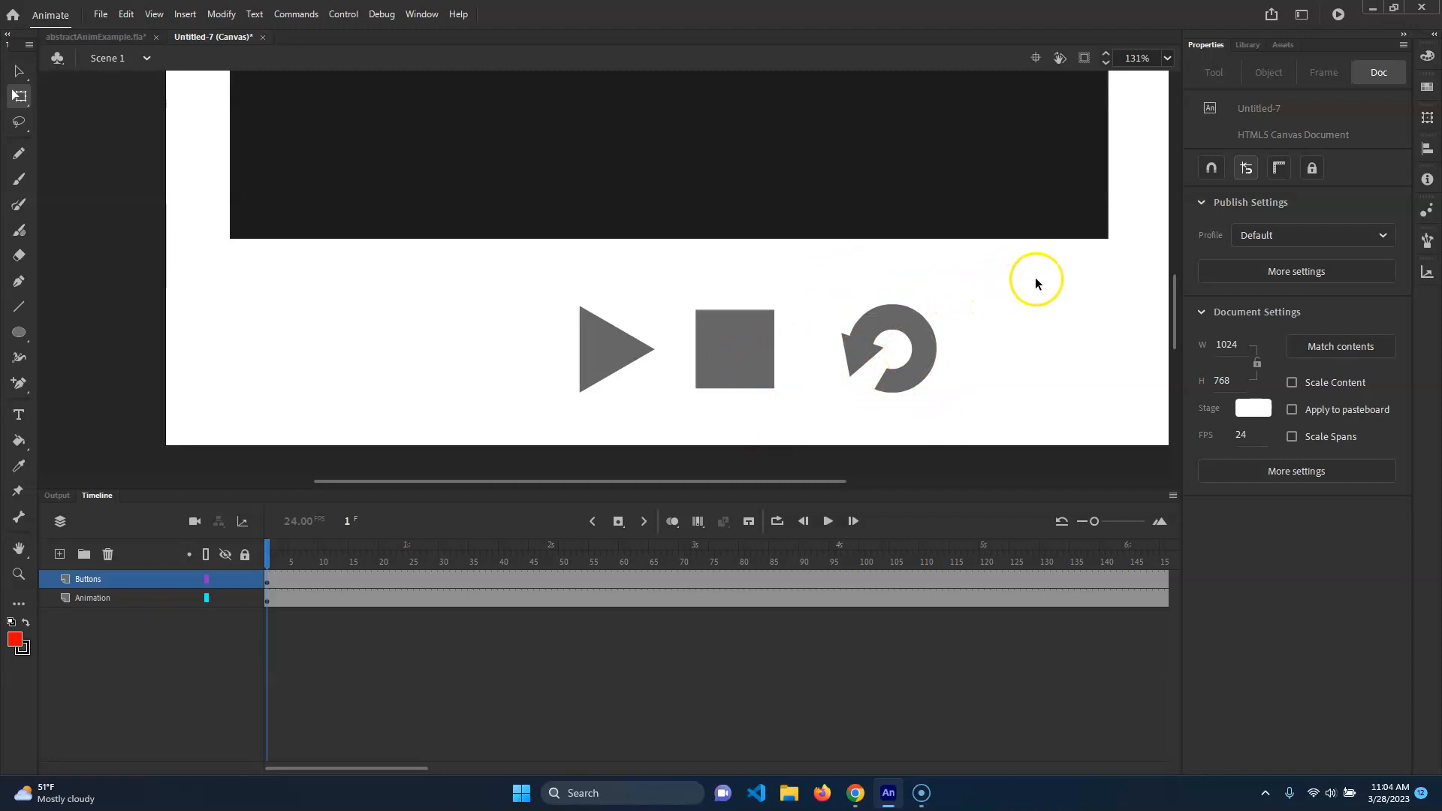
Step: Enlarge the whole replay arrow slightly and shift the square right to even out the icon spacing
{"action": "left_click_drag", "start_coordinate": [998, 283], "coordinate": [810, 410]}
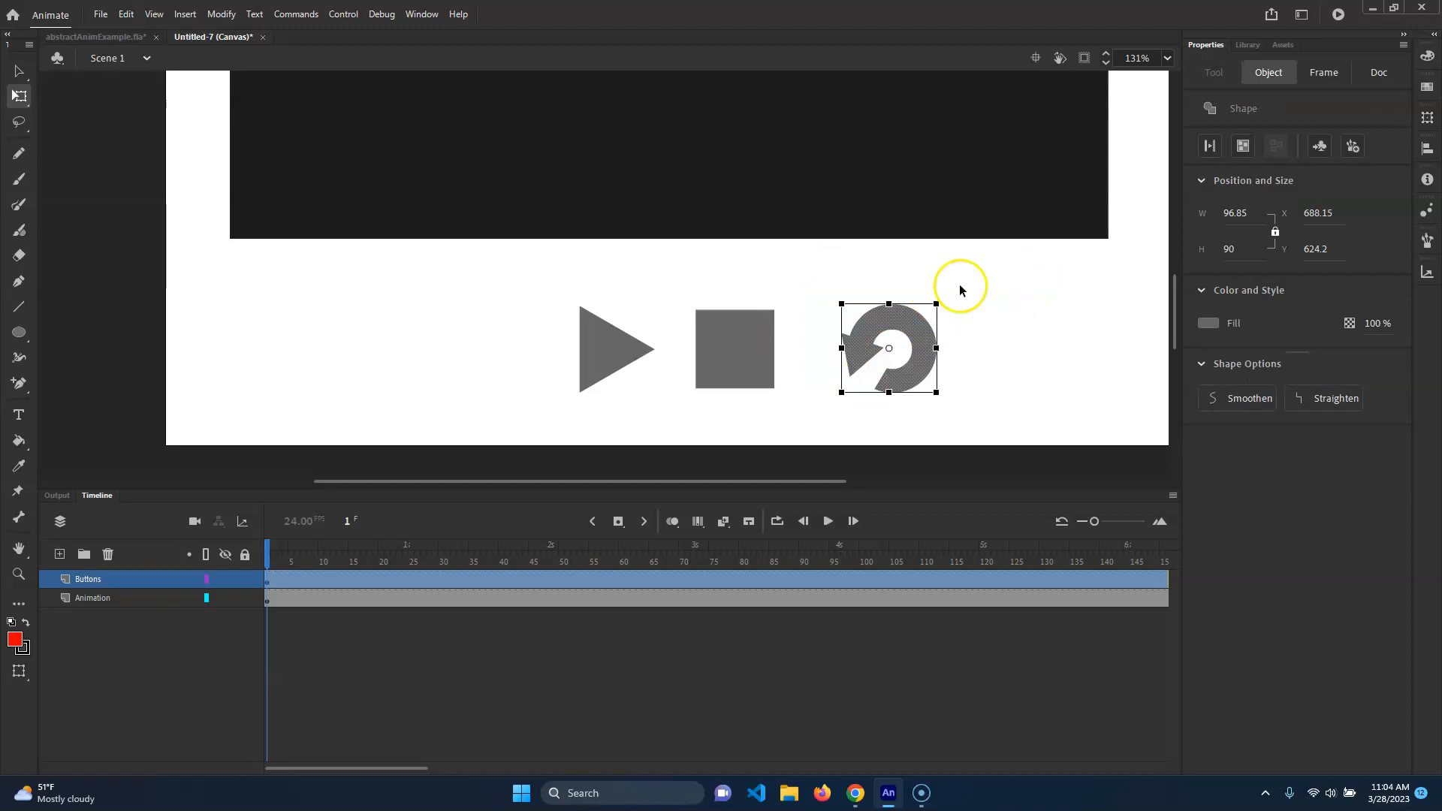
{"action": "left_click", "coordinate": [932, 467]}
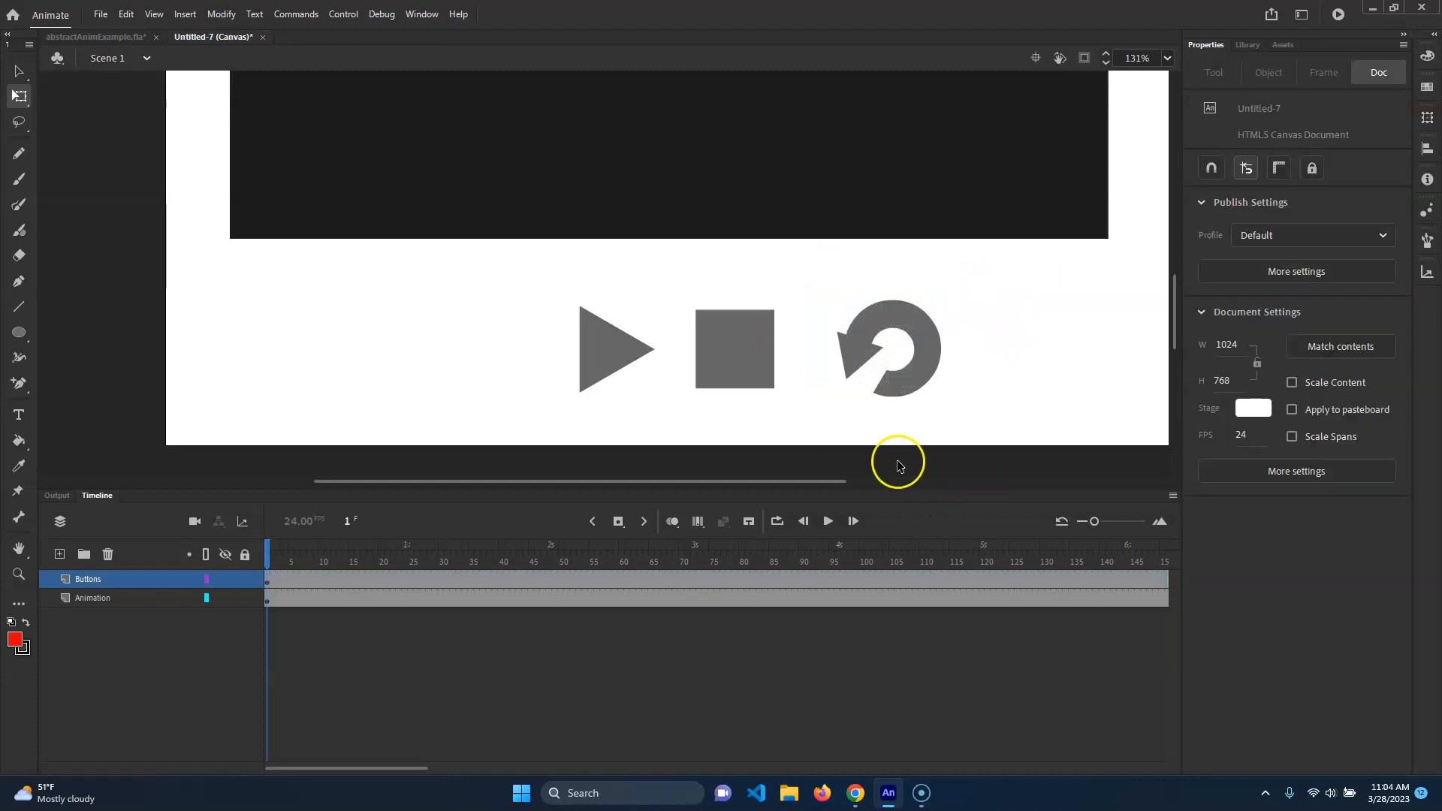
{"action": "left_click_drag", "start_coordinate": [719, 360], "coordinate": [729, 359]}
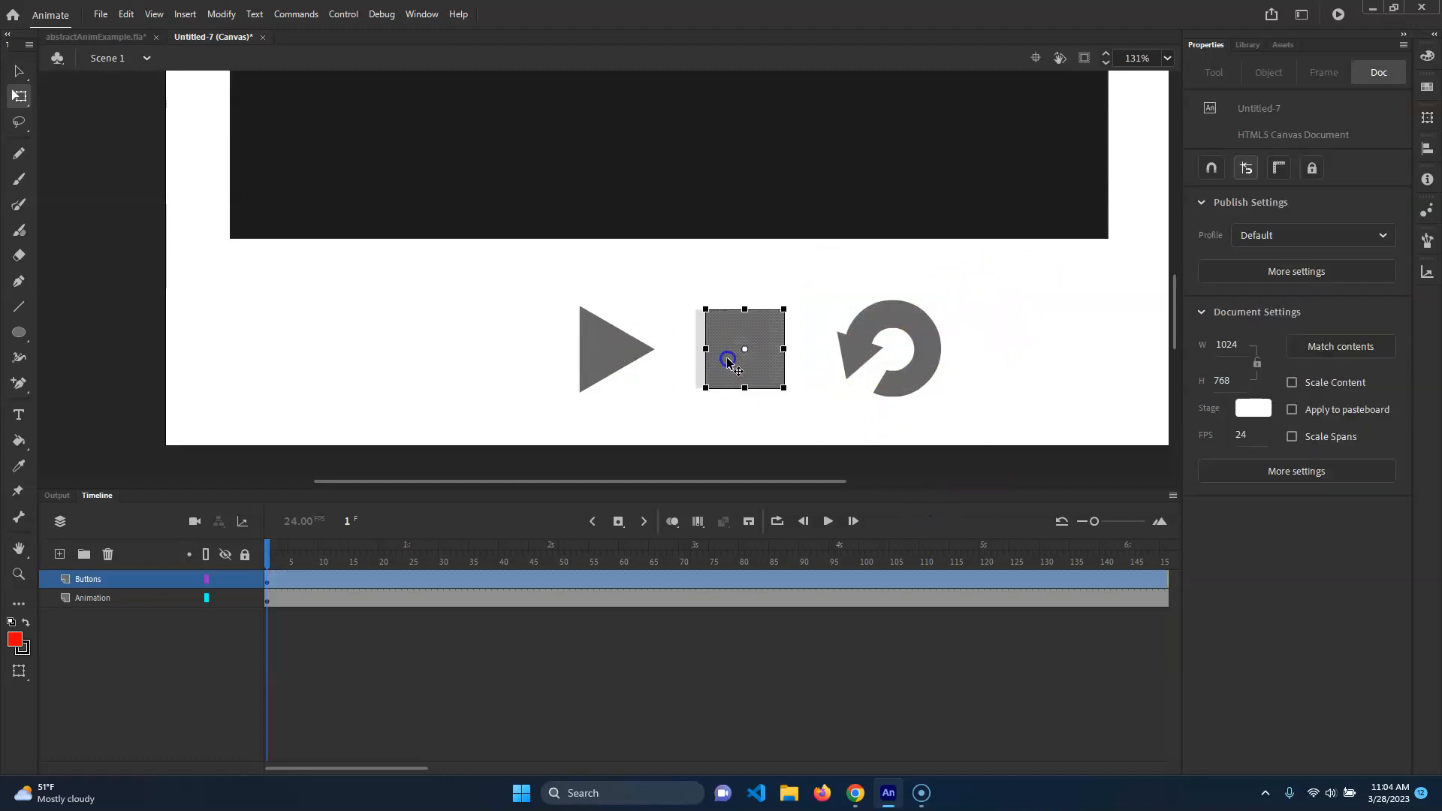
{"action": "left_click", "coordinate": [1040, 404]}
Step: Select the triangle, square and replay arrow together and nudge them left to X 391.8
{"action": "scroll", "coordinate": [999, 336], "scroll_direction": "down", "scroll_amount": 3}
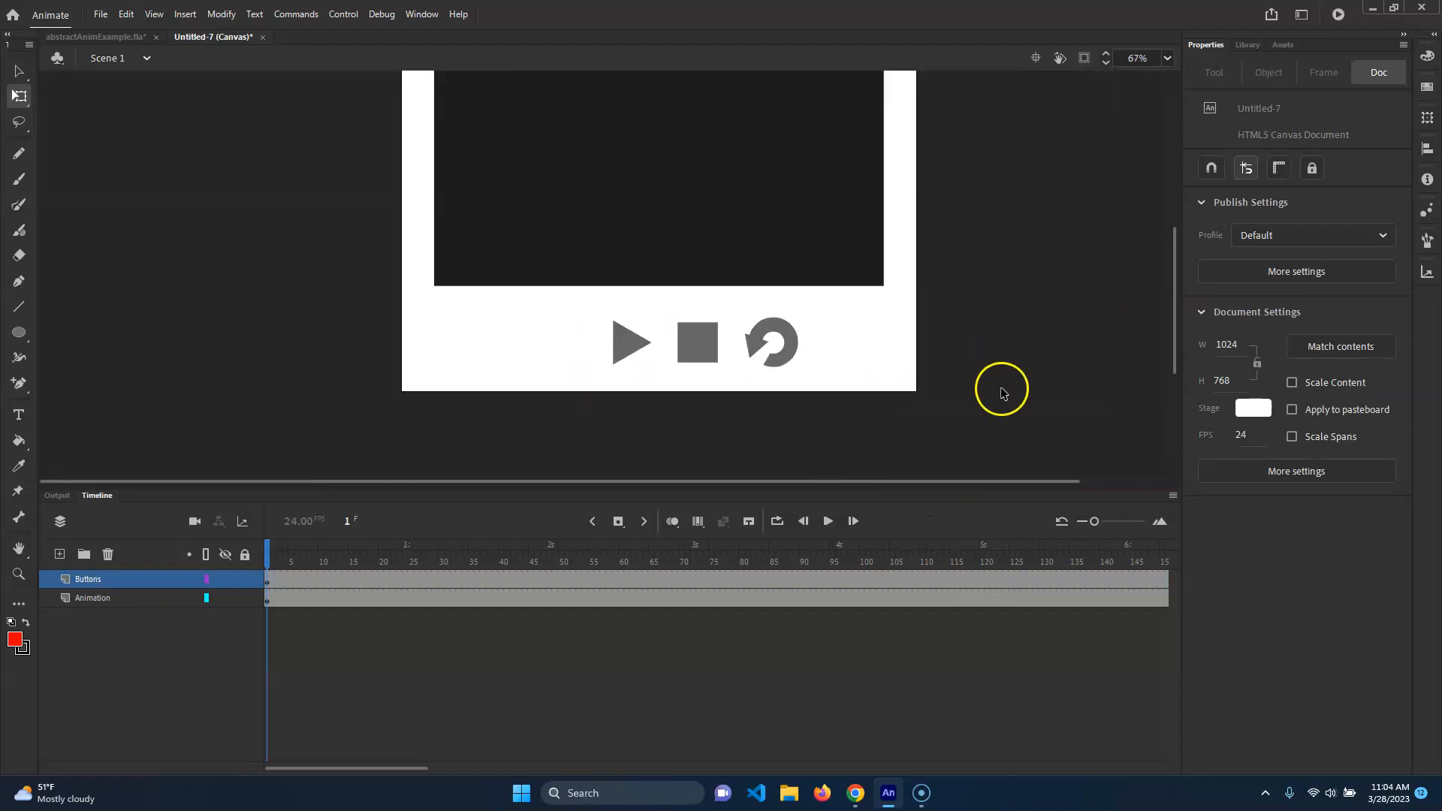
{"action": "left_click_drag", "start_coordinate": [879, 312], "coordinate": [545, 433]}
{"action": "key", "text": "shift+Left"}
{"action": "key", "text": "shift+Left"}
{"action": "key", "text": "shift+Left"}
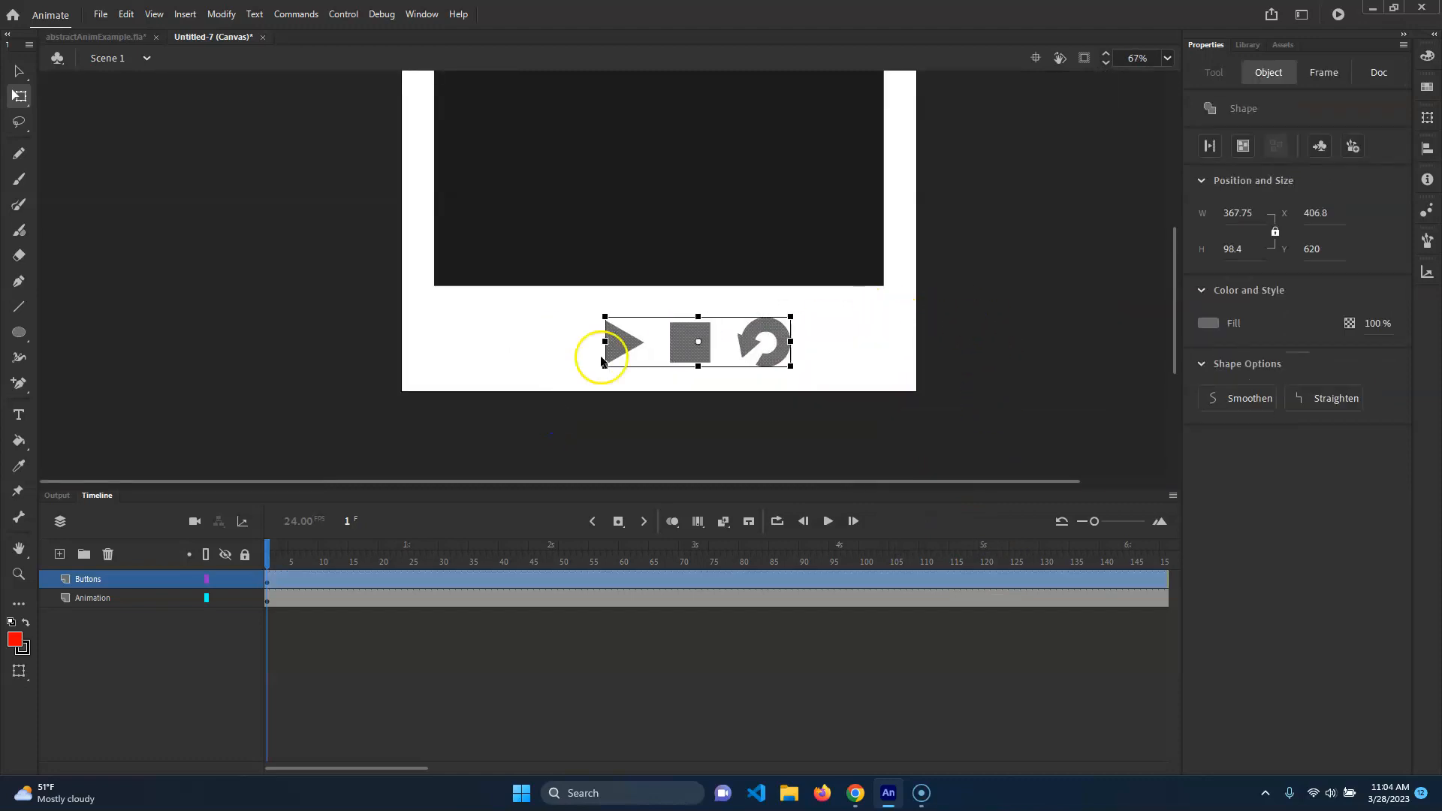
Step: Align the three selected icons to the vertical center of the stage
{"action": "left_click", "coordinate": [220, 14]}
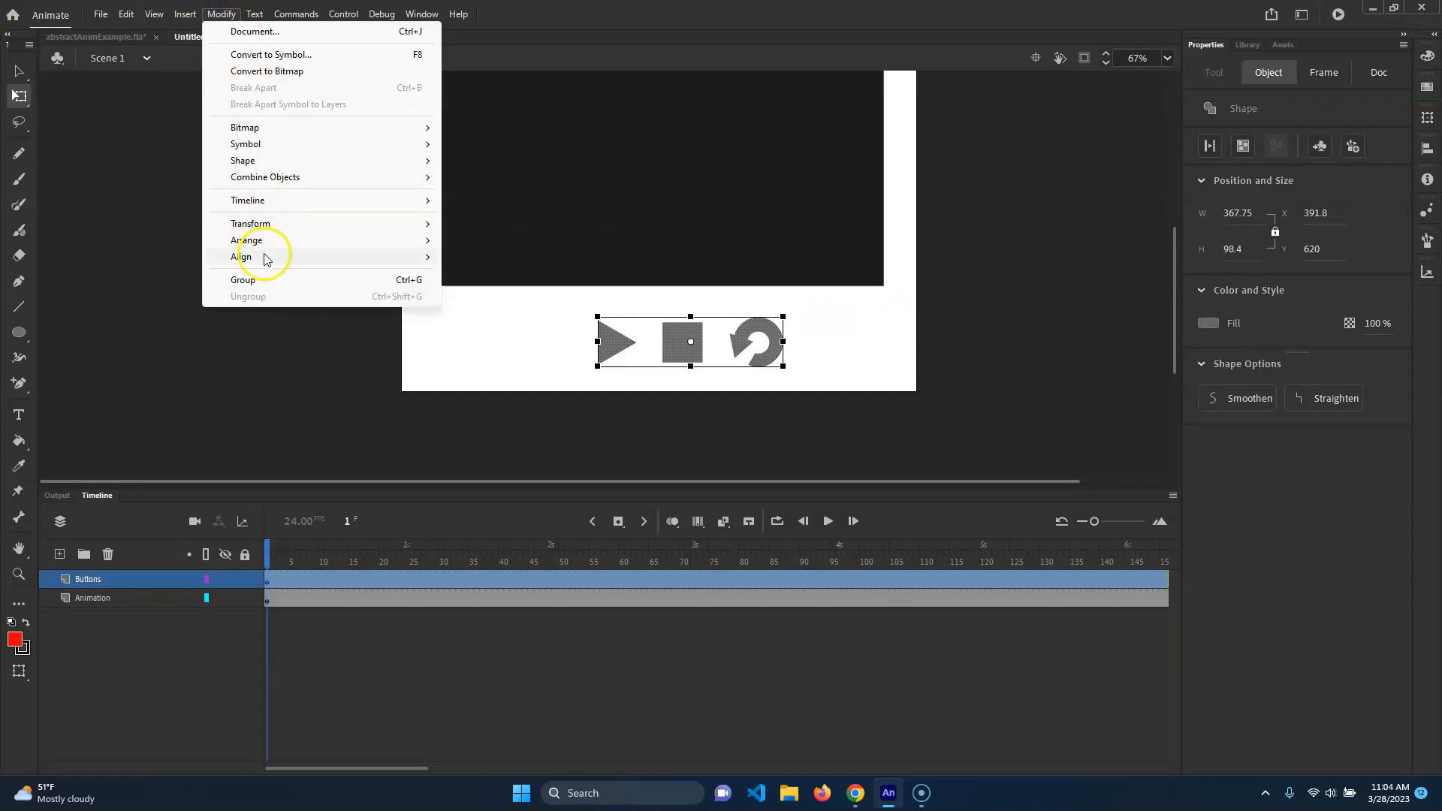
{"action": "mouse_move", "coordinate": [274, 257]}
{"action": "left_click", "coordinate": [506, 340]}
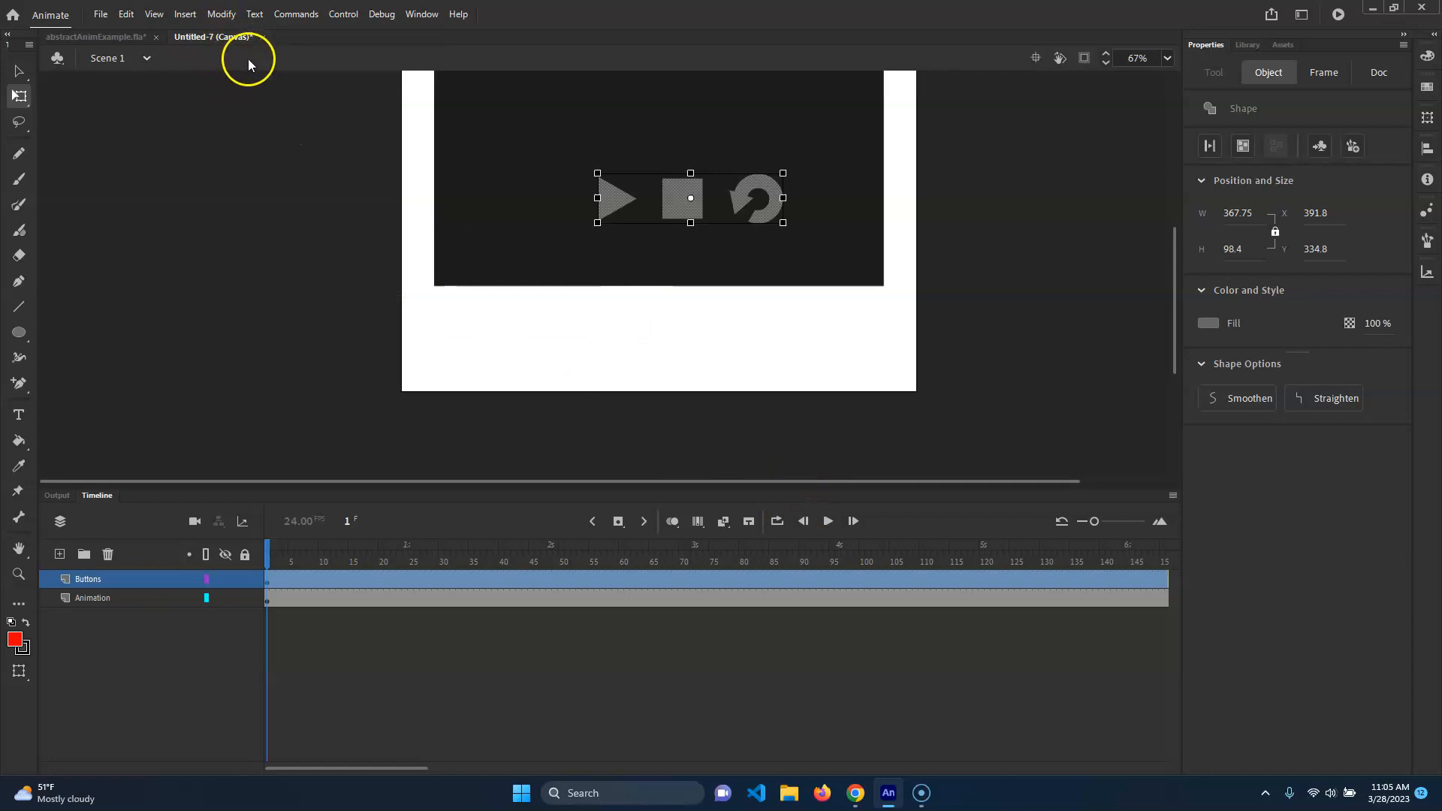
Step: Undo the vertical centering, try aligning the three icons to the stage's horizontal center, and undo that alignment too
{"action": "key", "text": "ctrl+z"}
{"action": "left_click", "coordinate": [221, 14]}
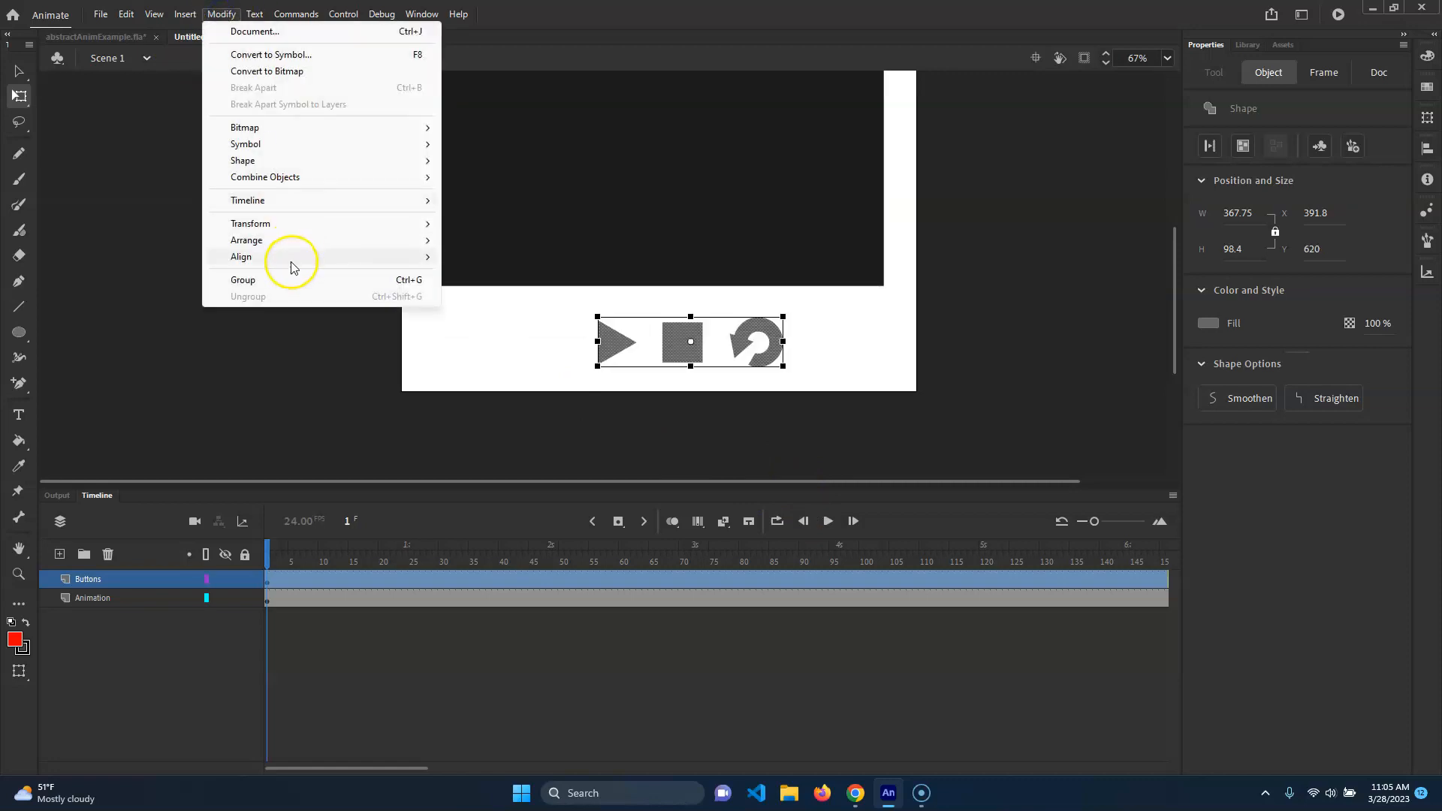
{"action": "mouse_move", "coordinate": [420, 257]}
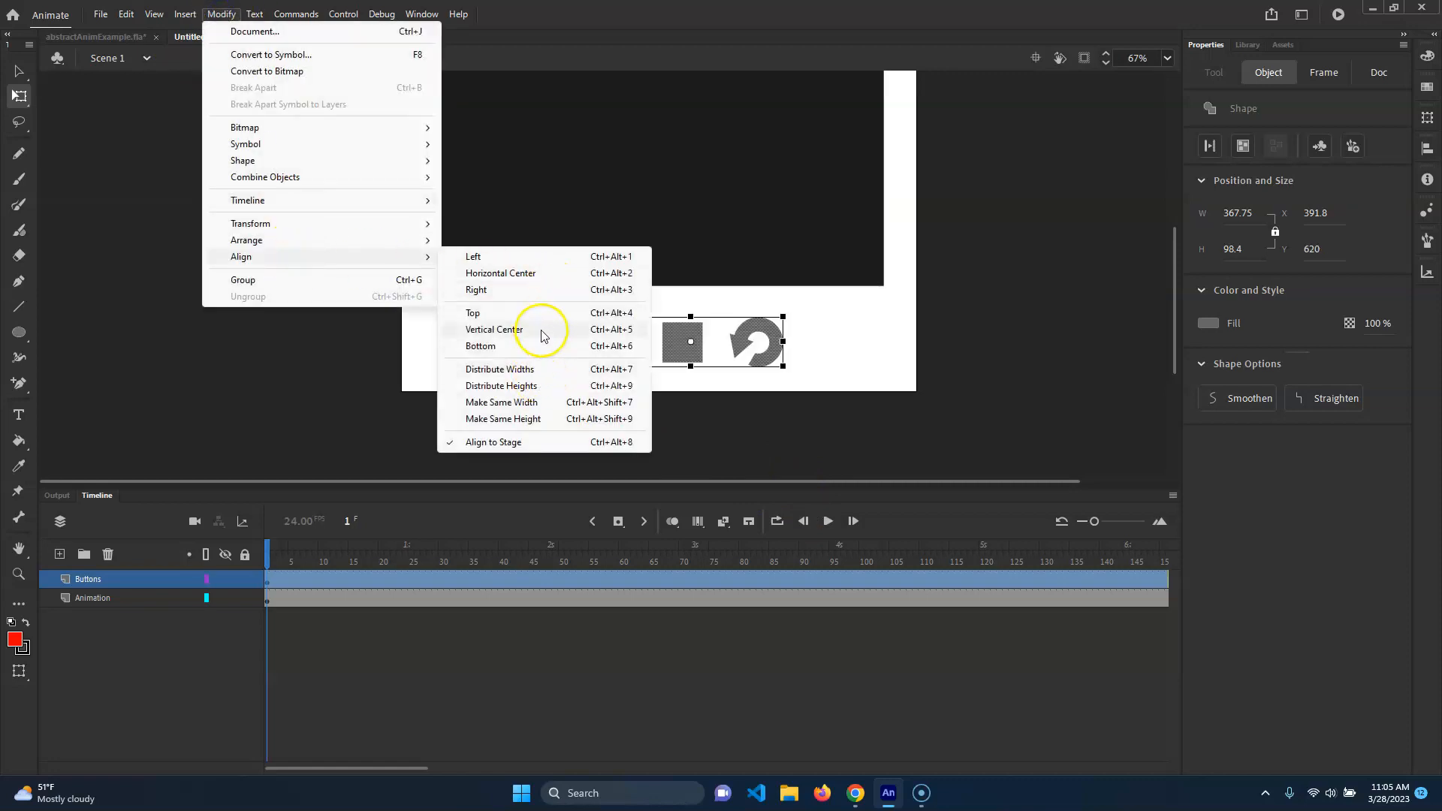
{"action": "left_click", "coordinate": [541, 273]}
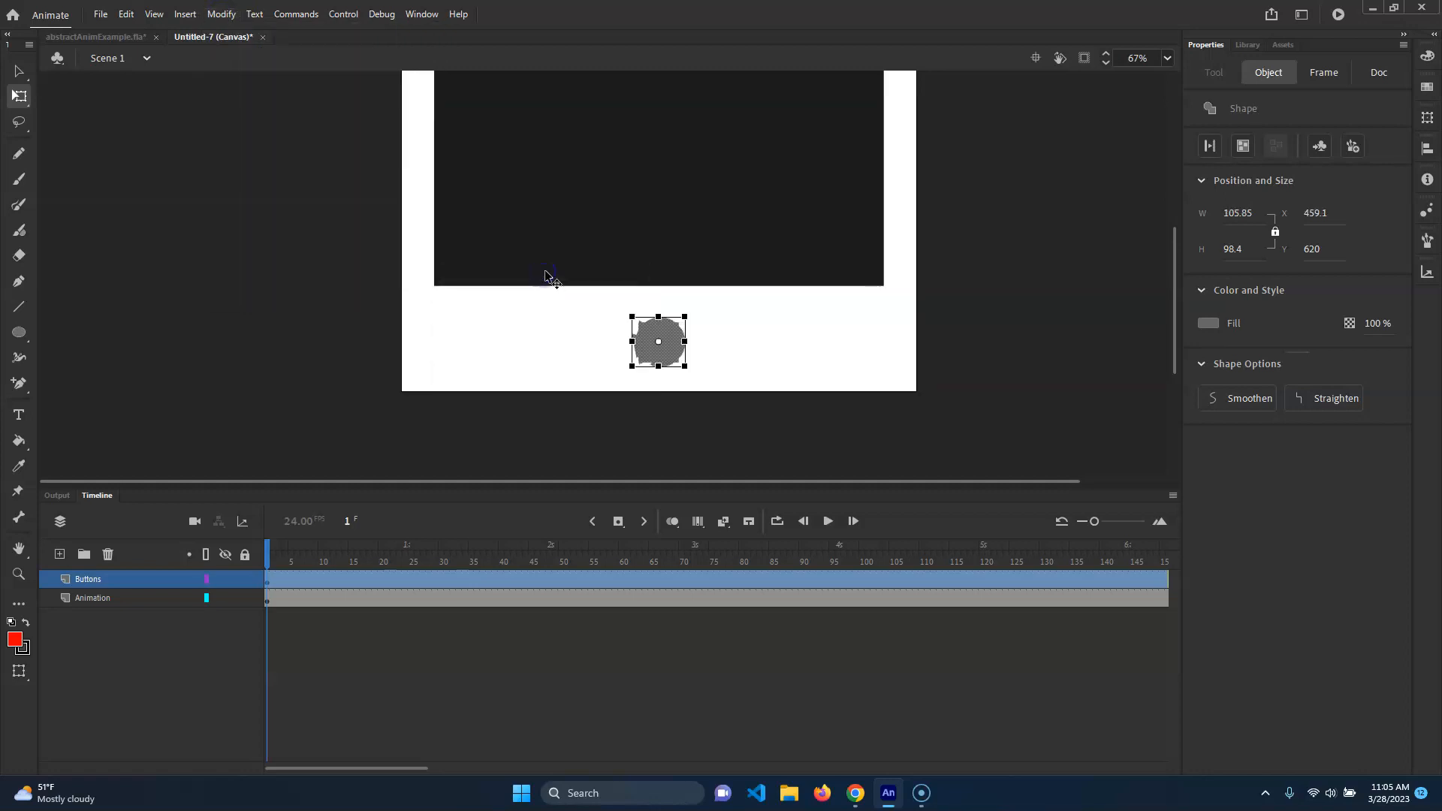
{"action": "key", "text": "ctrl+z"}
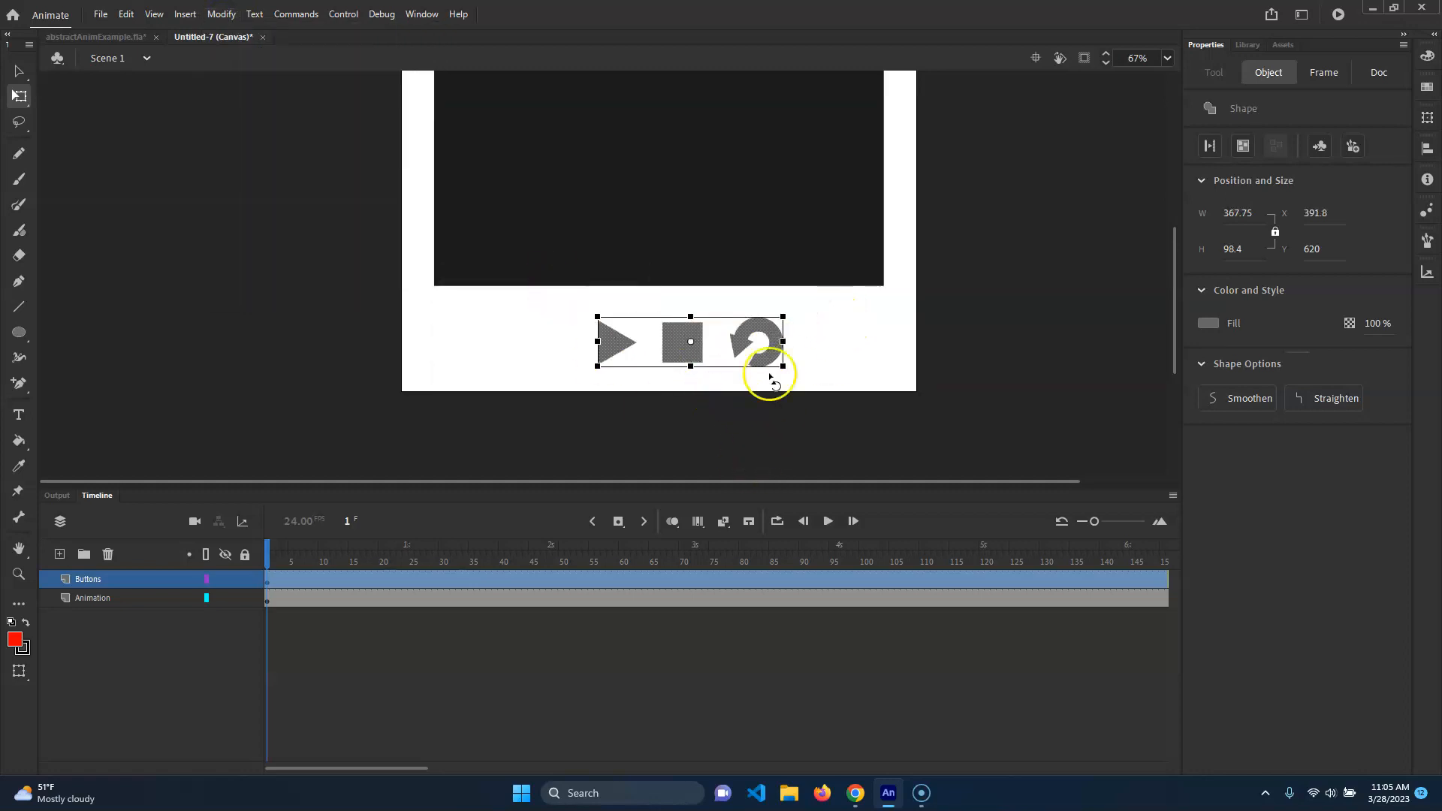
Step: Move the three icons together left to about X 346, Y 622, roughly centered below the dark animation area
{"action": "left_click_drag", "start_coordinate": [687, 355], "coordinate": [668, 357]}
{"action": "left_click", "coordinate": [872, 412]}
{"action": "scroll", "coordinate": [705, 371], "scroll_direction": "up", "scroll_amount": 3}
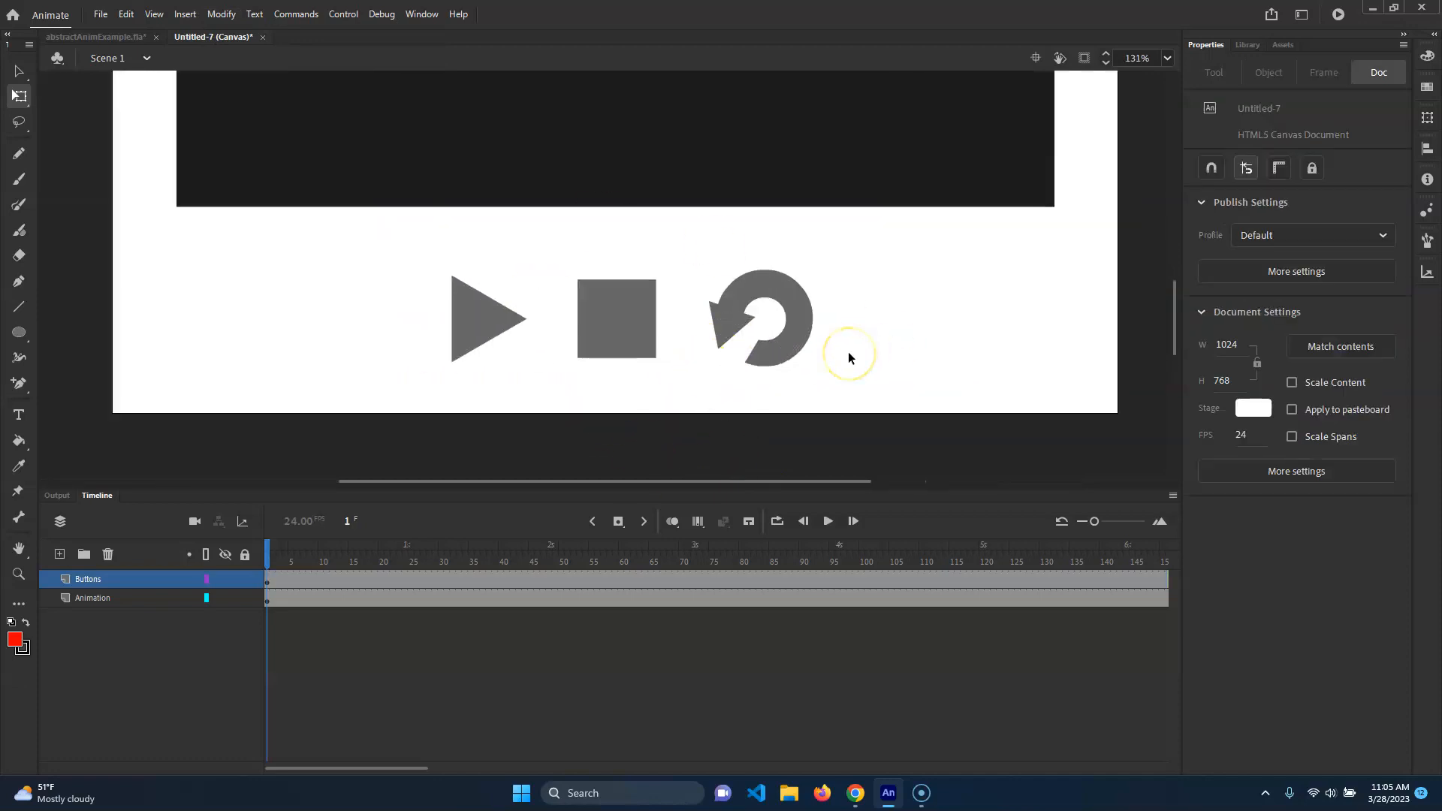
Step: Convert the triangle to a Button symbol named Play_btn
{"action": "left_click", "coordinate": [460, 332]}
{"action": "left_click", "coordinate": [222, 14]}
{"action": "left_click", "coordinate": [323, 53]}
{"action": "left_click", "coordinate": [513, 374]}
{"action": "left_click", "coordinate": [492, 420]}
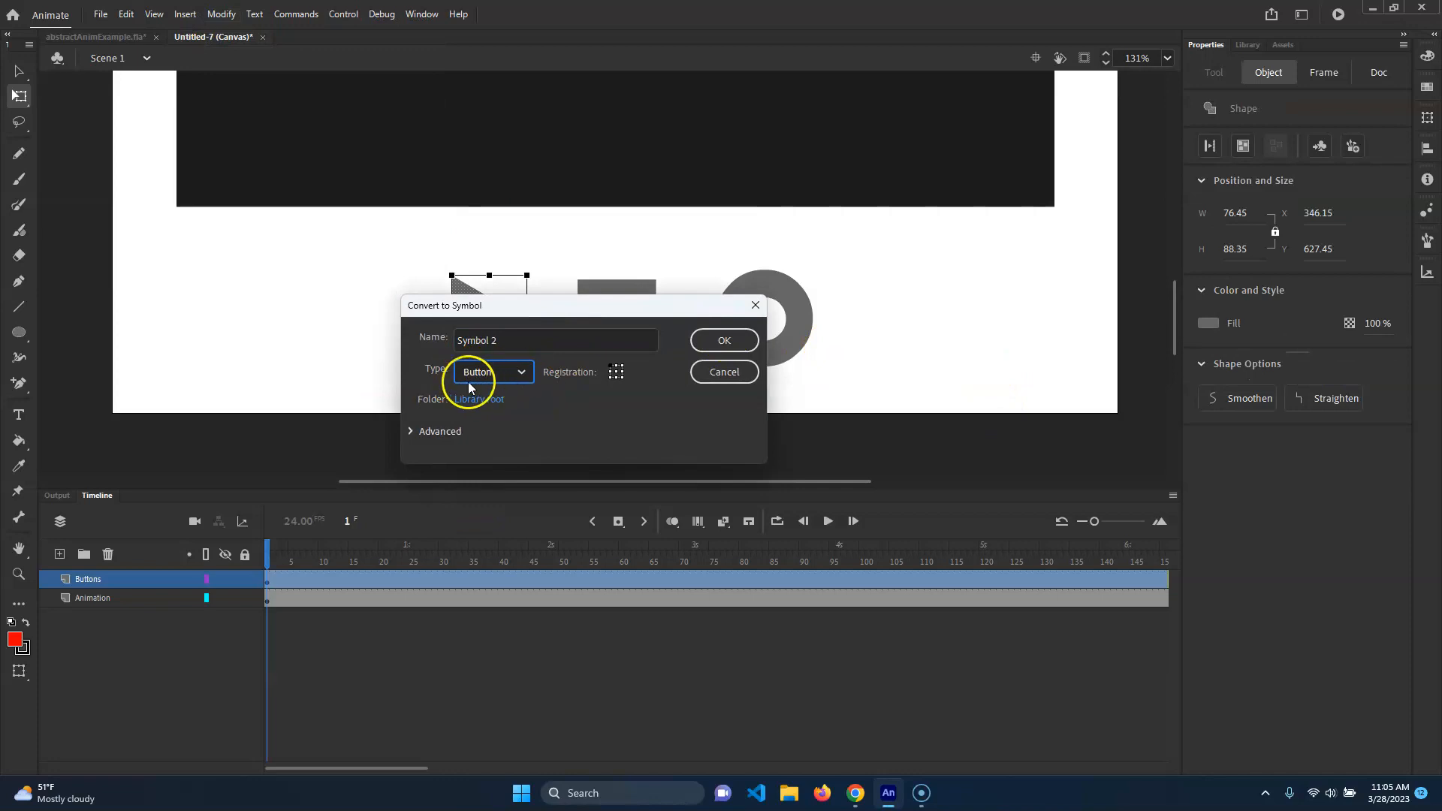
{"action": "left_click", "coordinate": [515, 338]}
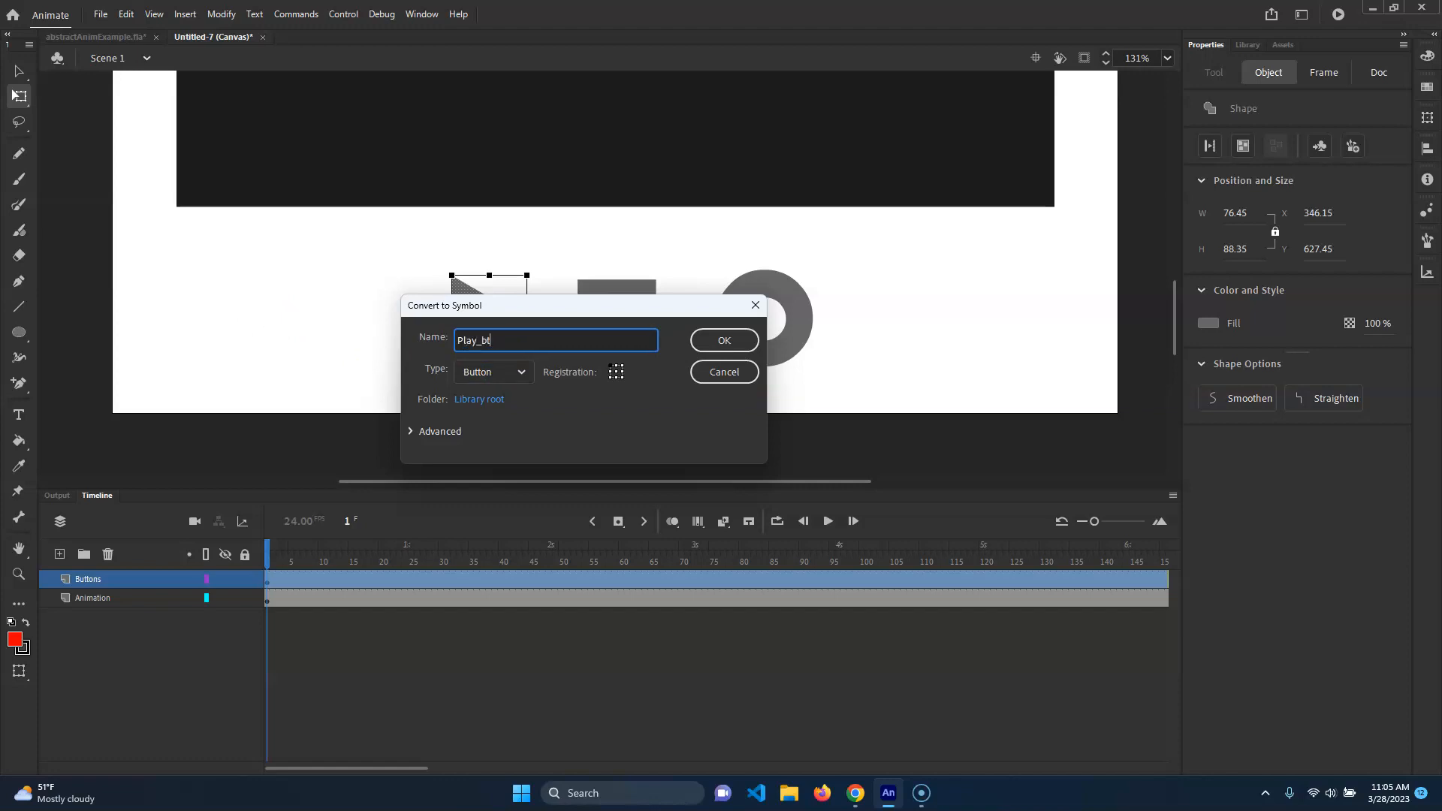
{"action": "key", "text": "Return"}
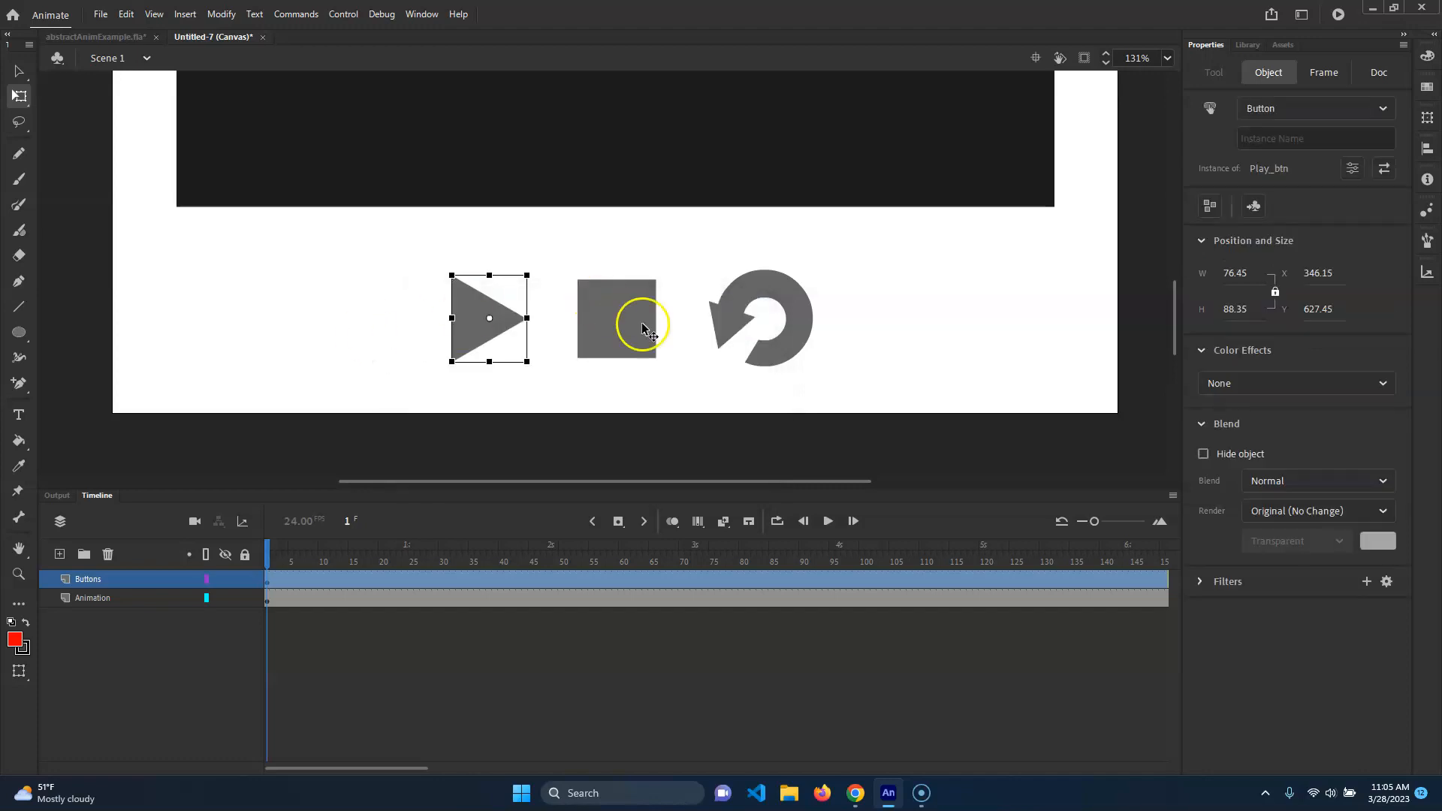
Step: Convert the square to a Button symbol named Stop_btn
{"action": "left_click", "coordinate": [602, 303]}
{"action": "key", "text": "F8"}
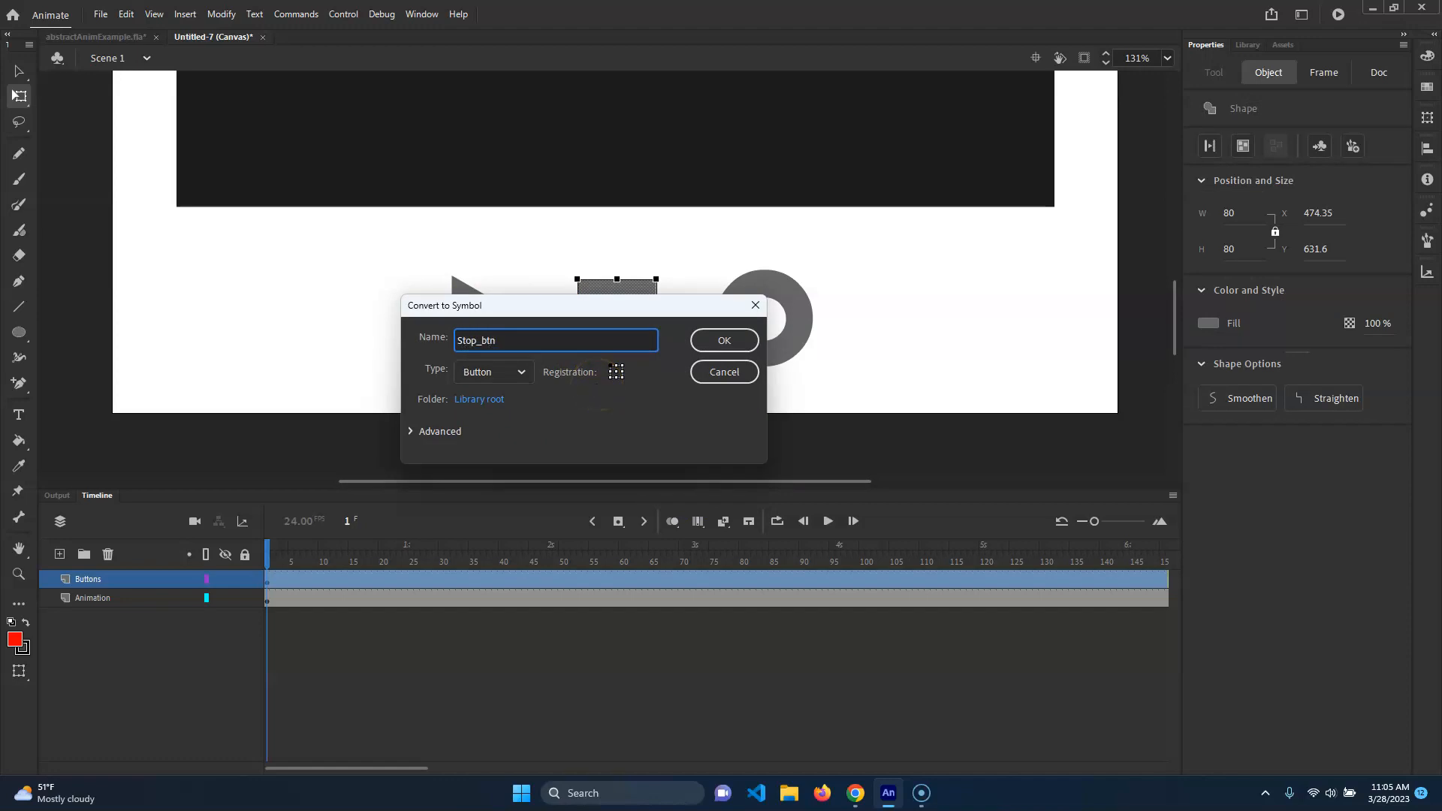
{"action": "left_click", "coordinate": [721, 339]}
Step: Convert the replay arrow to a Button symbol named Replay_btn
{"action": "left_click", "coordinate": [800, 314]}
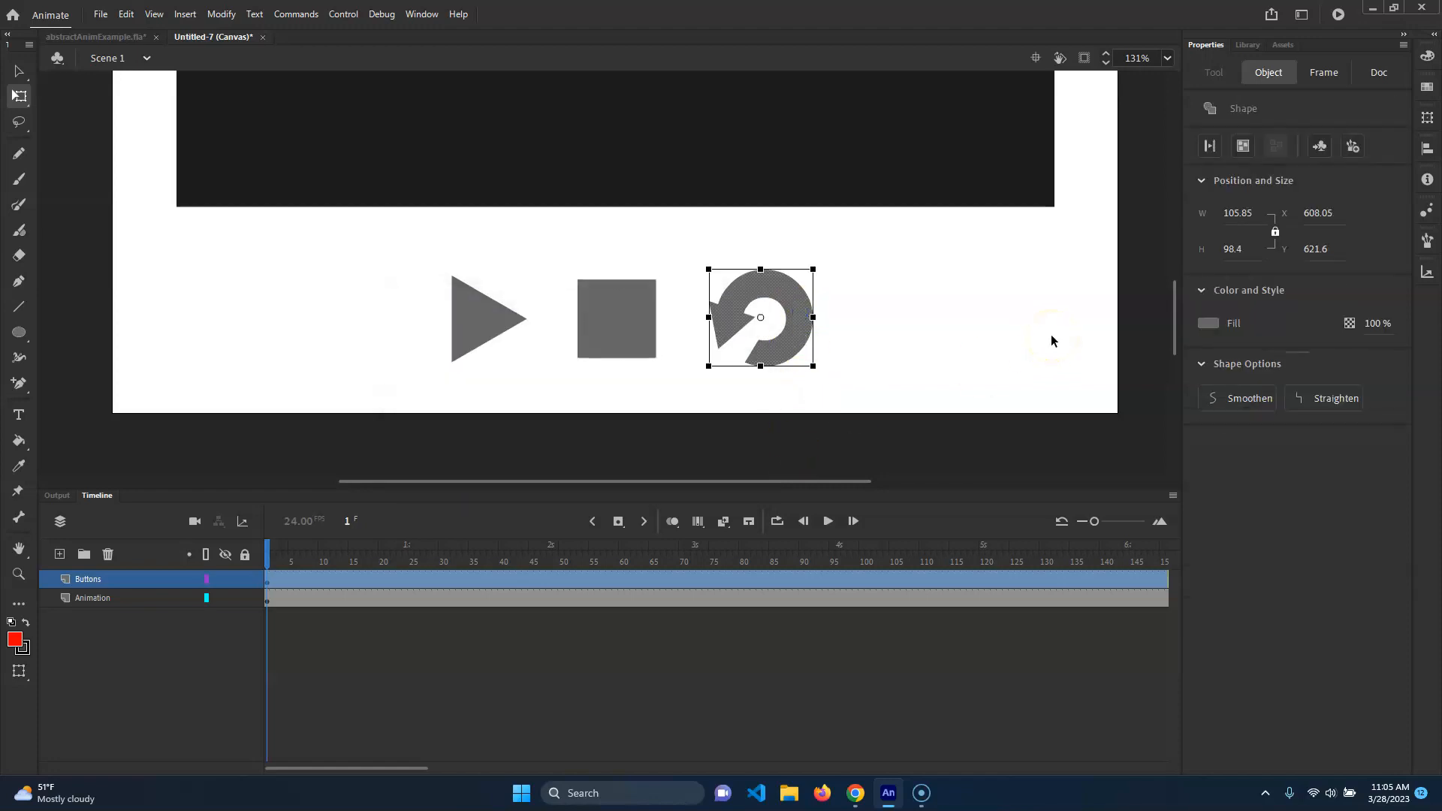
{"action": "key", "text": "F8"}
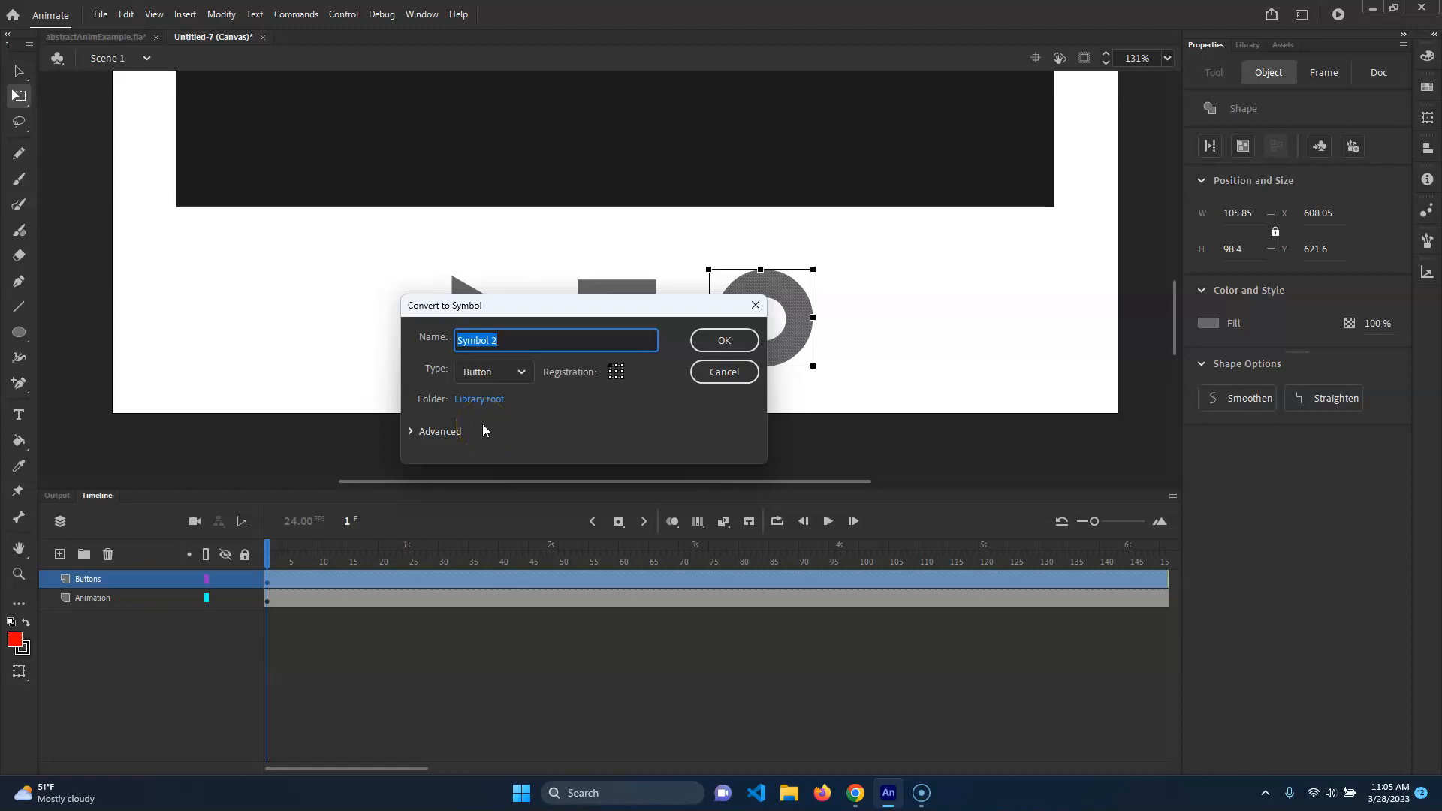
{"action": "type", "text": "Replay_btn"}
{"action": "key", "text": "Return"}
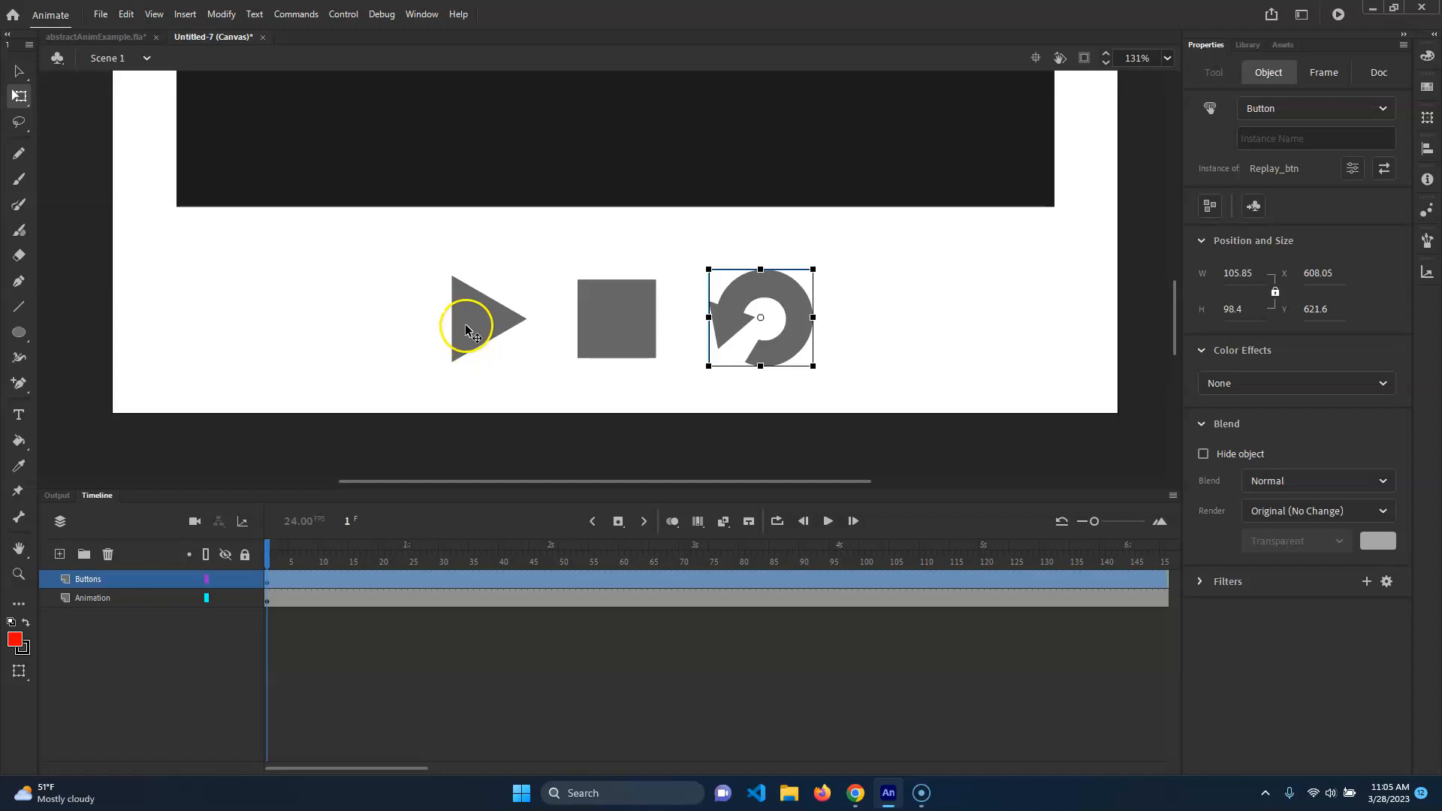
Step: Open the animation_grp symbol, scrub its timeline to frame 32 to check the layers and audio, and return to Scene 1
{"action": "left_click", "coordinate": [306, 151]}
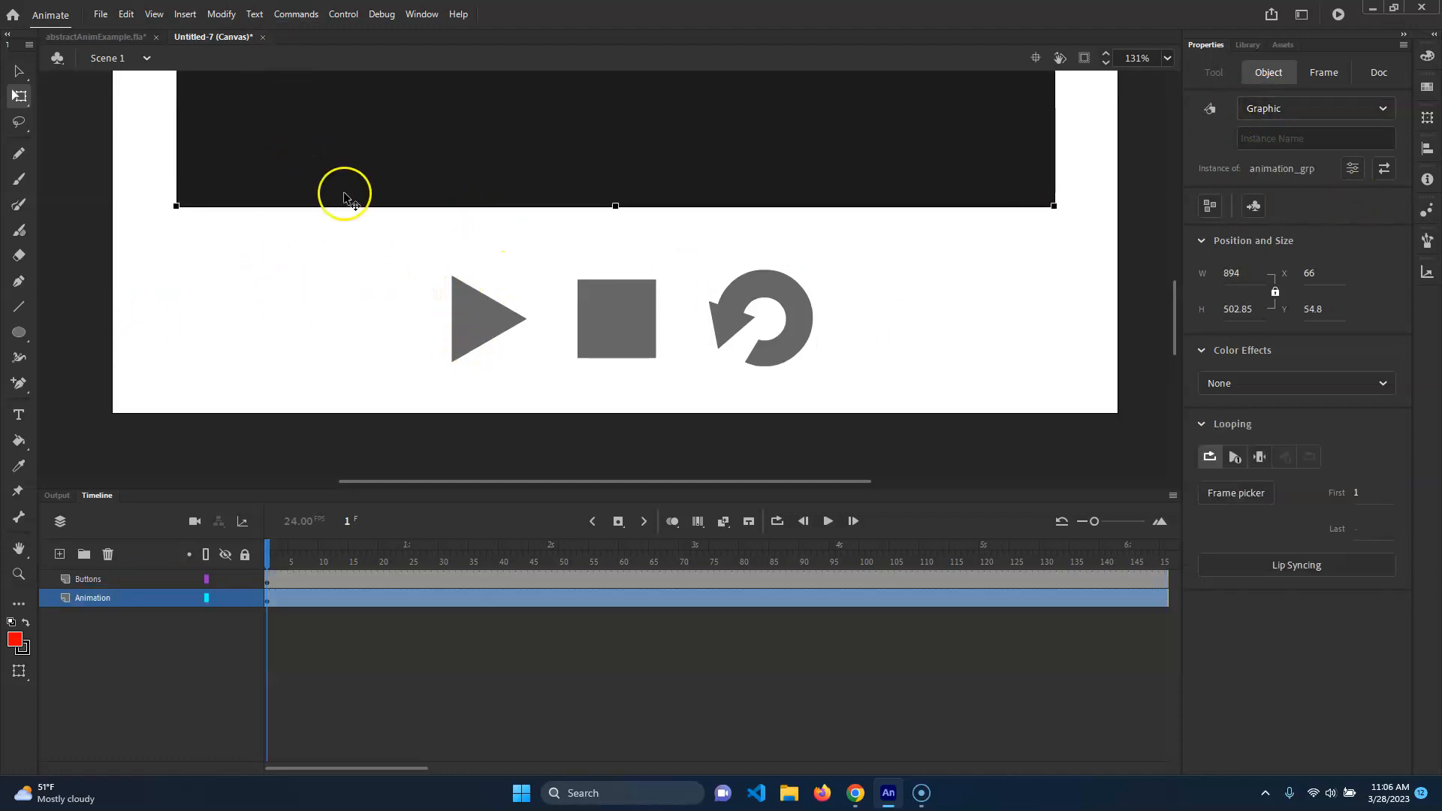
{"action": "double_click", "coordinate": [315, 156]}
{"action": "left_click", "coordinate": [333, 675]}
{"action": "left_click_drag", "start_coordinate": [265, 554], "coordinate": [450, 669]}
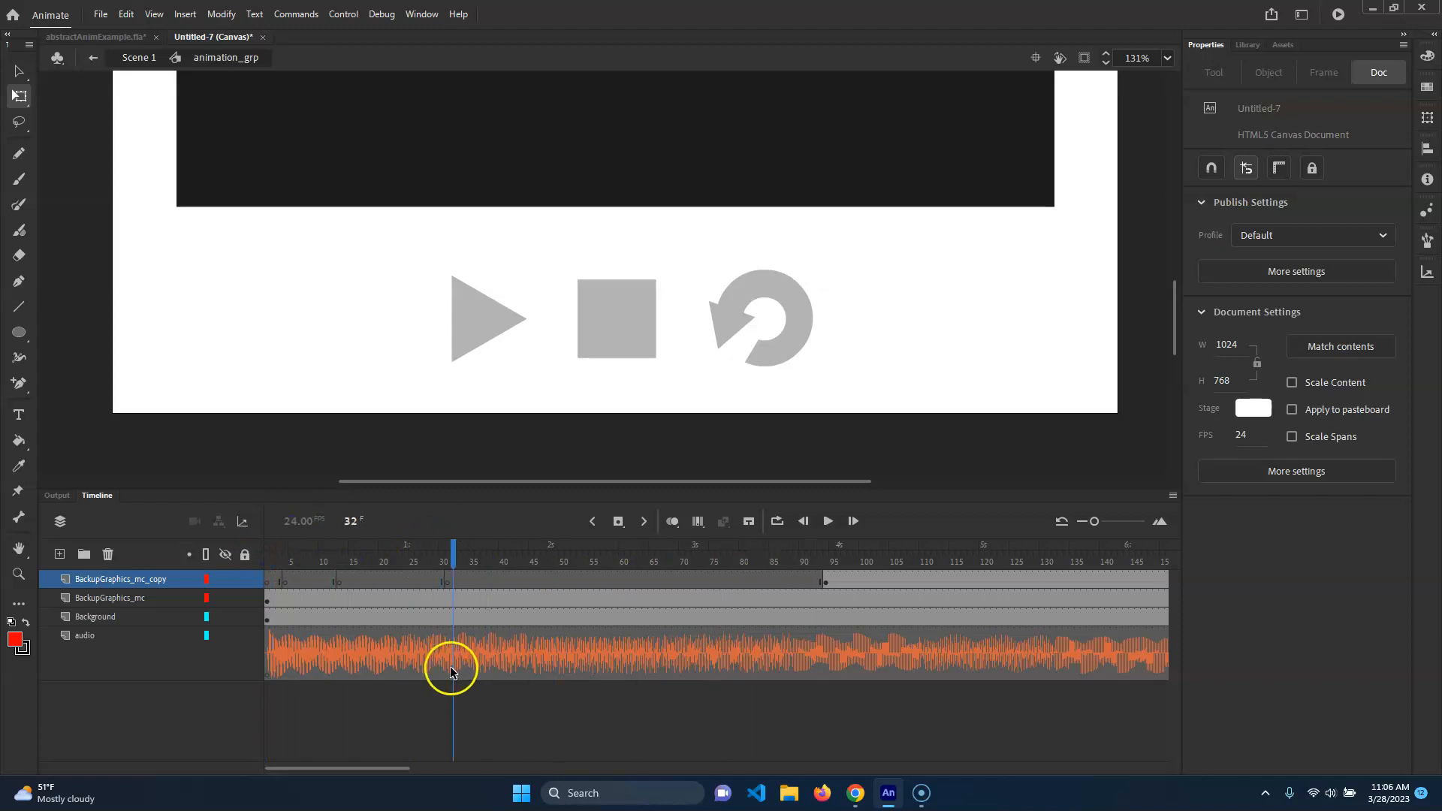
{"action": "left_click", "coordinate": [137, 58]}
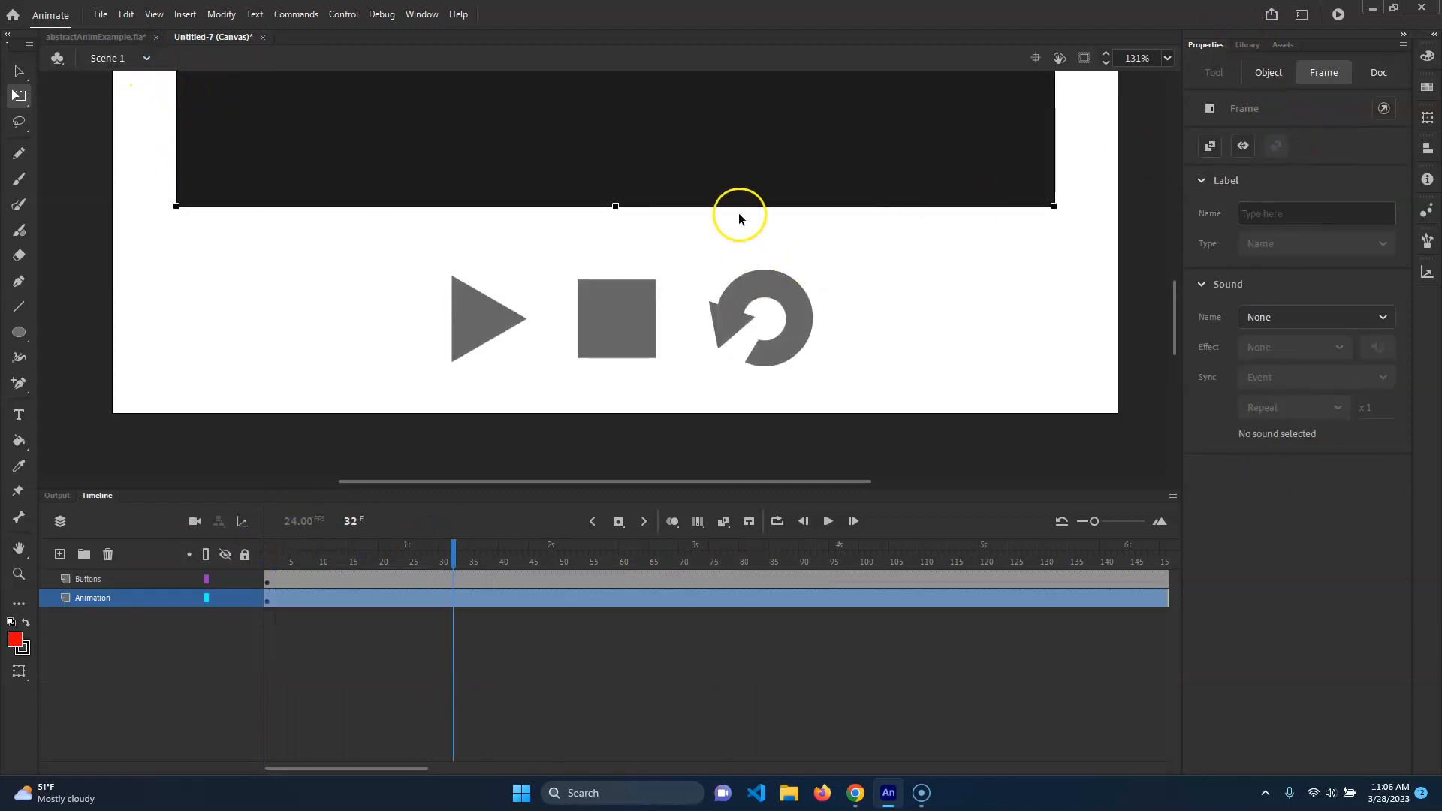
Step: Set the looping of the animation_grp graphic instance to play once
{"action": "left_click", "coordinate": [932, 390]}
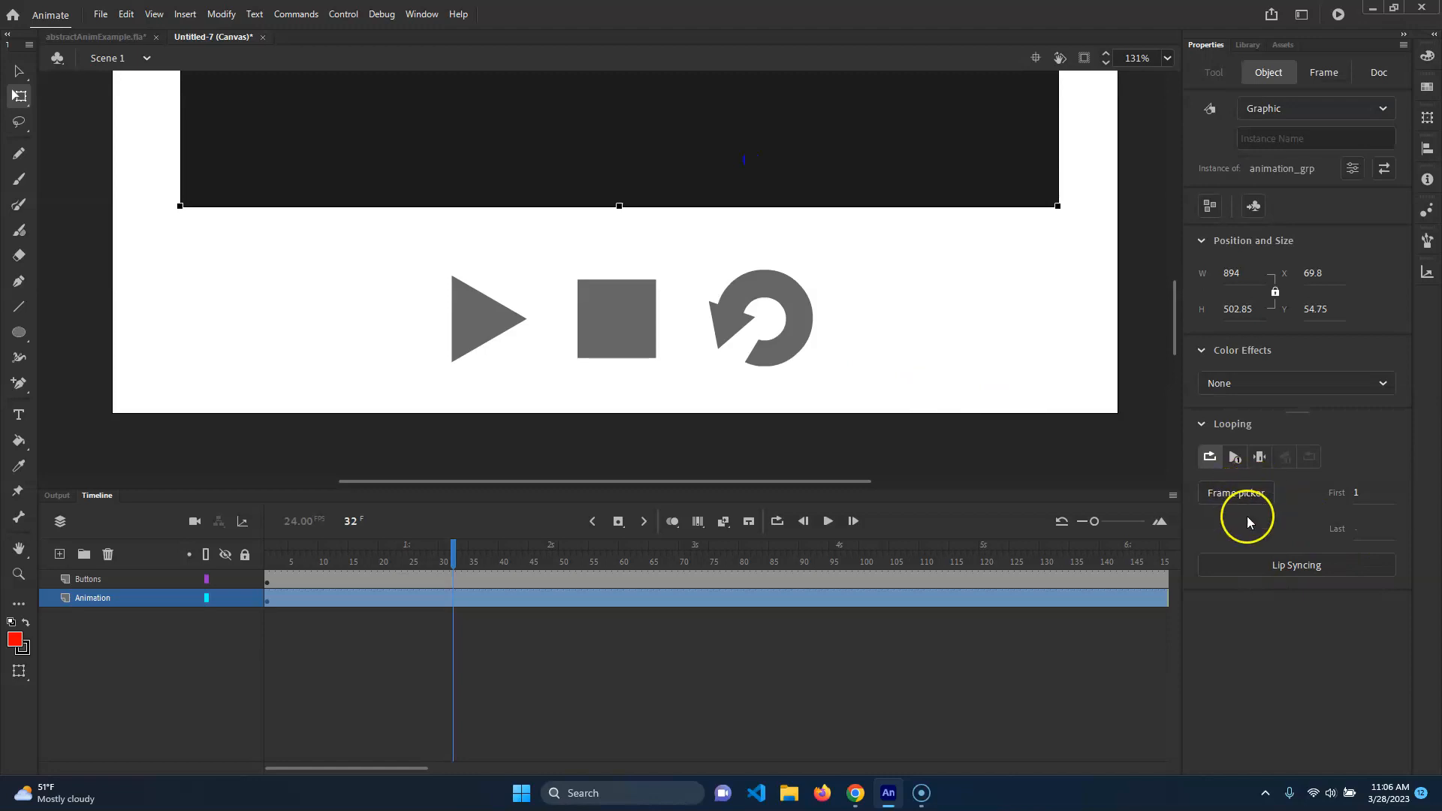
{"action": "left_click", "coordinate": [1232, 458]}
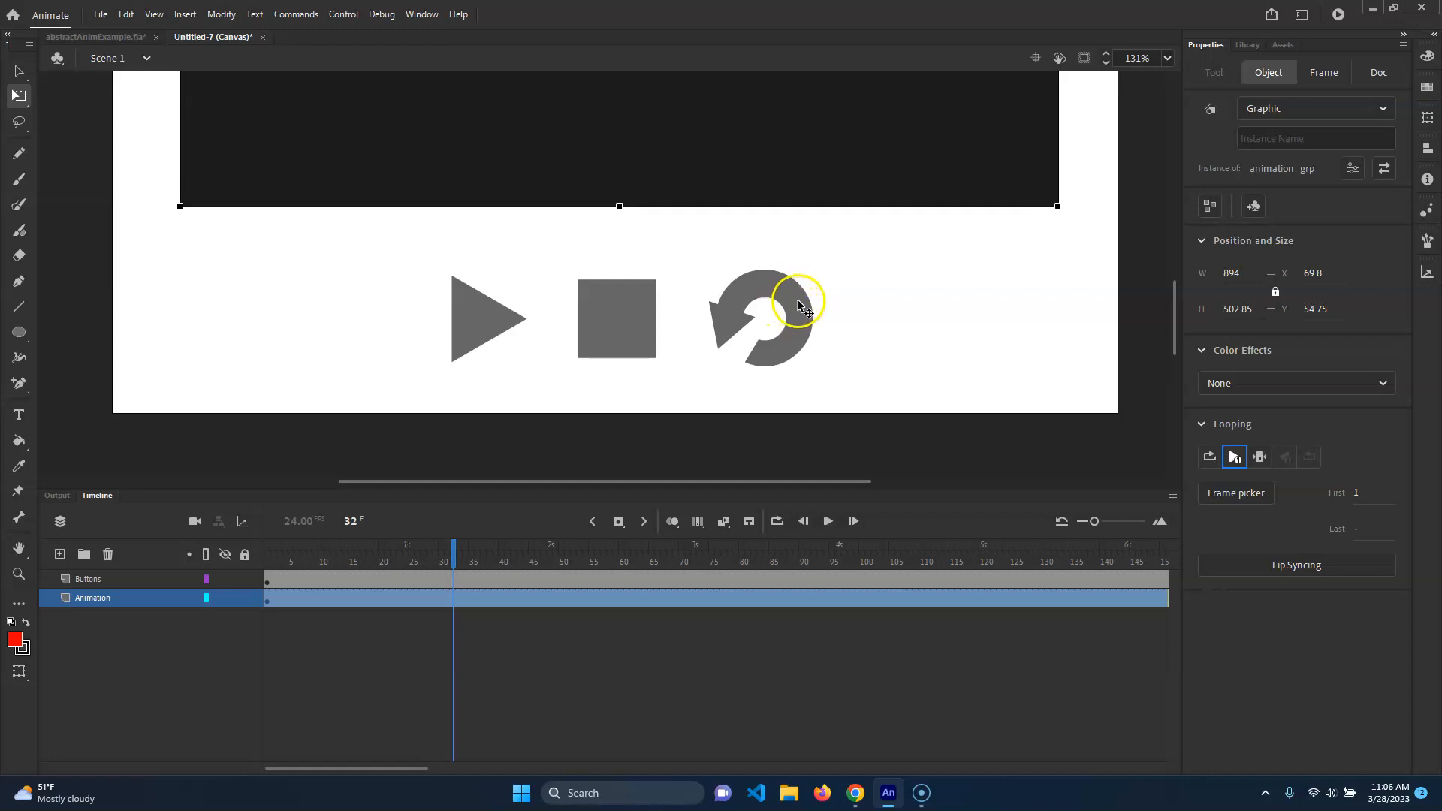
{"action": "left_click", "coordinate": [899, 303]}
{"action": "left_click", "coordinate": [853, 119]}
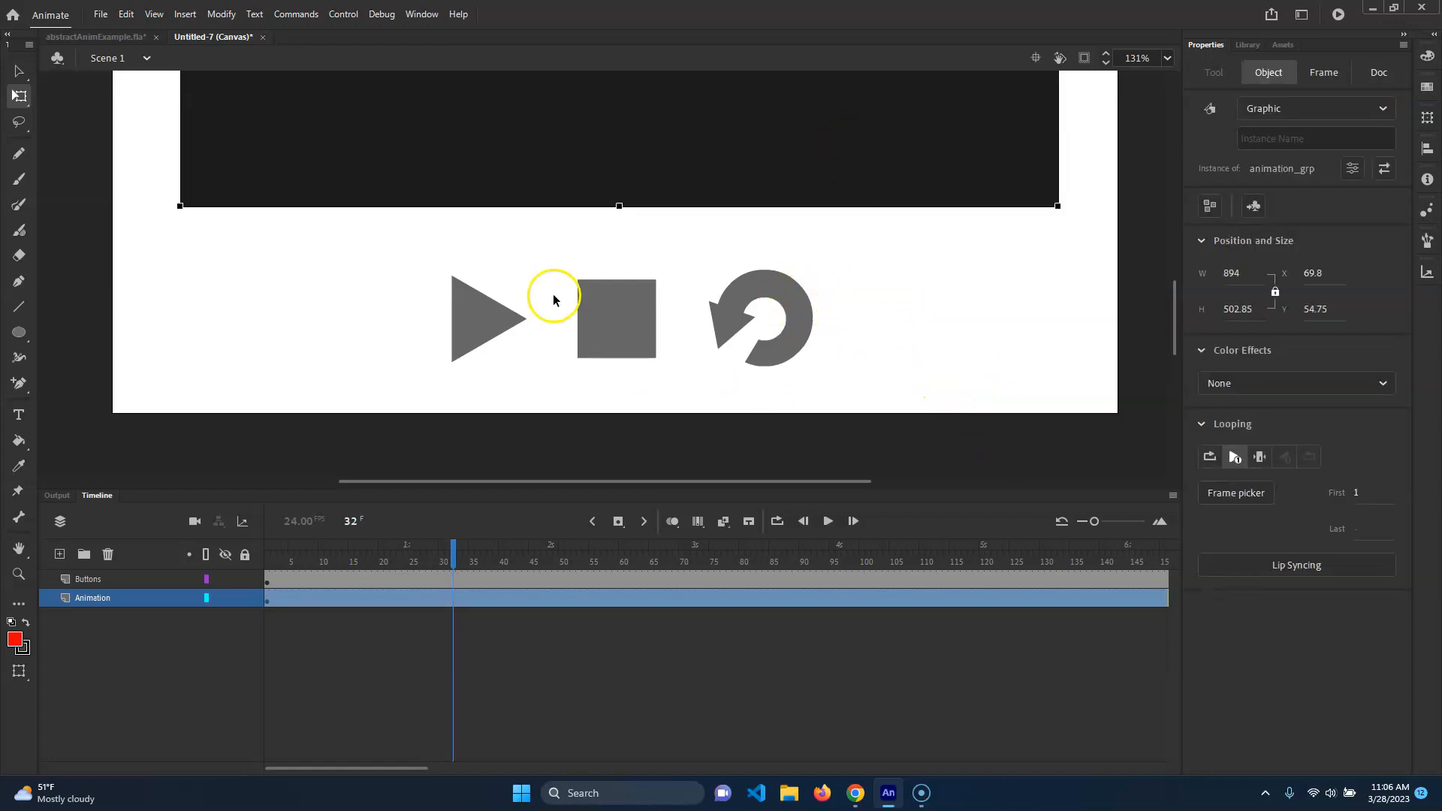
Step: Open the Play_btn symbol for editing and insert a keyframe in its Over state
{"action": "left_click", "coordinate": [466, 323]}
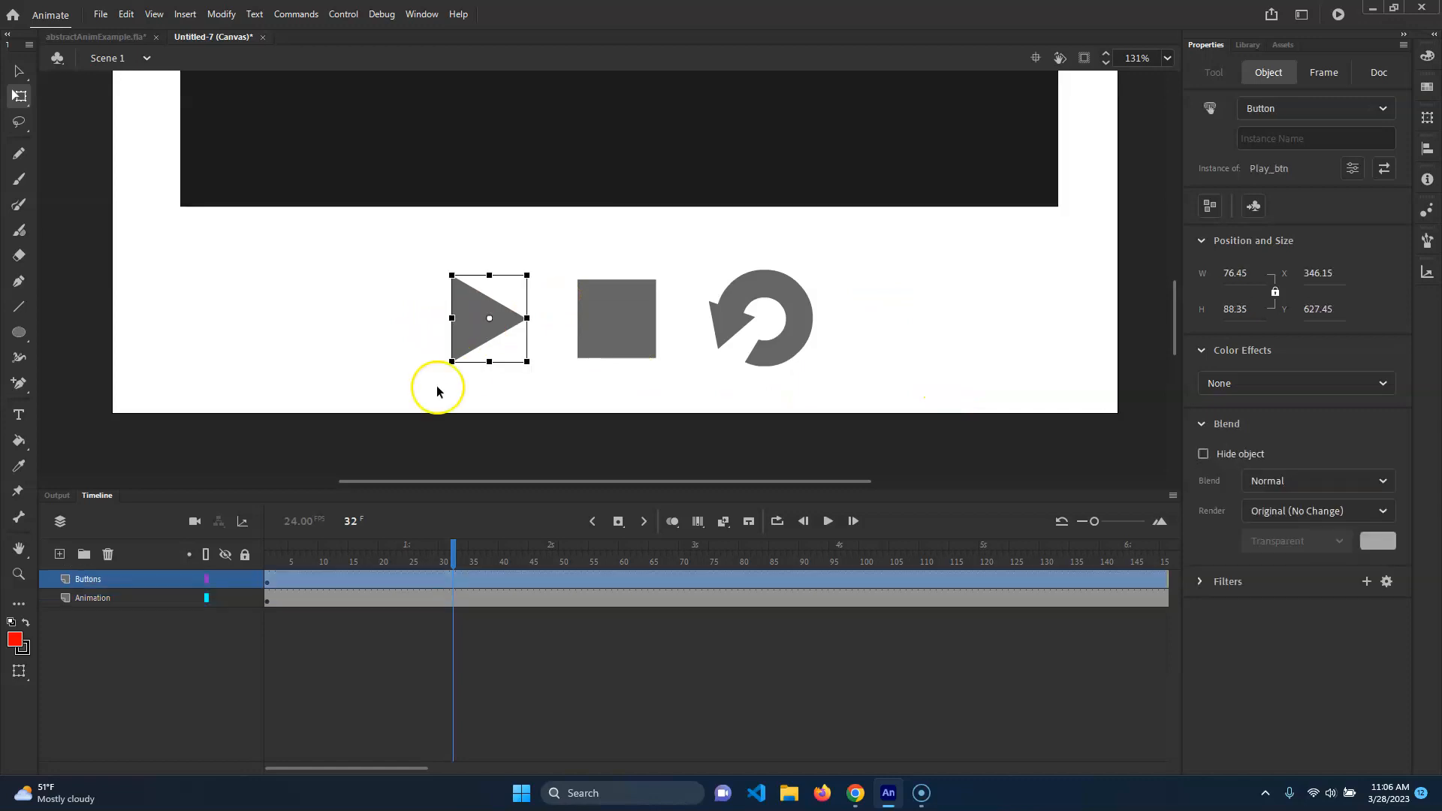
{"action": "double_click", "coordinate": [468, 323]}
{"action": "left_click", "coordinate": [280, 582]}
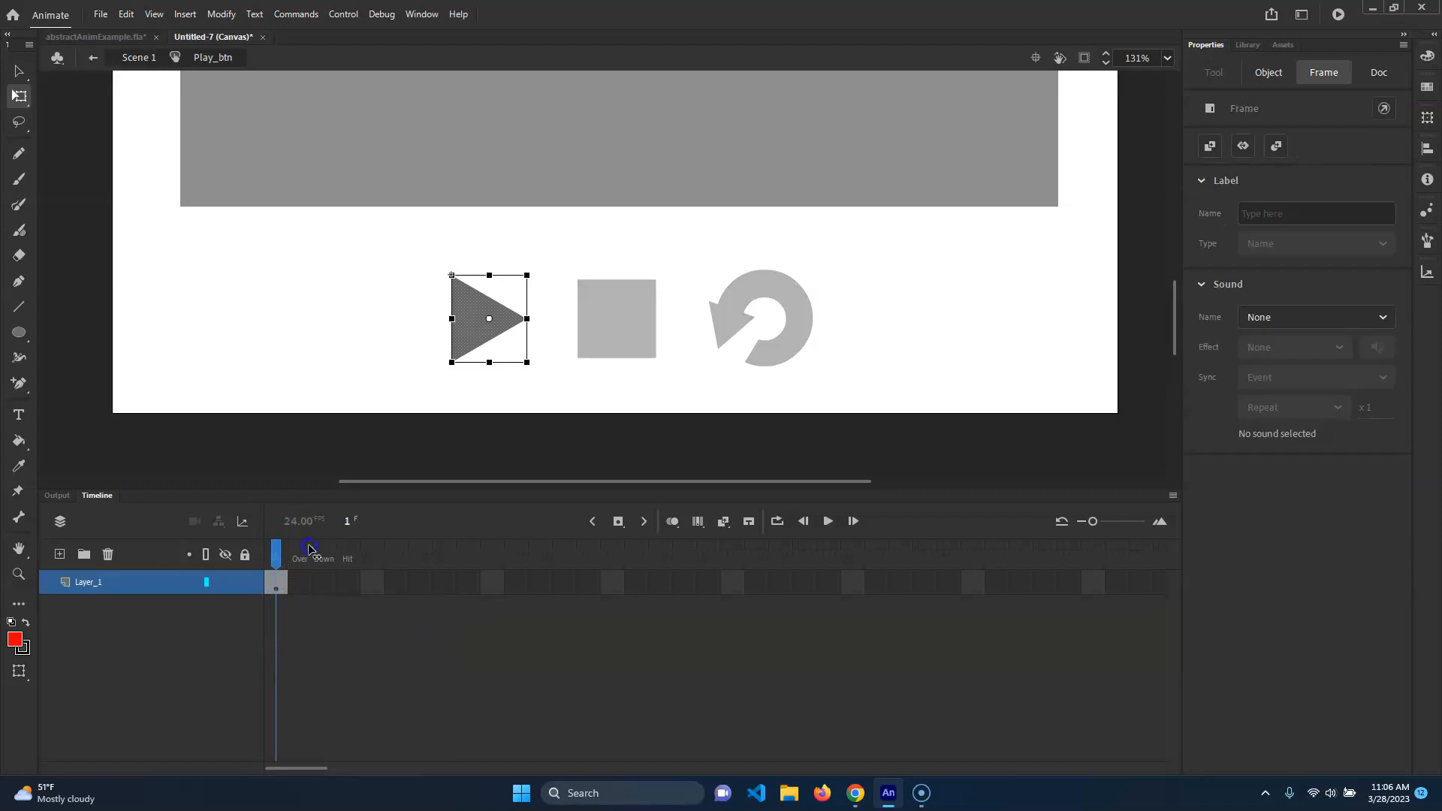
{"action": "left_click", "coordinate": [301, 584]}
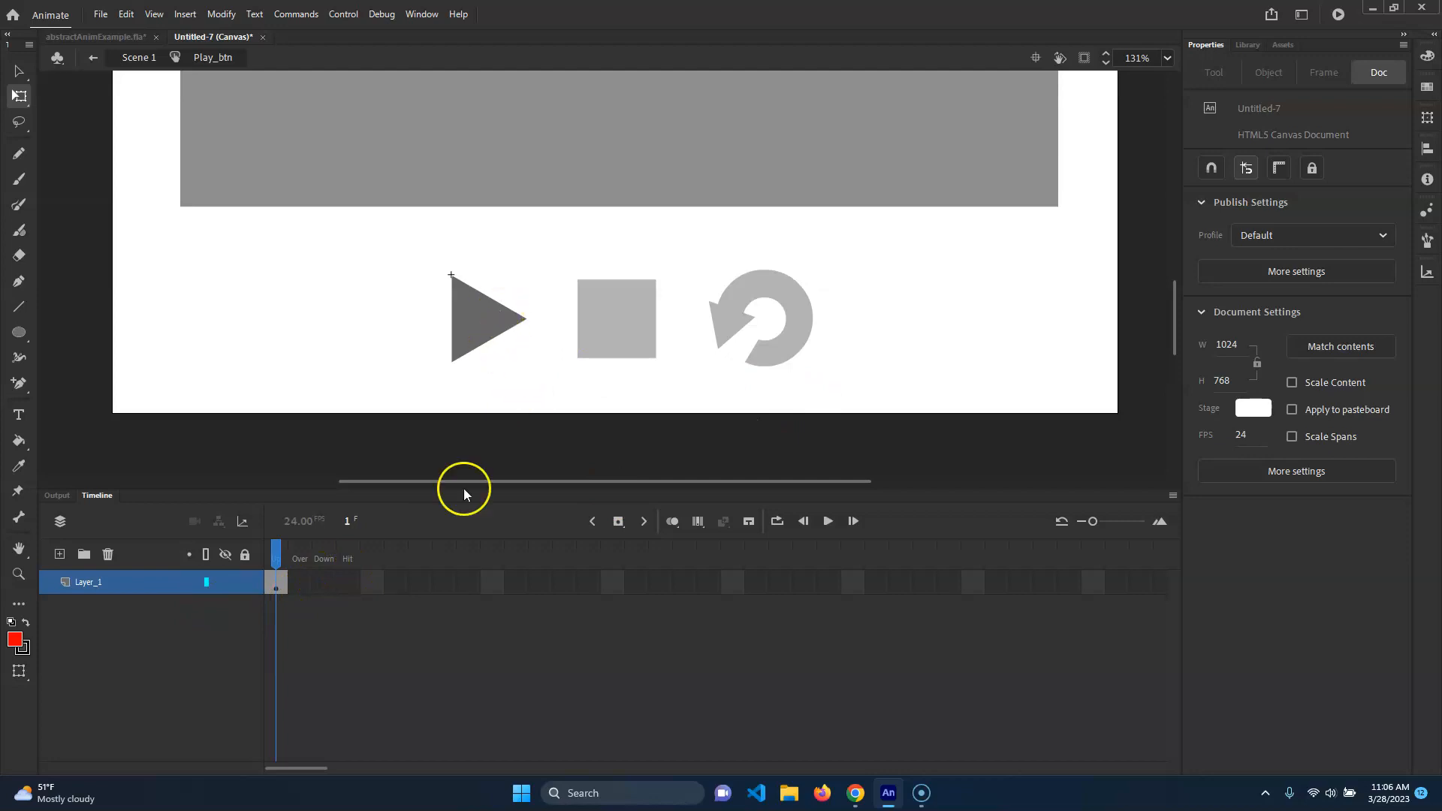
{"action": "left_click", "coordinate": [349, 585]}
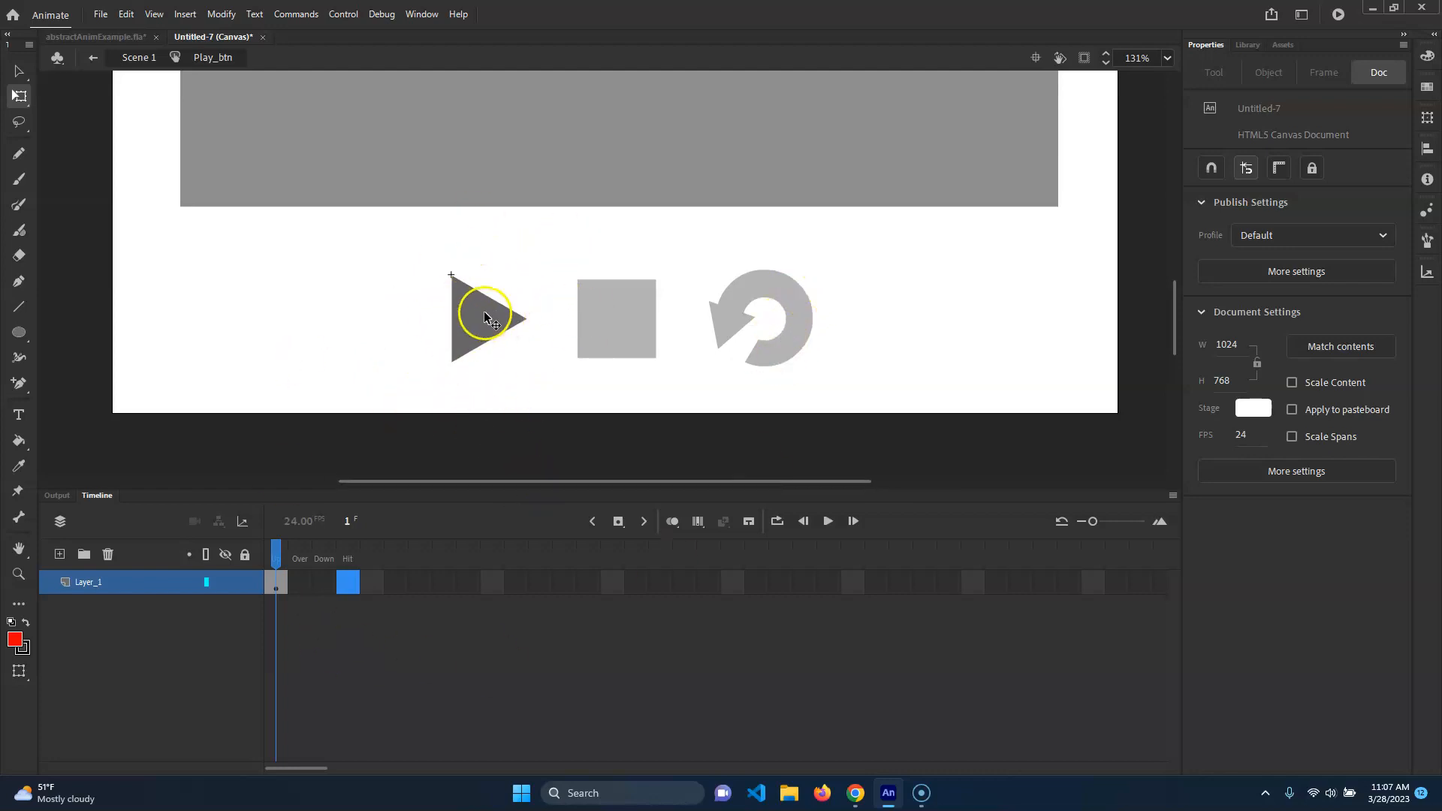
{"action": "left_click_drag", "start_coordinate": [303, 604], "coordinate": [299, 584]}
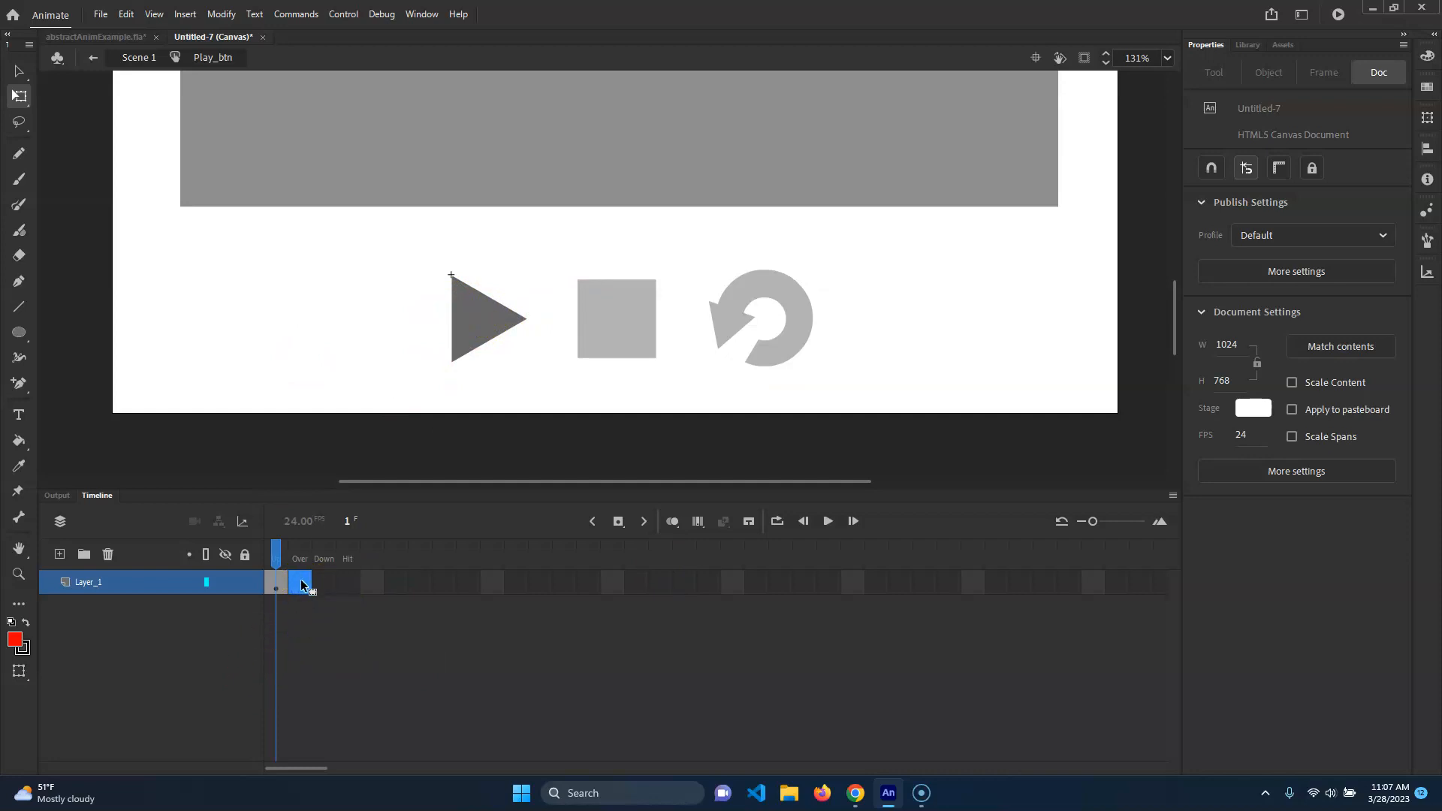
{"action": "right_click", "coordinate": [299, 584]}
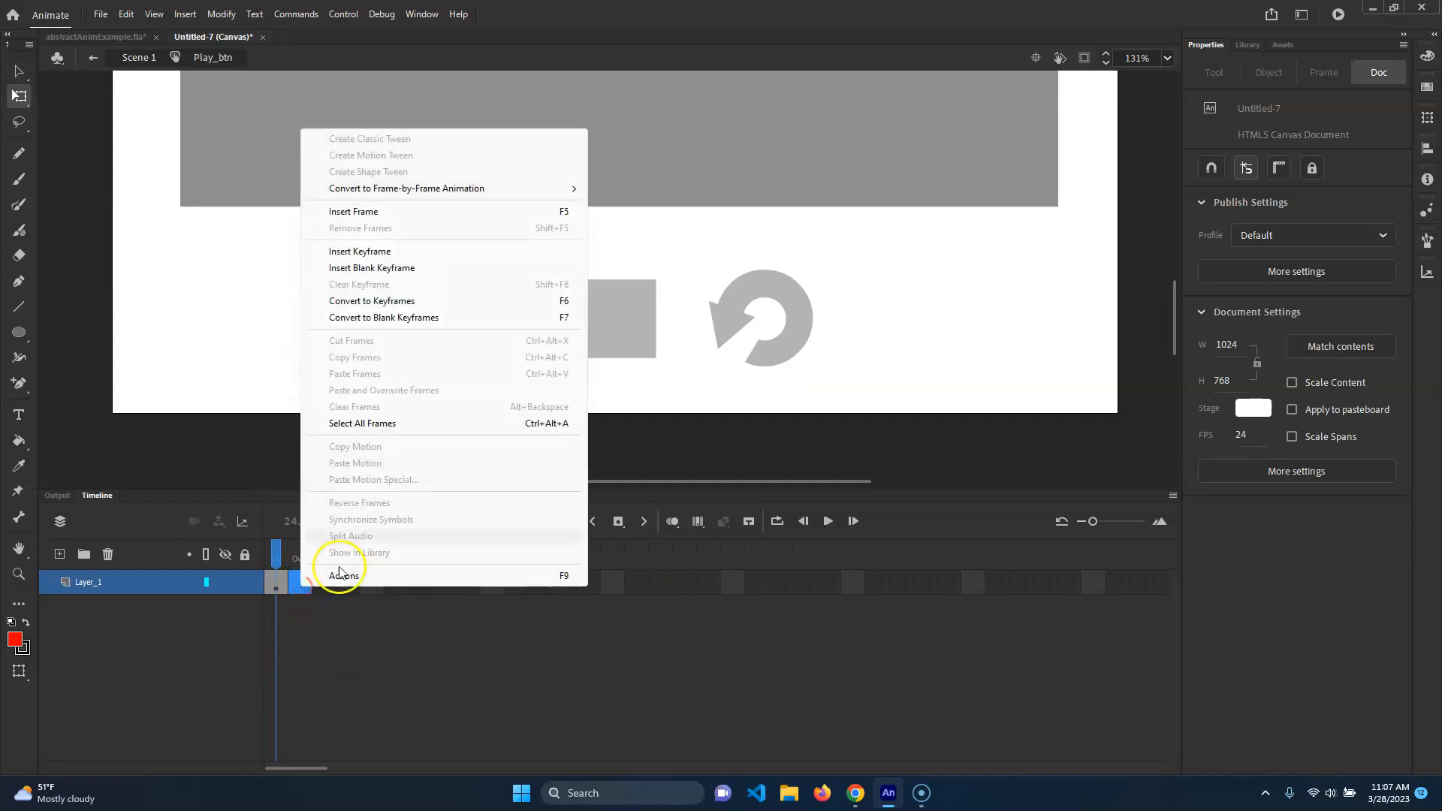
{"action": "left_click", "coordinate": [451, 252]}
{"action": "left_click", "coordinate": [424, 447]}
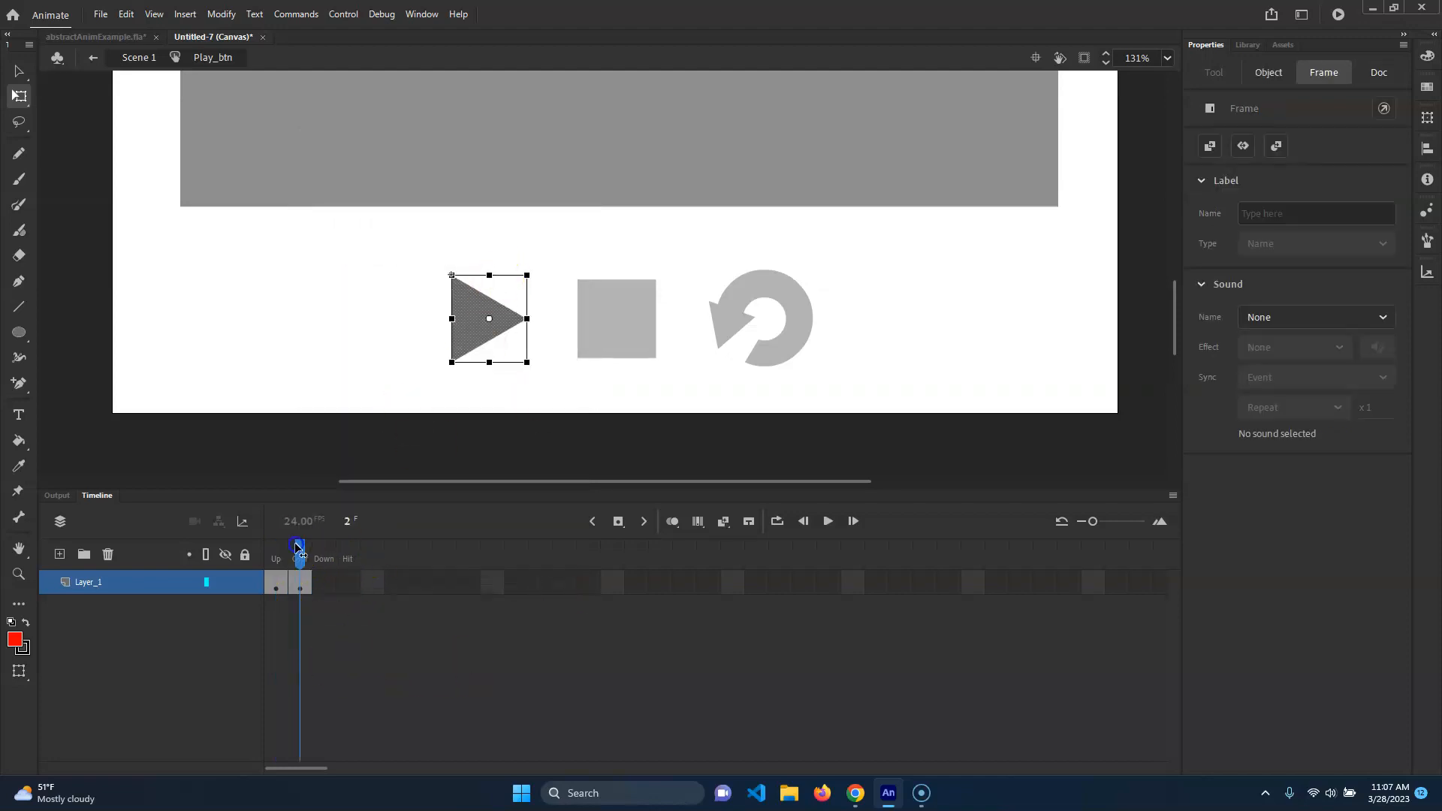
Step: Change the triangle's fill in the Over state to a lighter gray swatch
{"action": "left_click", "coordinate": [469, 336]}
{"action": "left_click", "coordinate": [469, 336]}
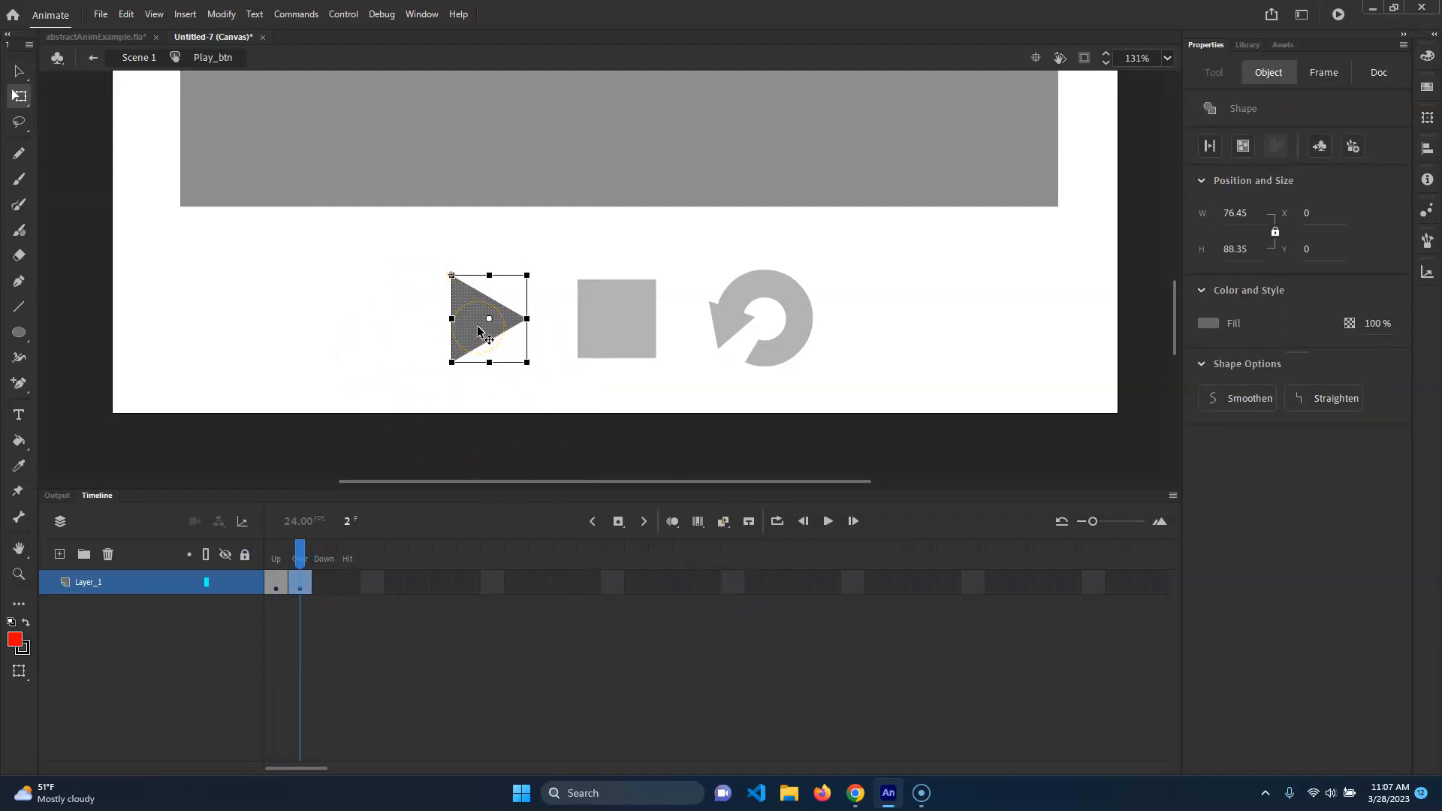
{"action": "left_click", "coordinate": [1207, 324]}
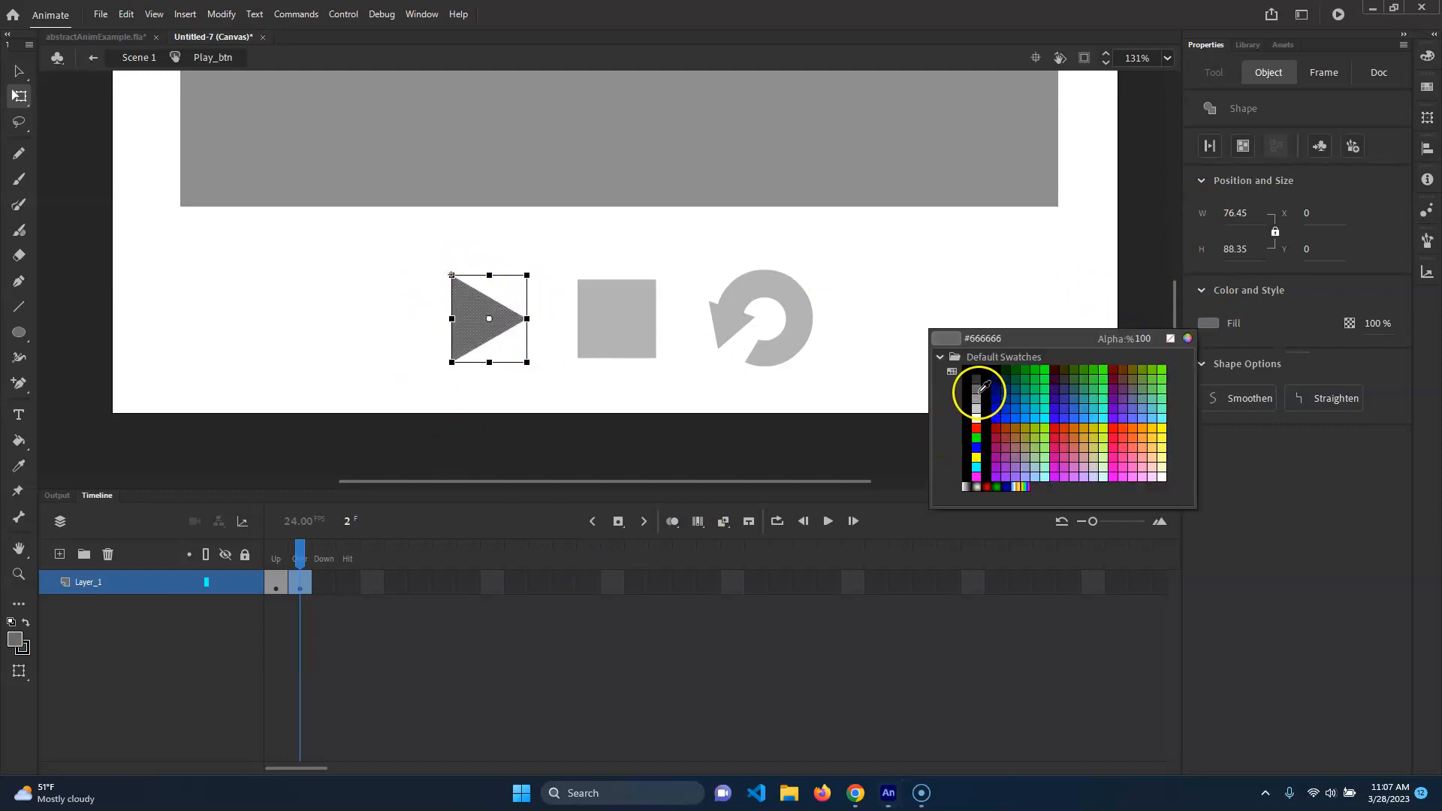
{"action": "left_click", "coordinate": [978, 398]}
{"action": "left_click", "coordinate": [367, 359]}
{"action": "mouse_move", "coordinate": [300, 546]}
{"action": "left_mouse_down"}
{"action": "mouse_move", "coordinate": [275, 545]}
{"action": "mouse_move", "coordinate": [301, 545]}
{"action": "left_mouse_up"}
Step: Add a keyframe to Play_btn's Down state and fill its triangle with a dark gray swatch
{"action": "left_click", "coordinate": [321, 583]}
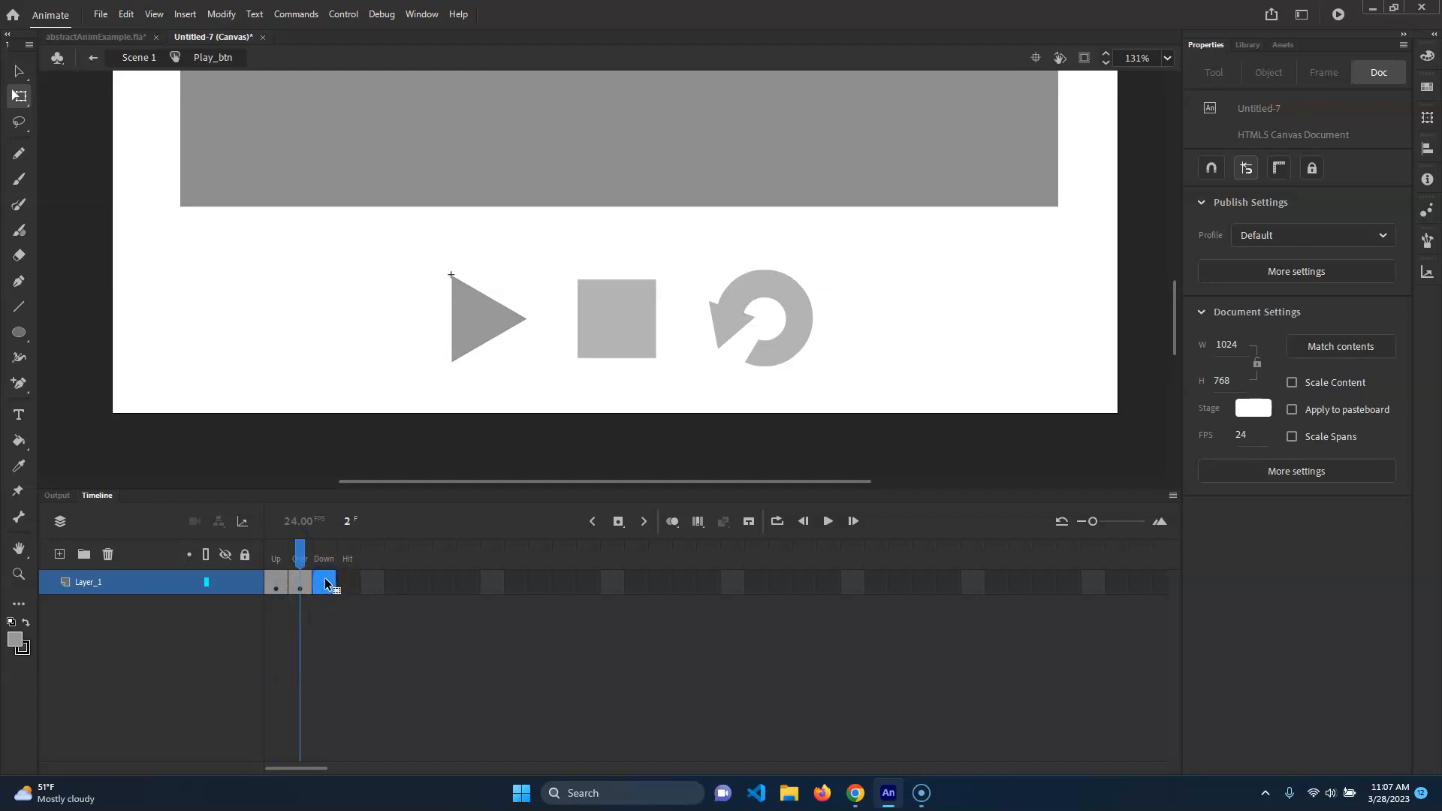
{"action": "left_click", "coordinate": [326, 584]}
{"action": "left_click", "coordinate": [483, 322]}
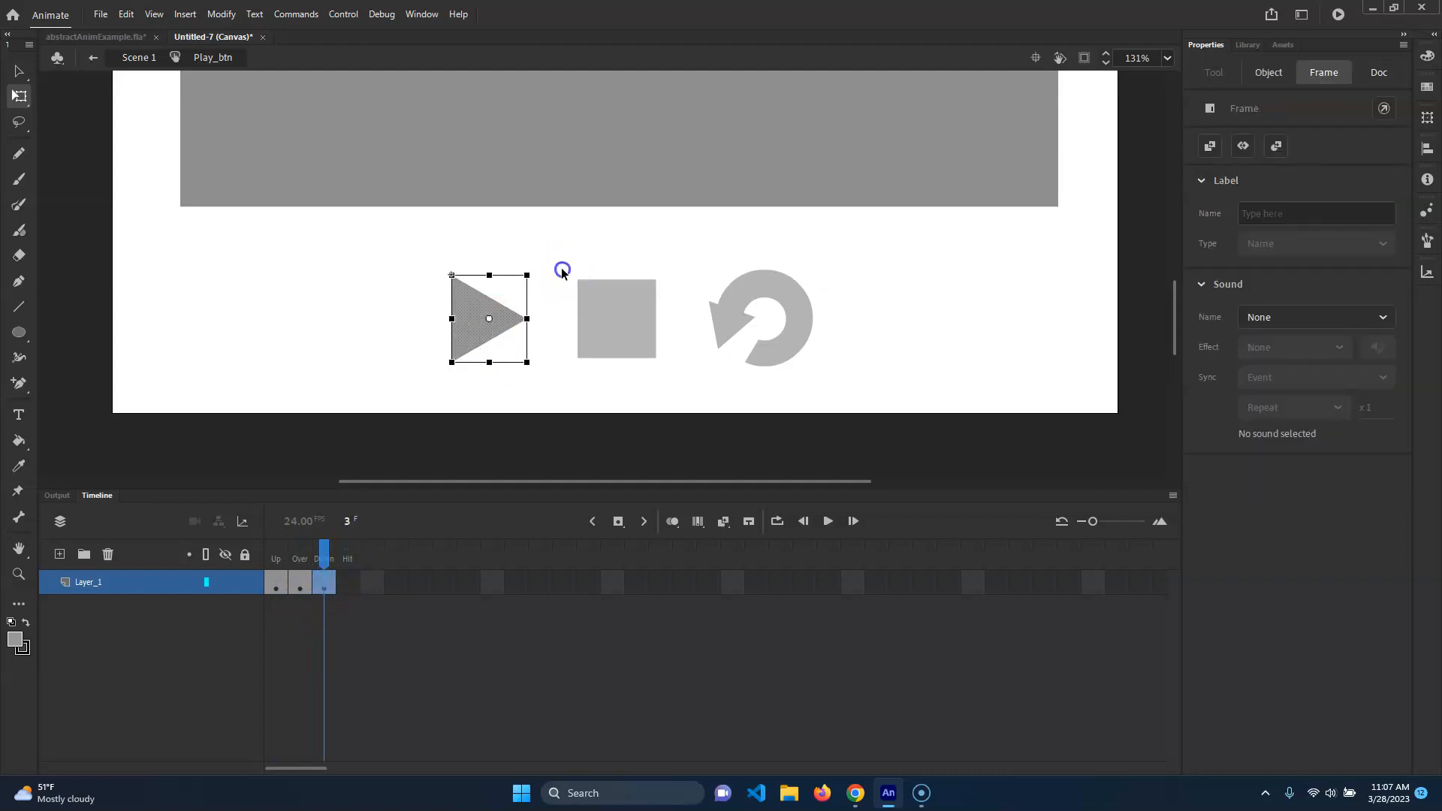
{"action": "left_click", "coordinate": [489, 322]}
{"action": "left_click", "coordinate": [1209, 323]}
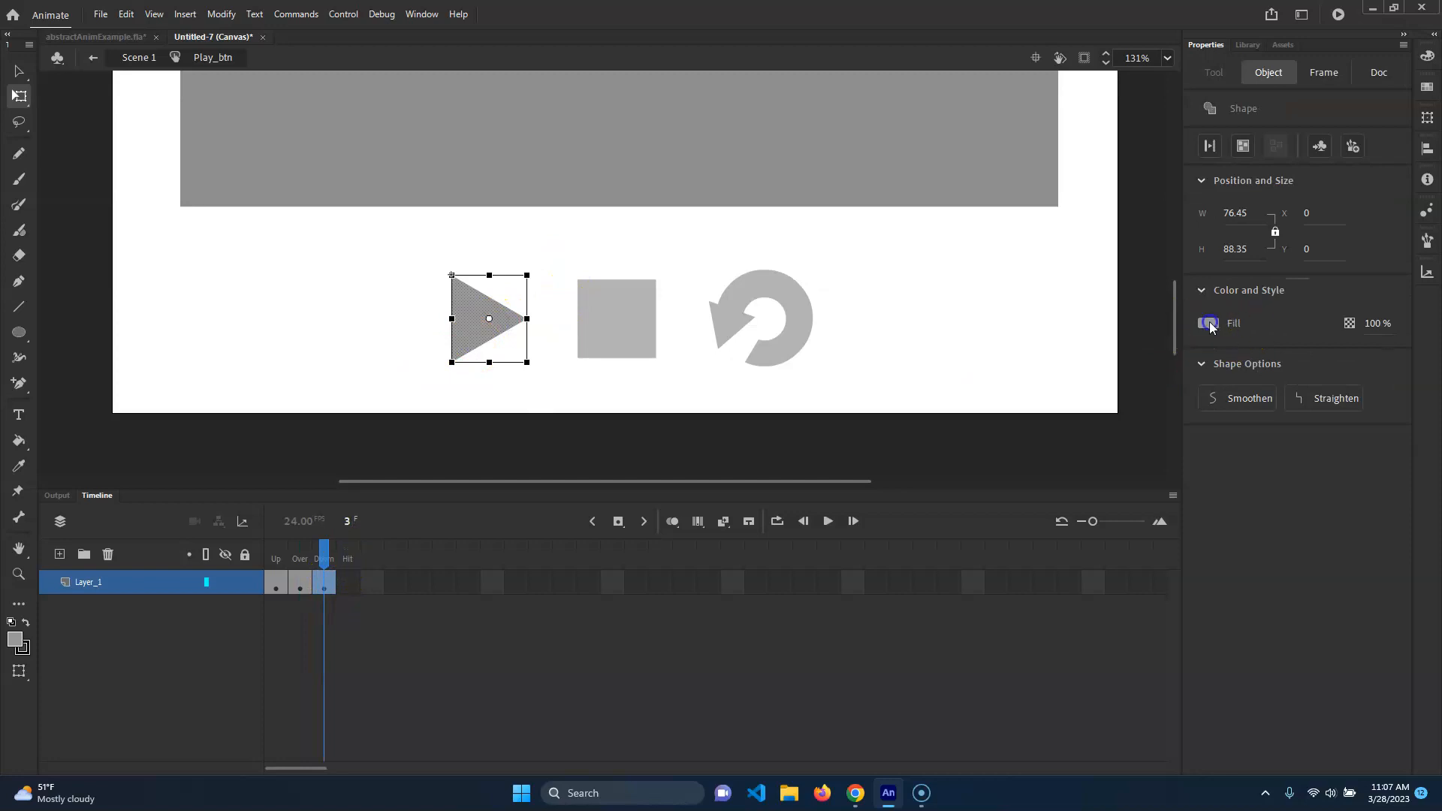
{"action": "left_click", "coordinate": [972, 382]}
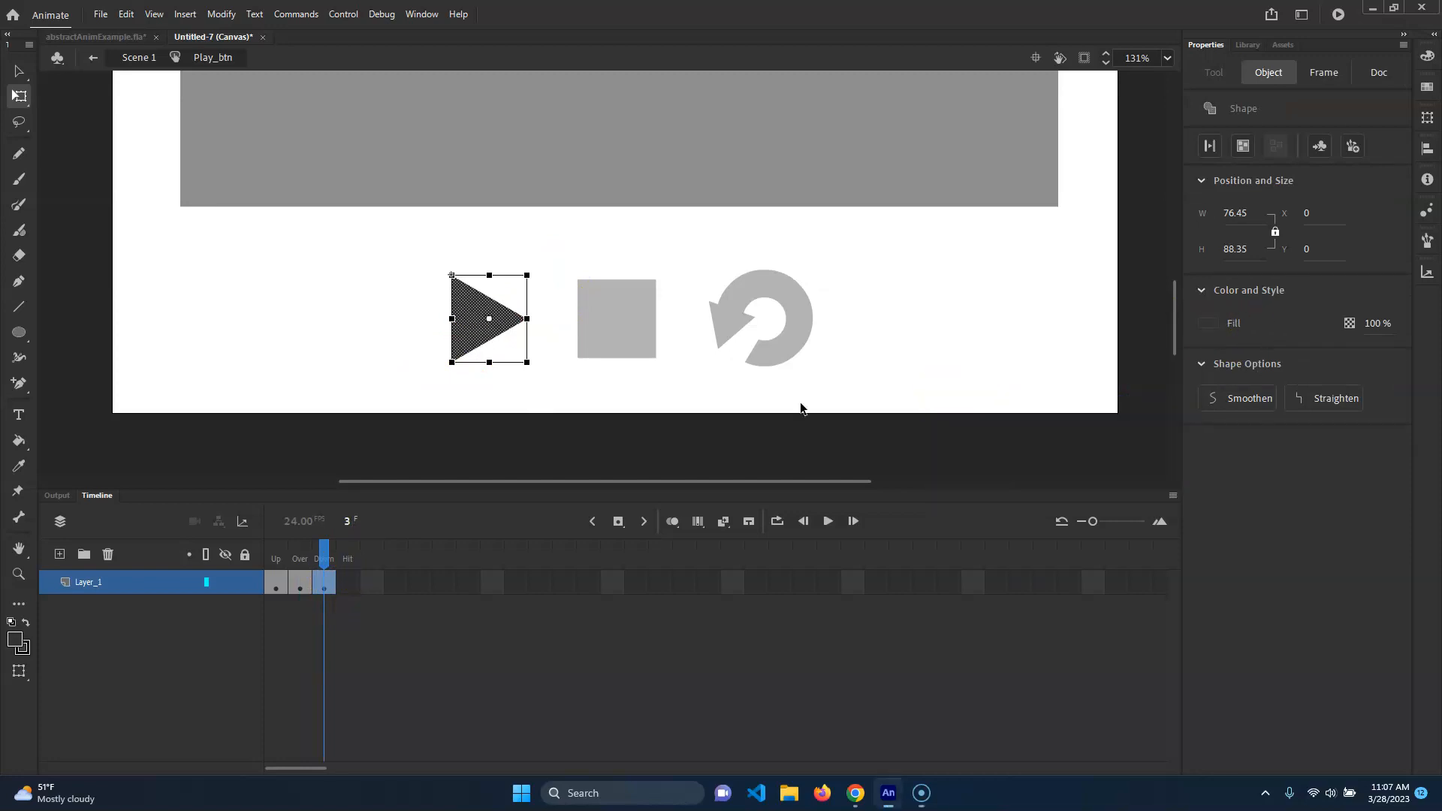
{"action": "left_click", "coordinate": [488, 460]}
{"action": "mouse_move", "coordinate": [321, 555]}
{"action": "left_mouse_down"}
{"action": "mouse_move", "coordinate": [275, 559]}
{"action": "mouse_move", "coordinate": [325, 569]}
{"action": "left_mouse_up"}
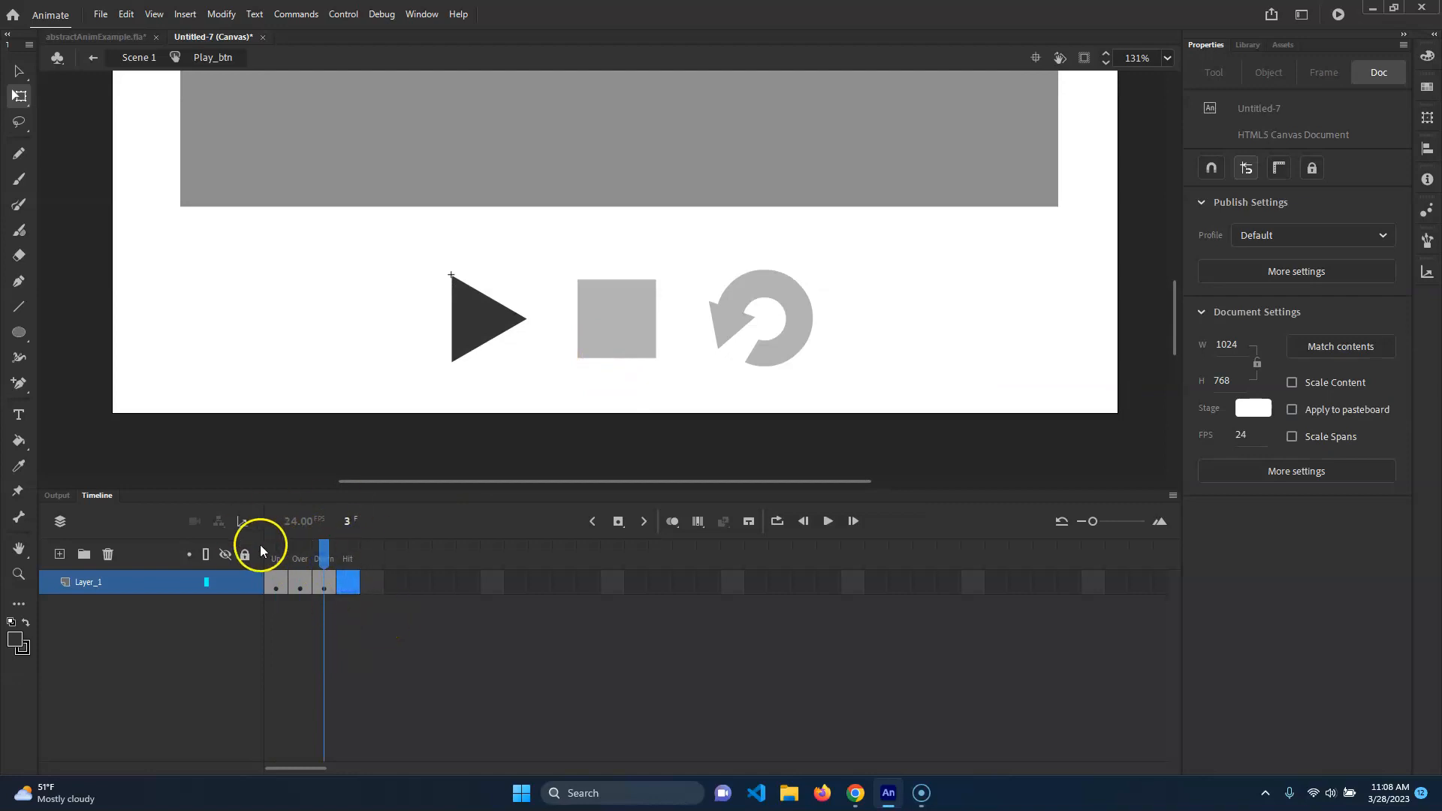
Step: Return to Scene 1 and test the movie in the browser, trying the play button's rollover and pressed states
{"action": "left_click", "coordinate": [137, 57]}
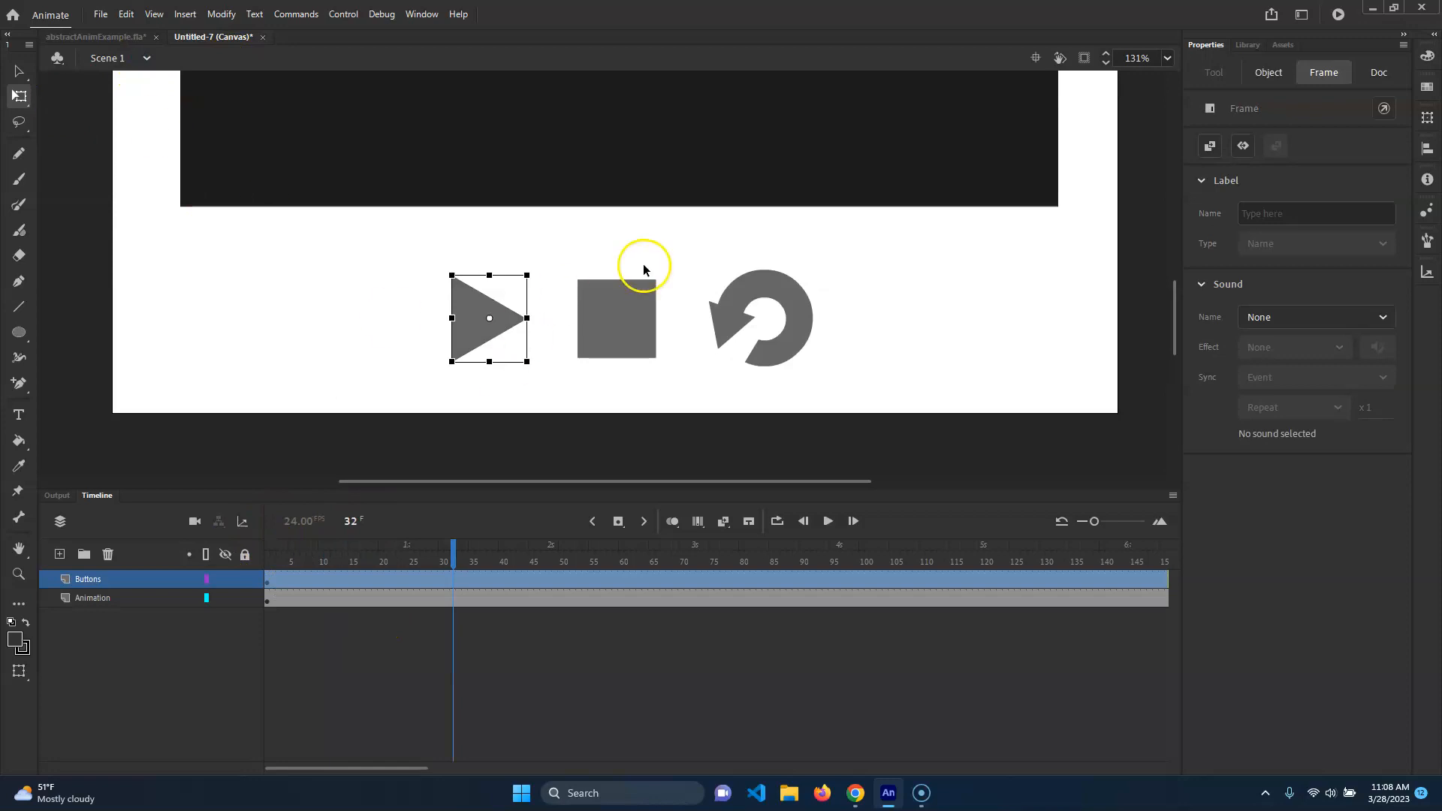
{"action": "key", "text": "ctrl+Return"}
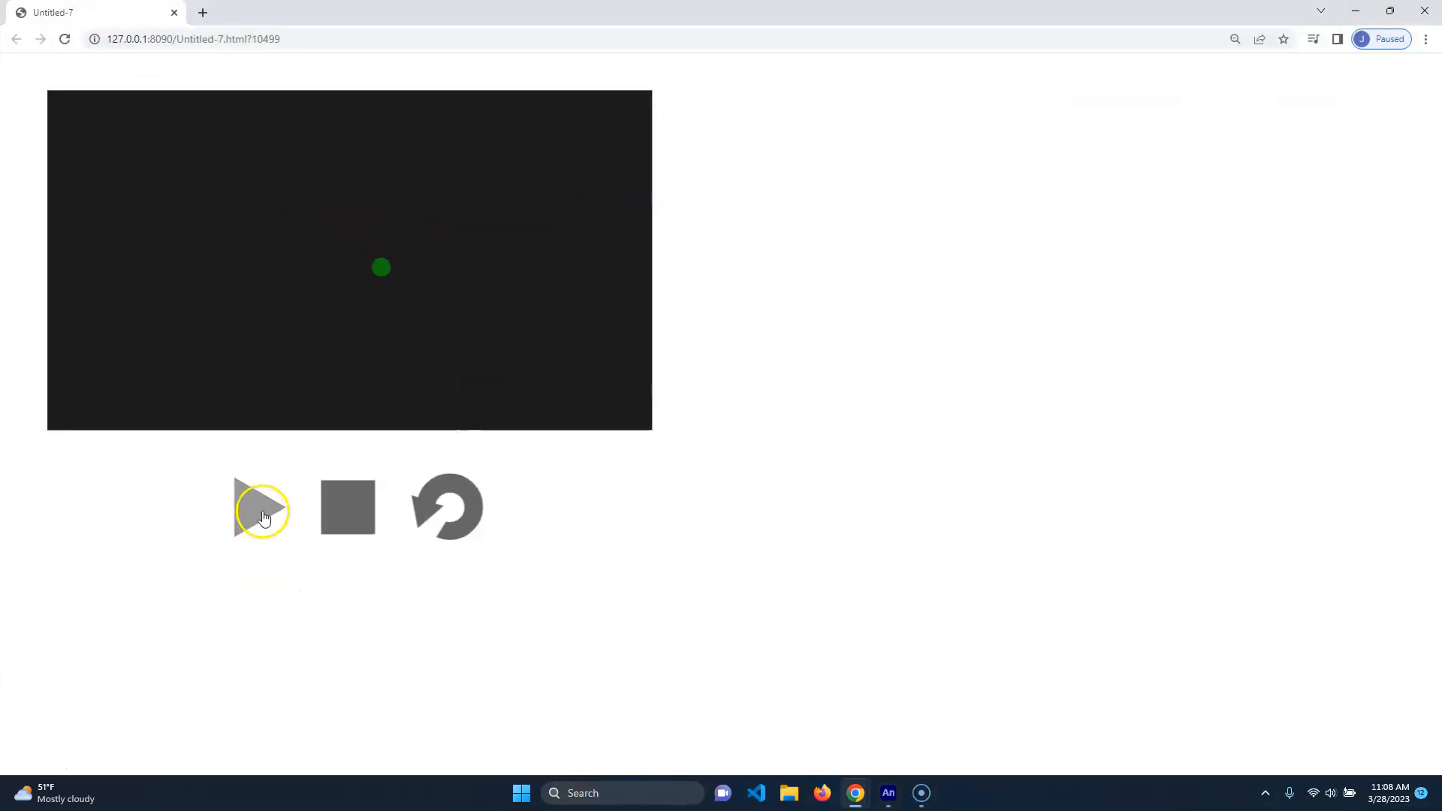
{"action": "left_click", "coordinate": [242, 522]}
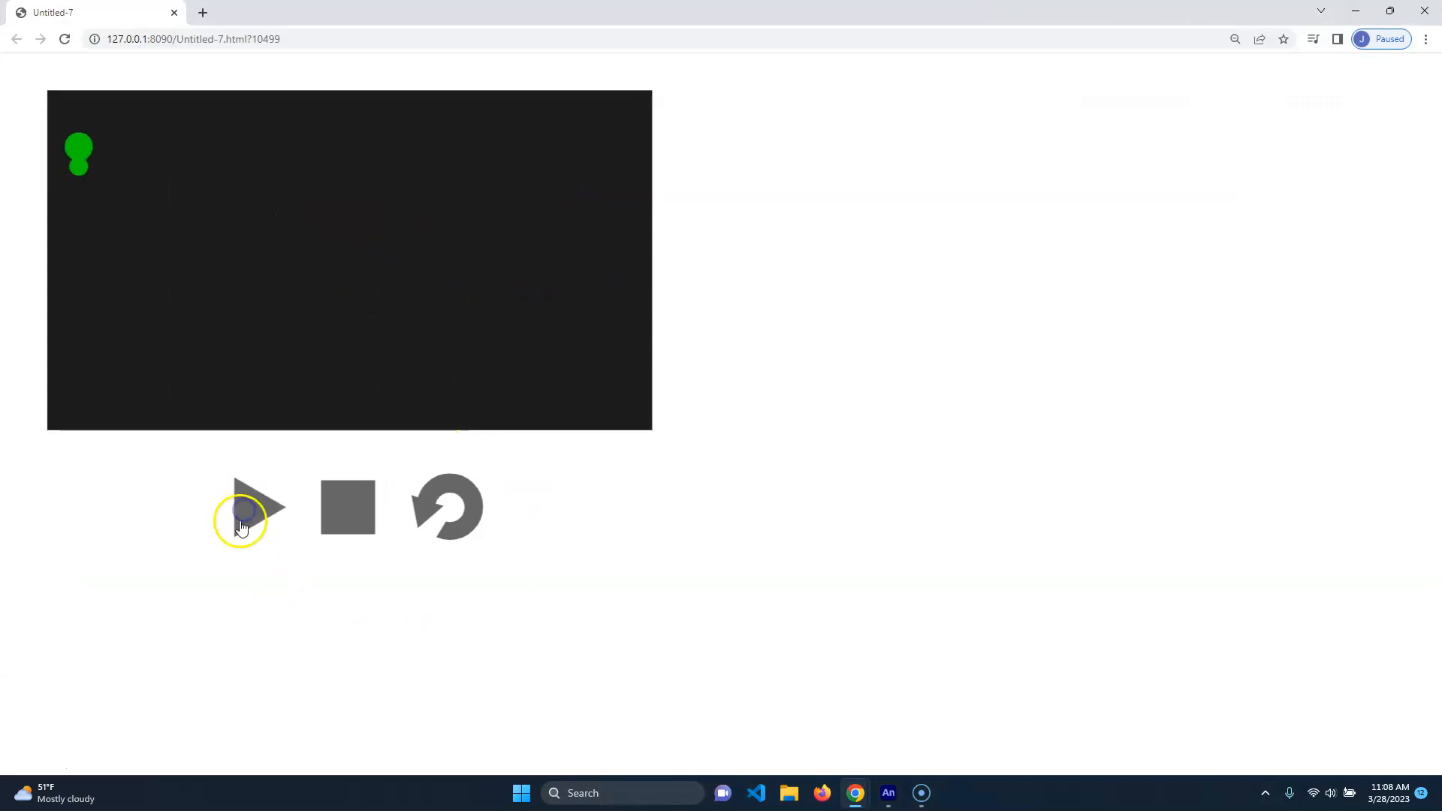
Step: Try the play button's pressed state in the browser preview, then close the preview
{"action": "left_click", "coordinate": [248, 507]}
{"action": "left_click", "coordinate": [245, 496]}
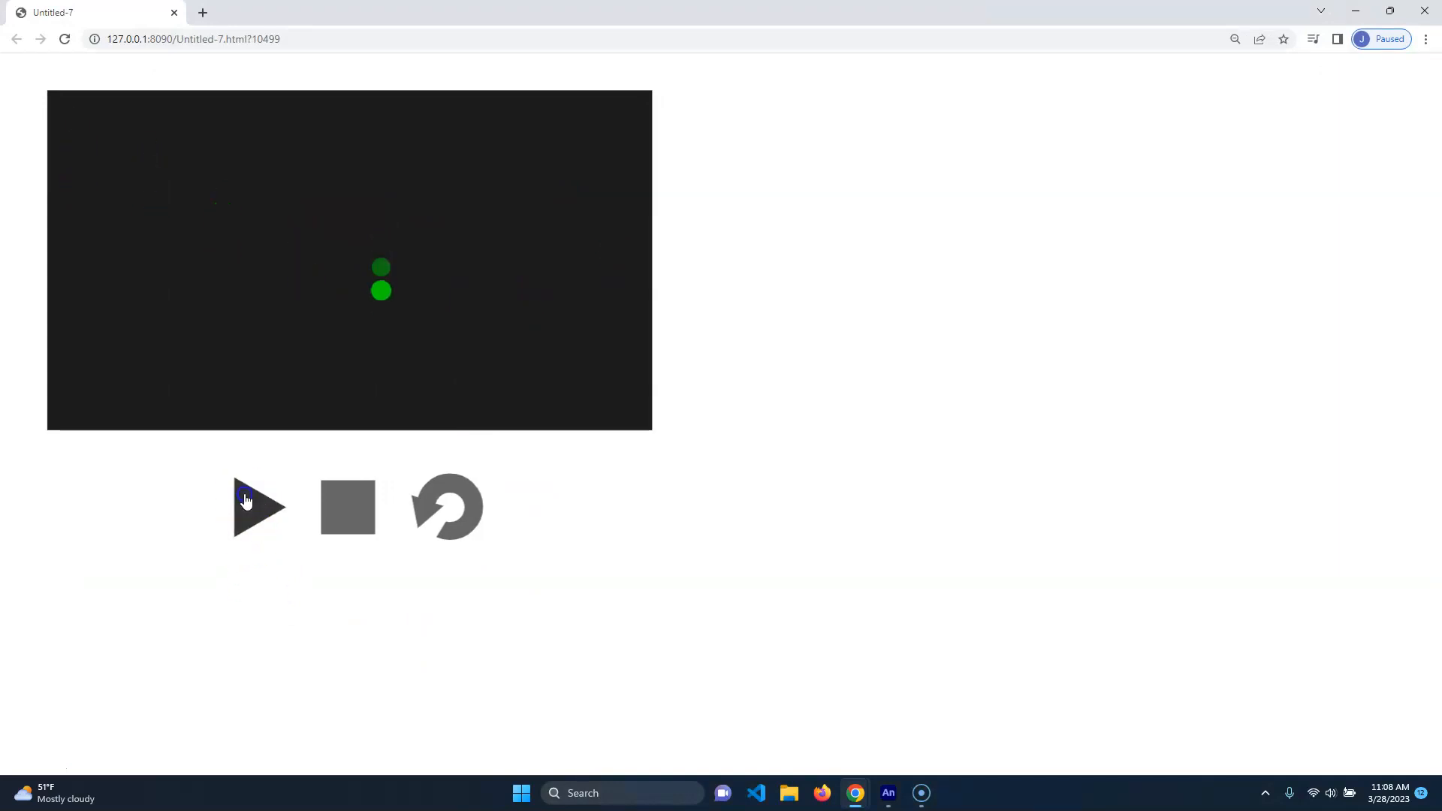
{"action": "left_click", "coordinate": [1424, 10]}
Step: Open the Stop_btn symbol for editing, show its timeline and select the square
{"action": "double_click", "coordinate": [597, 324]}
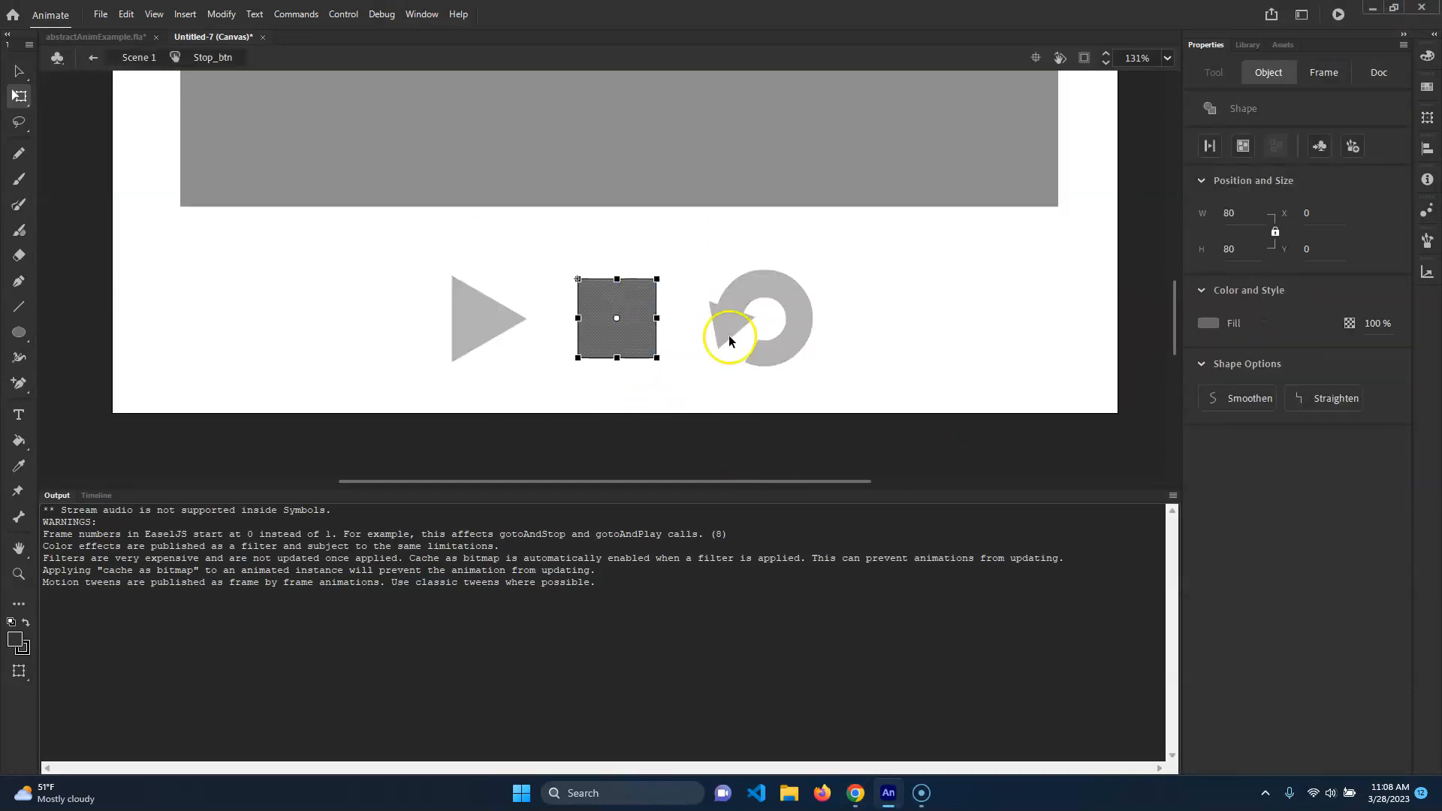
{"action": "left_click", "coordinate": [107, 497]}
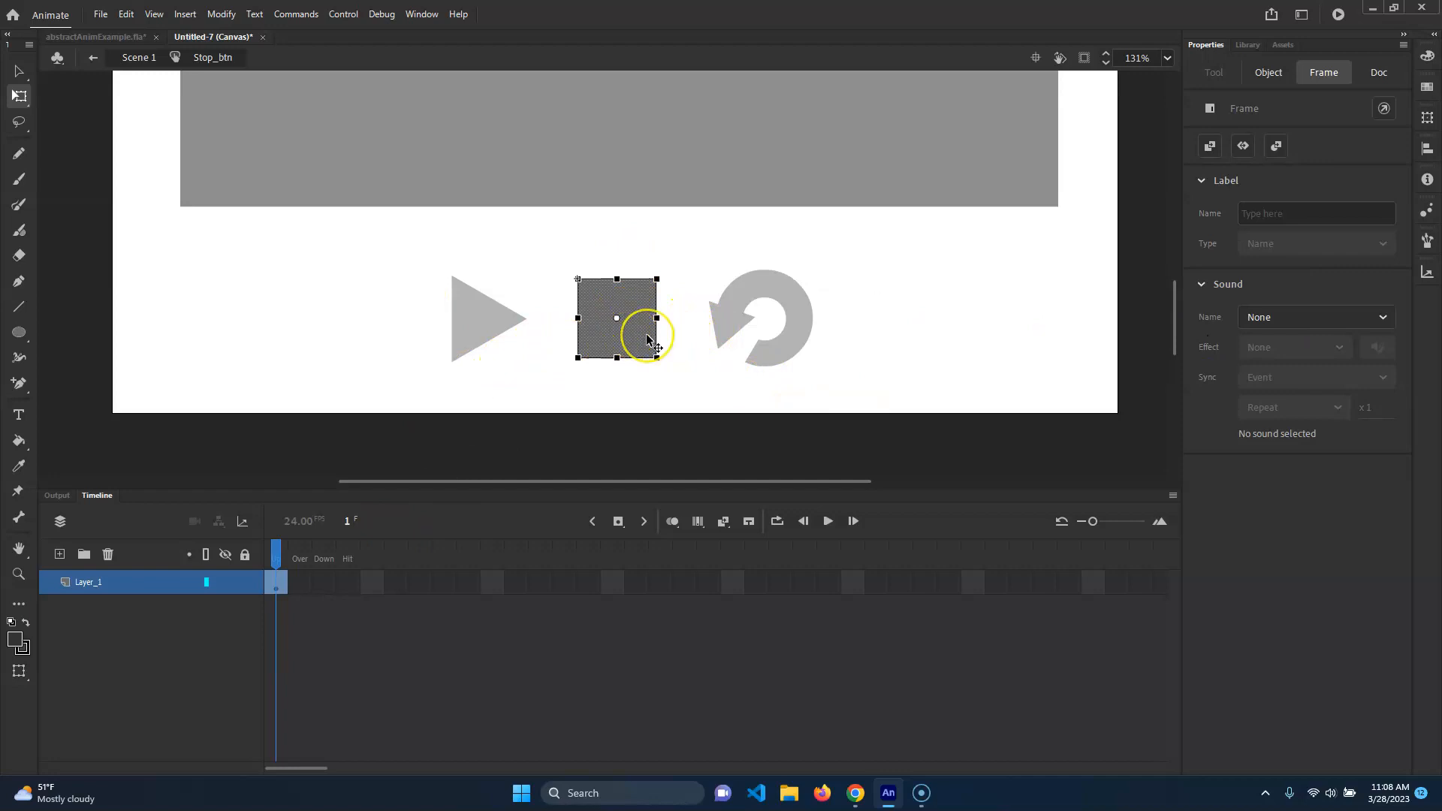
{"action": "key", "text": "ctrl+equal"}
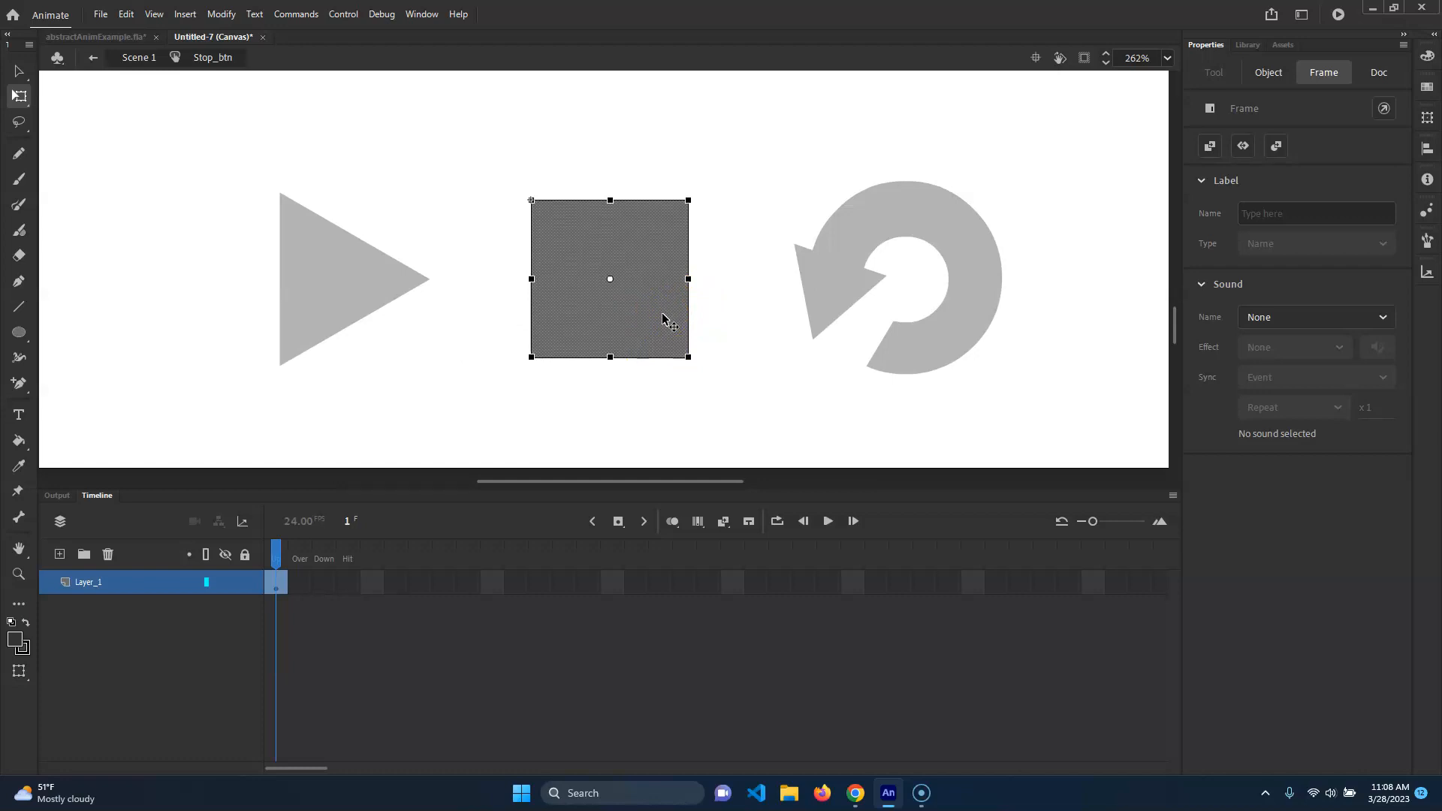
{"action": "left_click", "coordinate": [663, 319]}
{"action": "left_click", "coordinate": [666, 377]}
{"action": "left_click", "coordinate": [615, 300]}
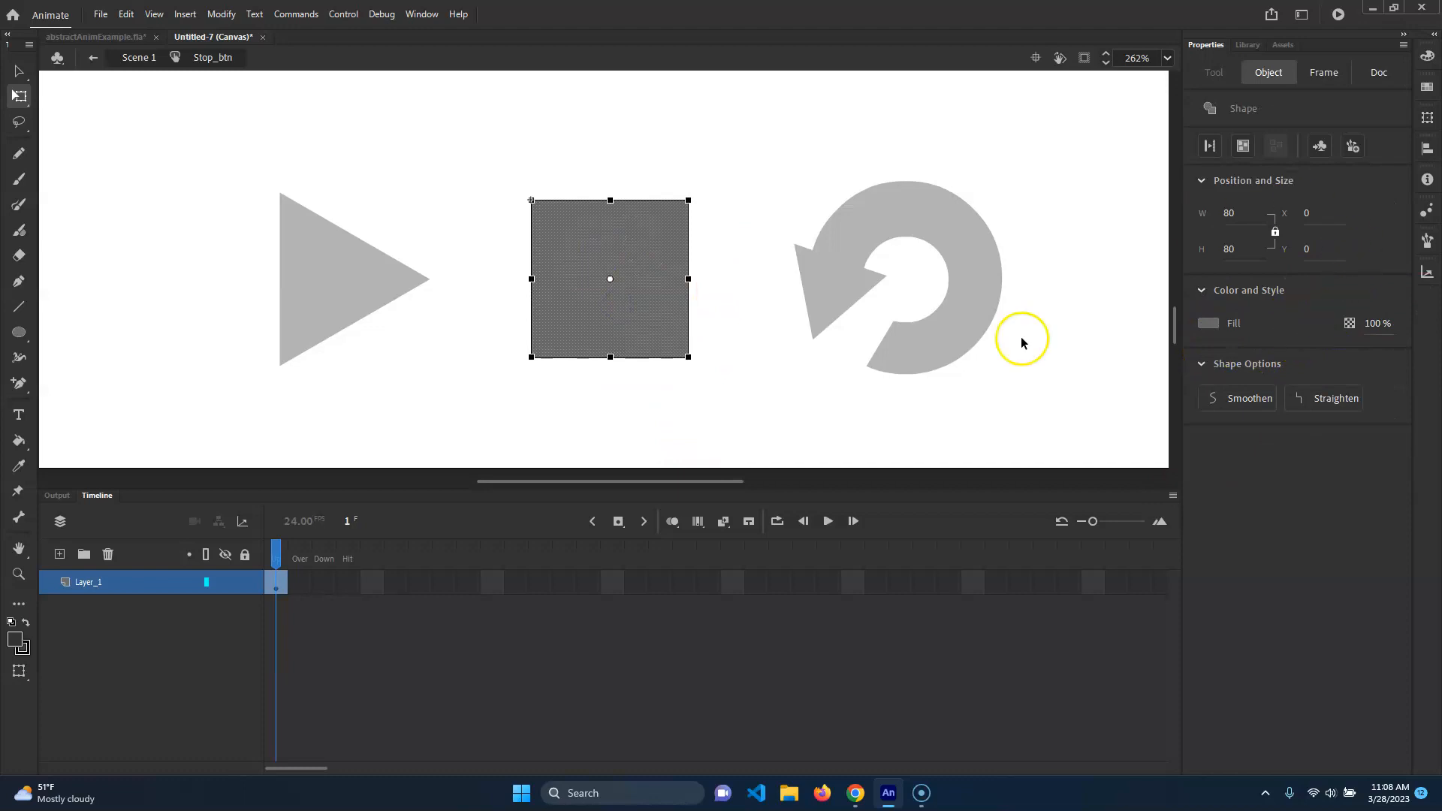
Step: Add a black outline to the stop square in the Up state with the Ink Bottle tool
{"action": "left_click", "coordinate": [19, 441]}
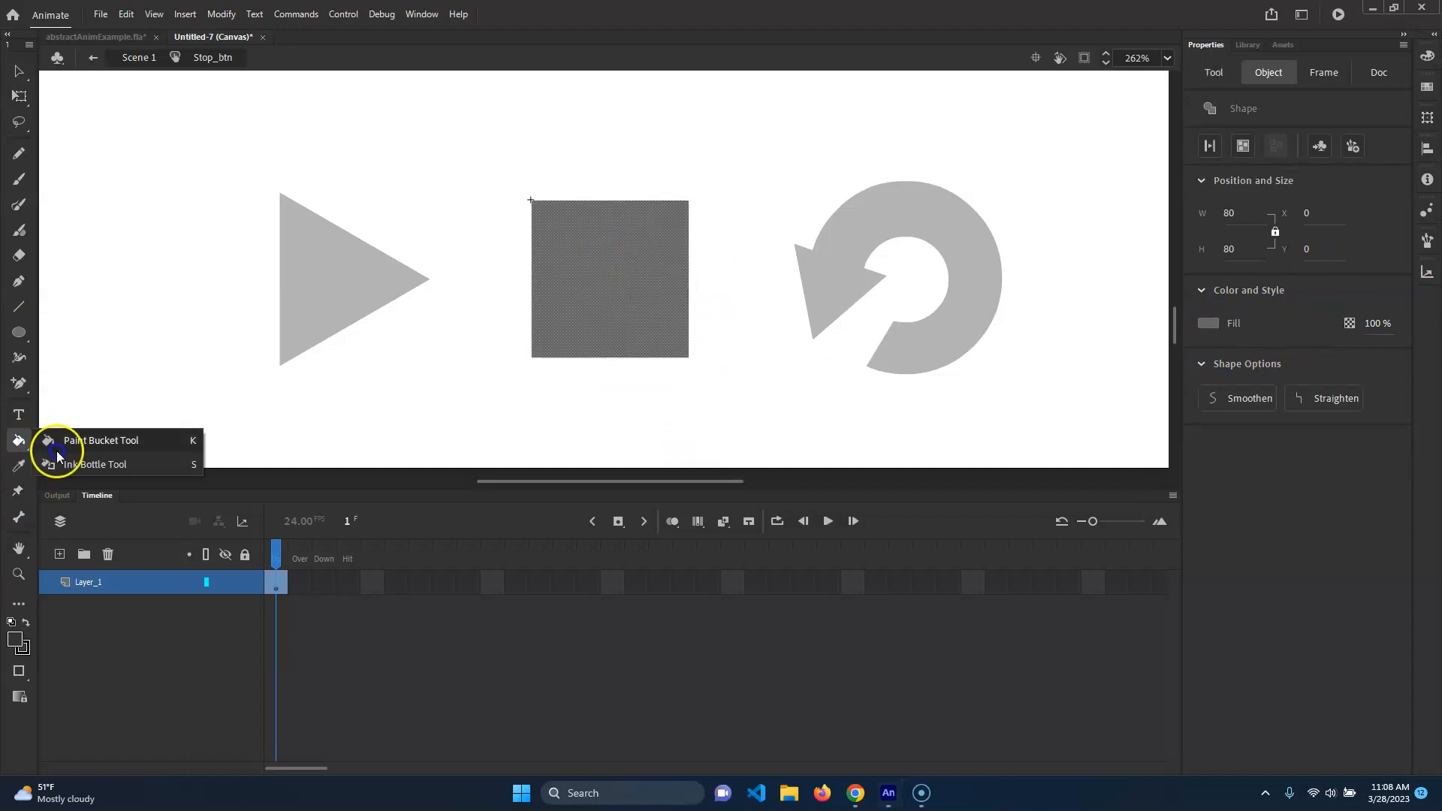
{"action": "left_click", "coordinate": [87, 466]}
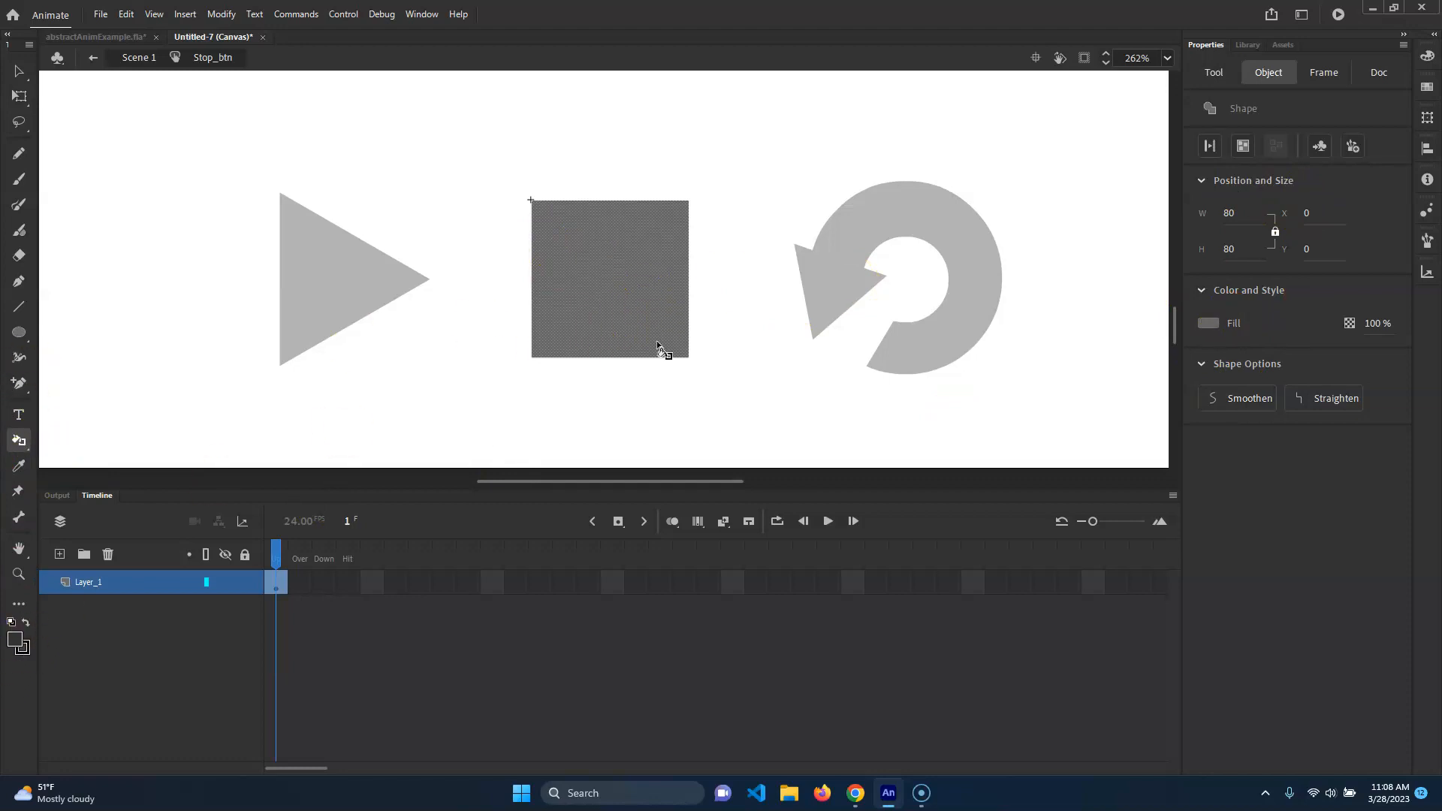
{"action": "left_click", "coordinate": [20, 70]}
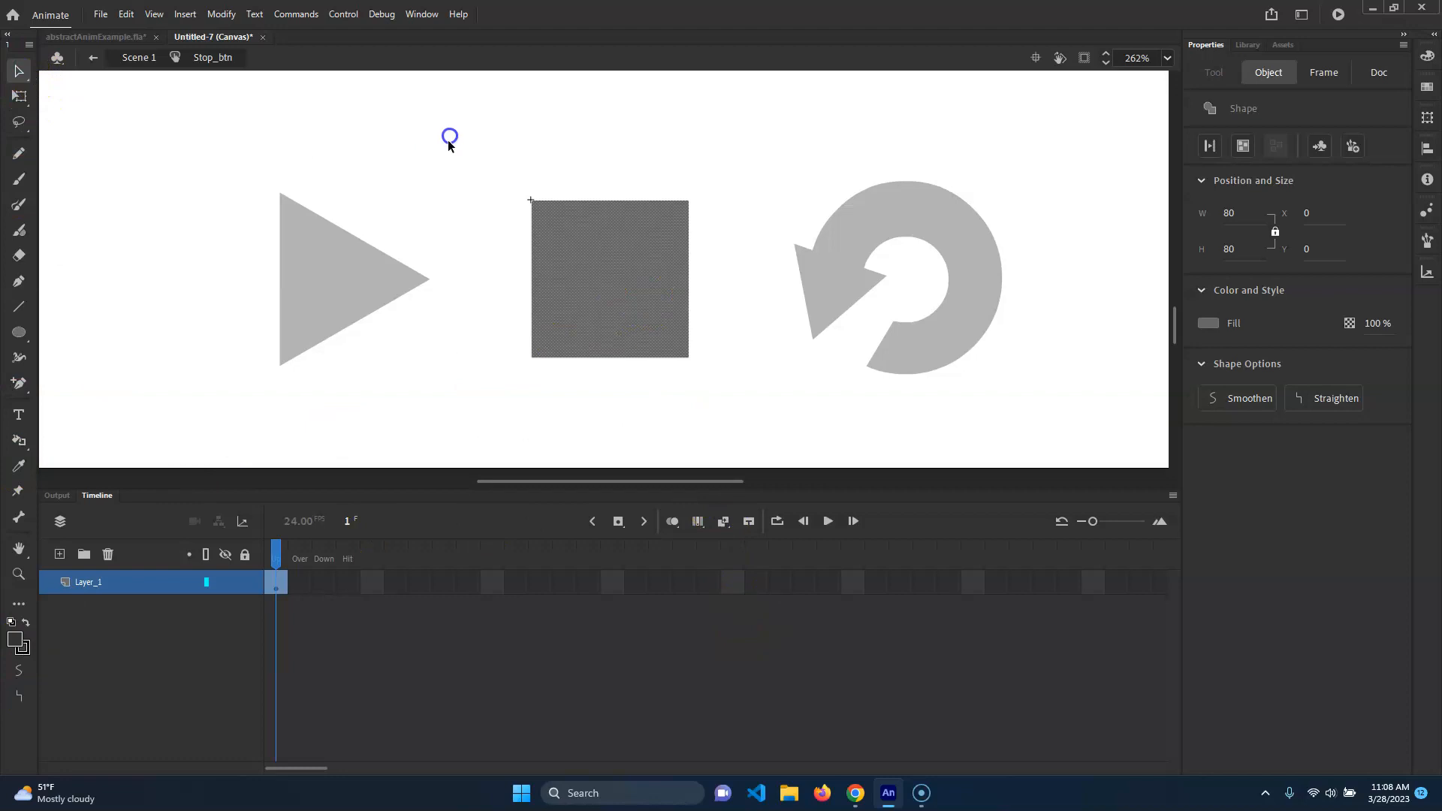
{"action": "left_click", "coordinate": [412, 193]}
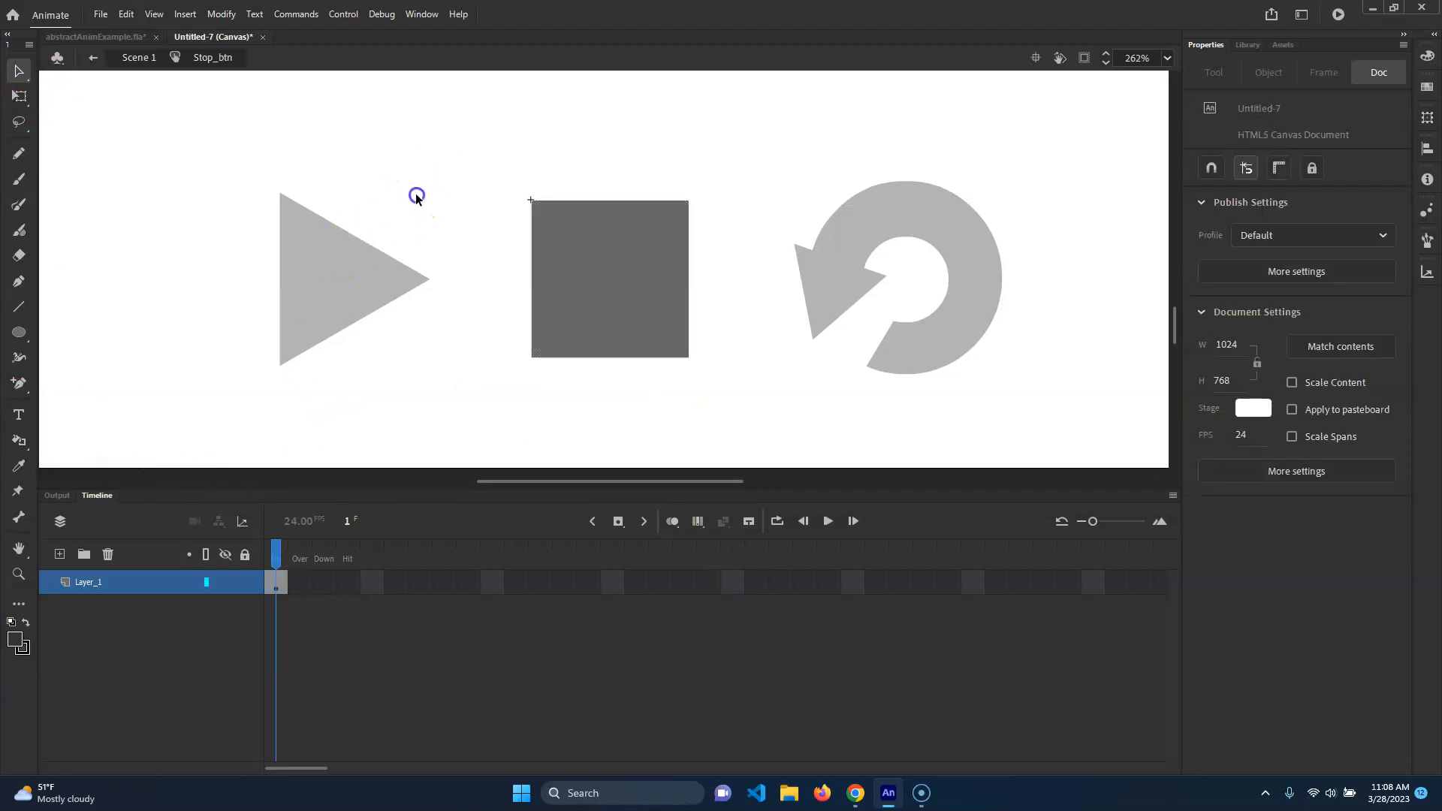
{"action": "left_click", "coordinate": [19, 441]}
{"action": "left_click", "coordinate": [631, 228]}
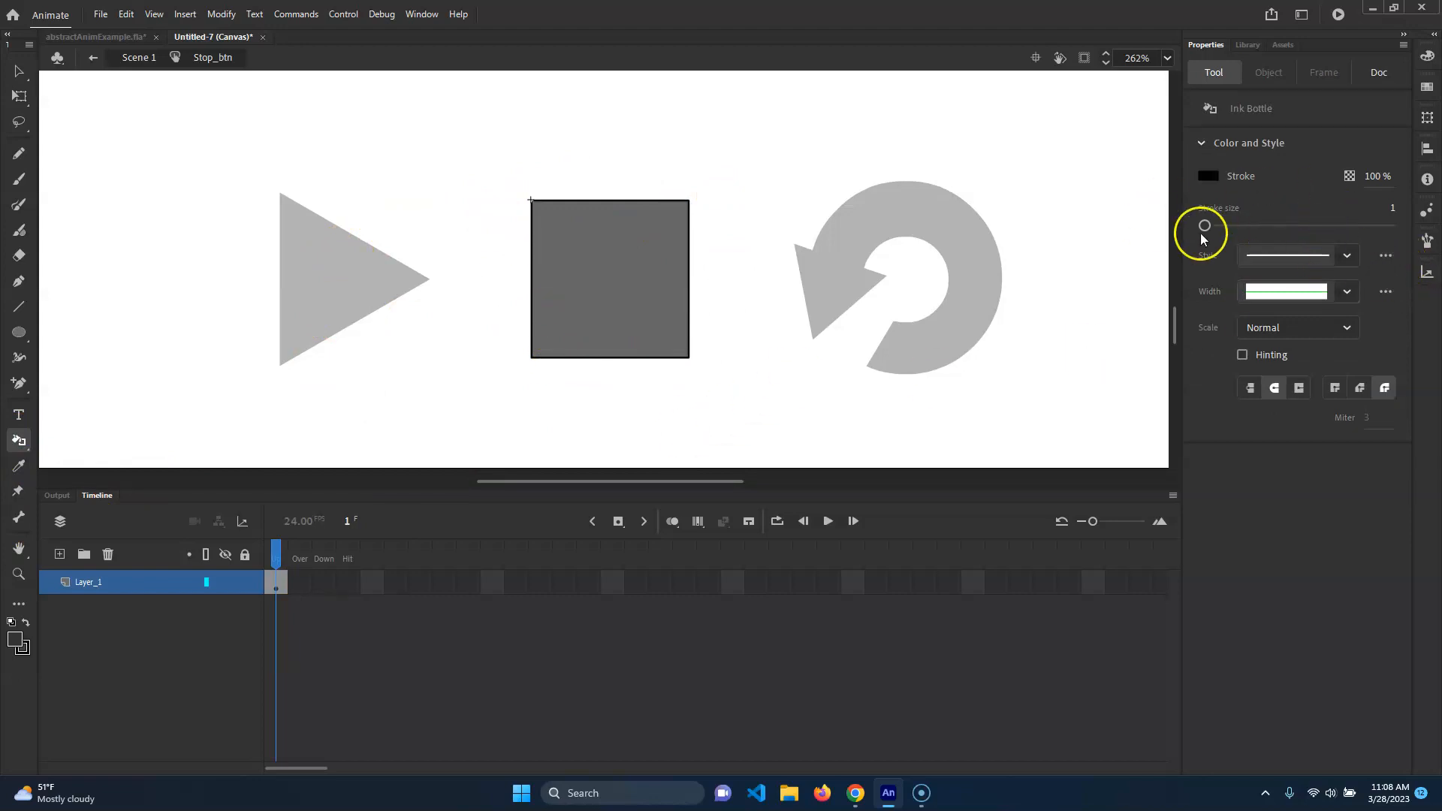
Step: Set the stroke size of the stop square's outline to 2
{"action": "left_click", "coordinate": [1402, 212]}
{"action": "left_click", "coordinate": [21, 69]}
{"action": "left_click_drag", "start_coordinate": [467, 132], "coordinate": [762, 430]}
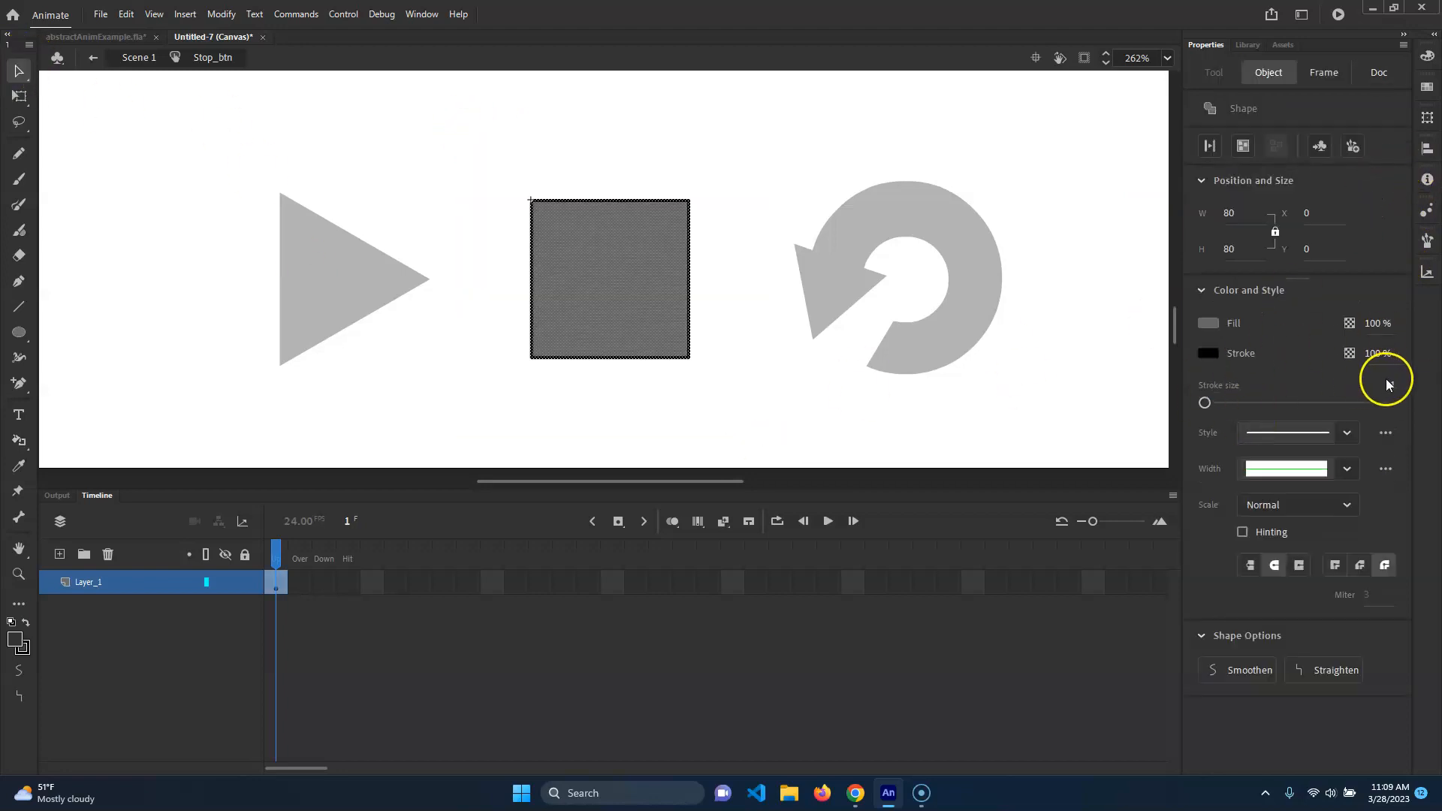
{"action": "type", "text": "2"}
{"action": "key", "text": "Return"}
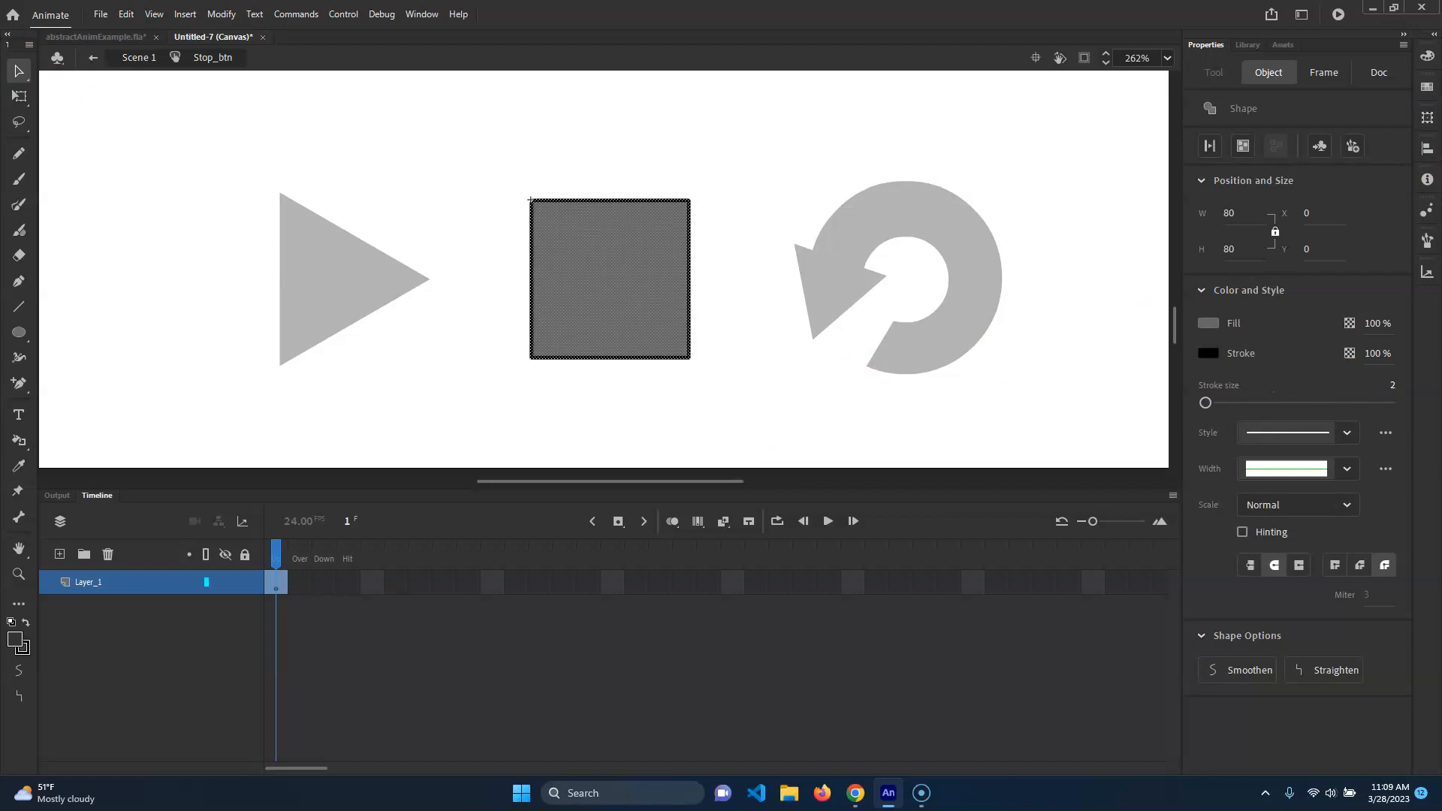
{"action": "left_click", "coordinate": [931, 249]}
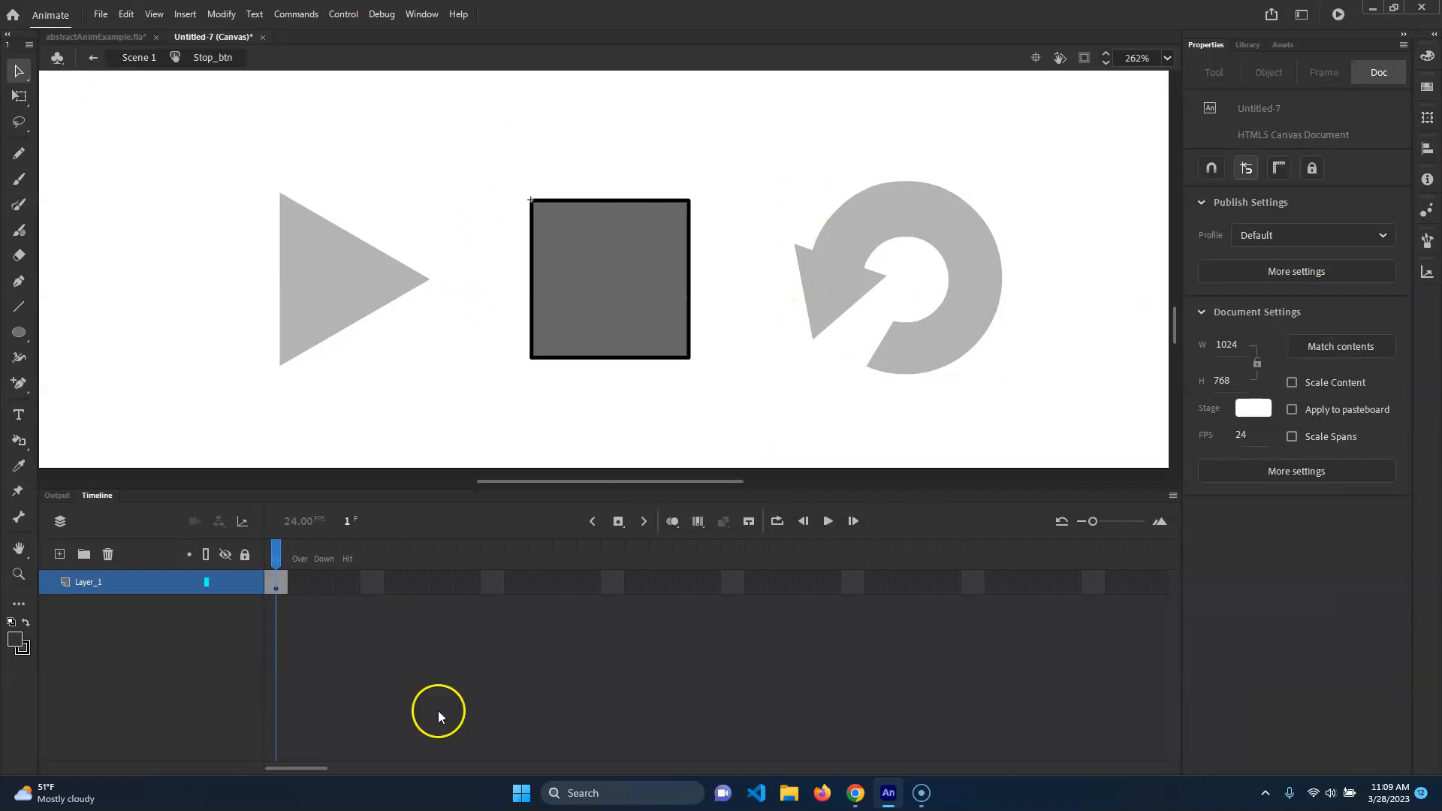
Step: Insert a keyframe in the Over state of Stop_btn
{"action": "left_click_drag", "start_coordinate": [434, 436], "coordinate": [736, 132]}
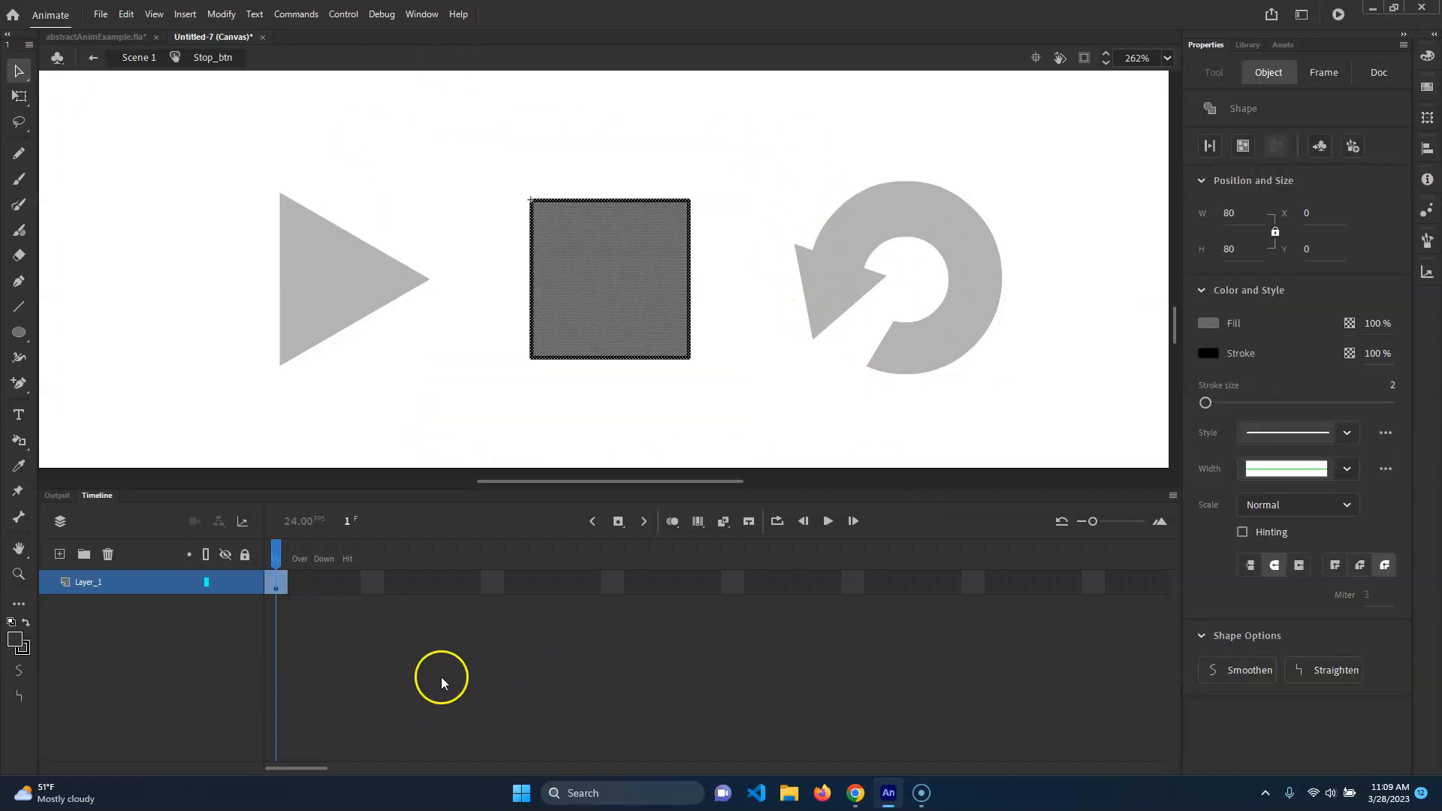
{"action": "left_click", "coordinate": [306, 586]}
{"action": "key", "text": "F6"}
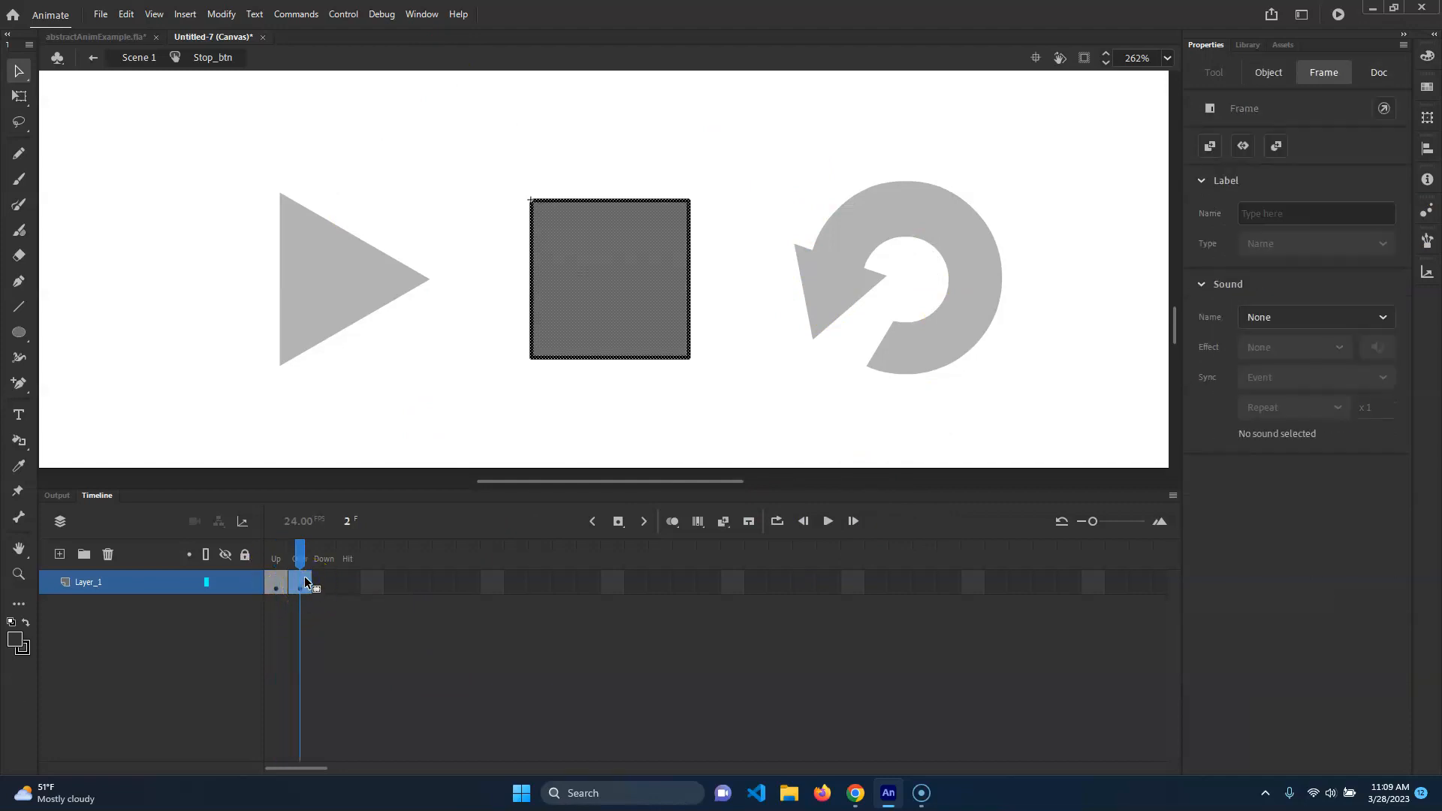
{"action": "left_click", "coordinate": [772, 344]}
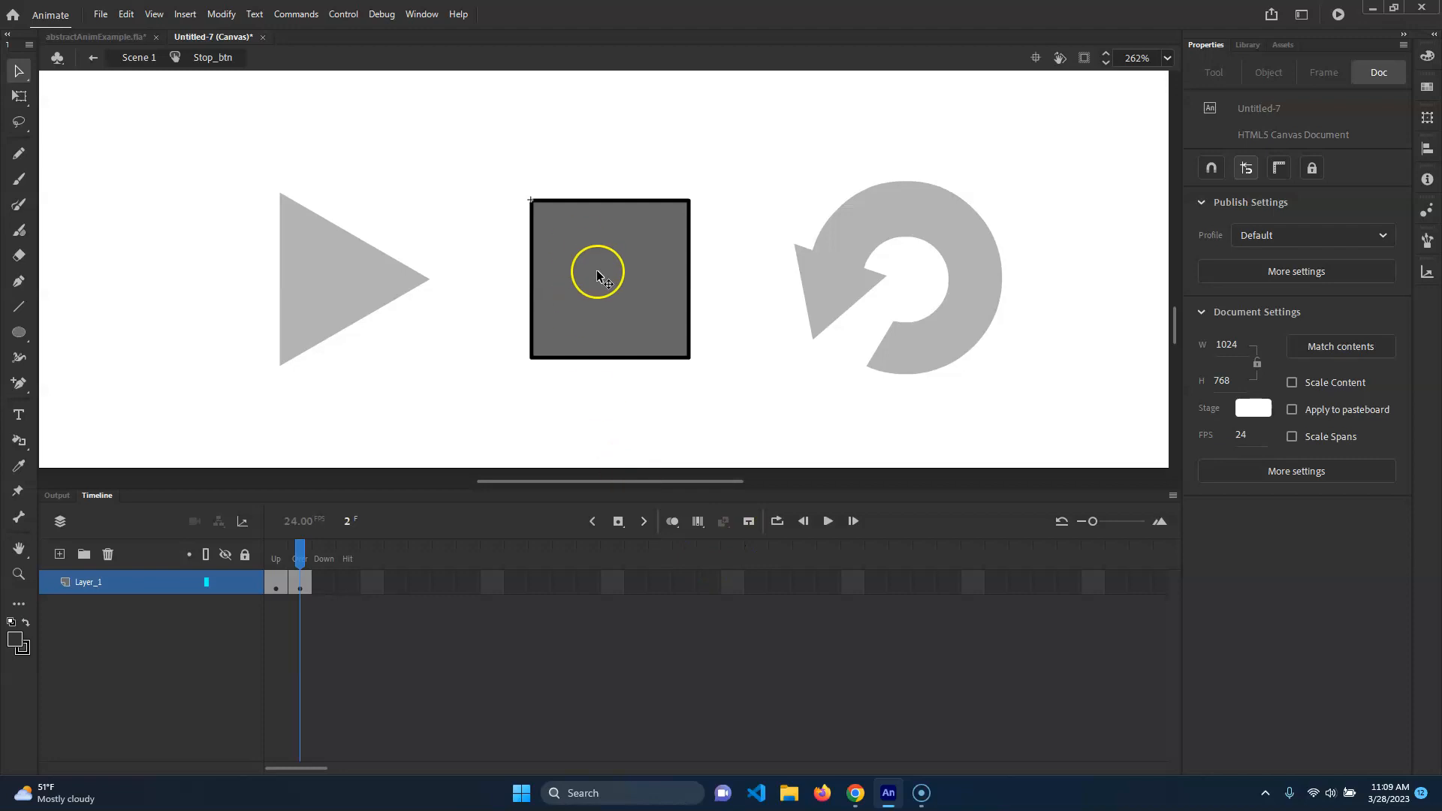
Step: Nudge the whole Over-state square, including its outline, up and left to X -1.2 and Y -1.2
{"action": "left_click", "coordinate": [607, 338]}
{"action": "mouse_move", "coordinate": [756, 91]}
{"action": "left_mouse_down"}
{"action": "mouse_move", "coordinate": [482, 353]}
{"action": "mouse_move", "coordinate": [460, 406]}
{"action": "left_mouse_up"}
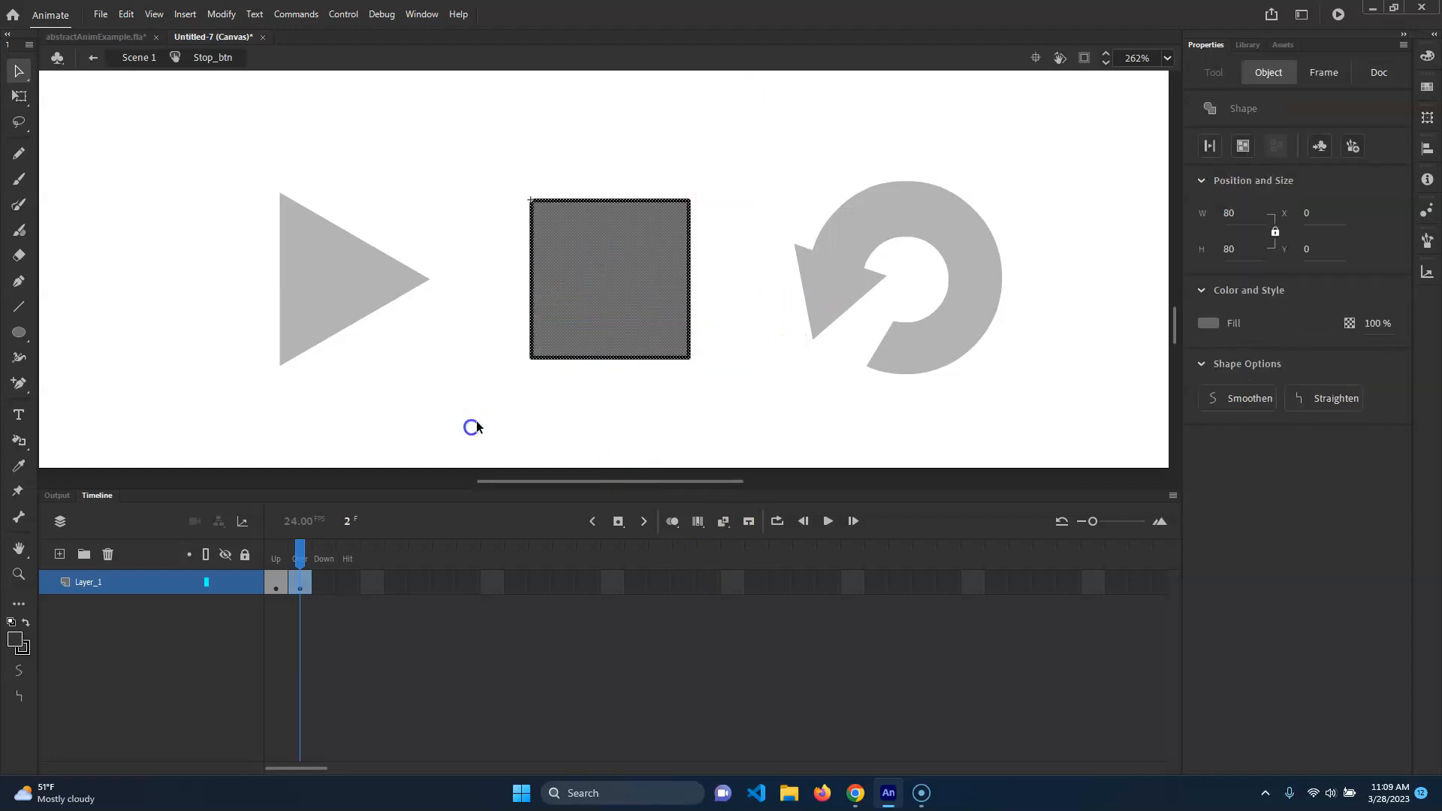
{"action": "key", "text": "Up"}
{"action": "key", "text": "Up"}
{"action": "key", "text": "Up"}
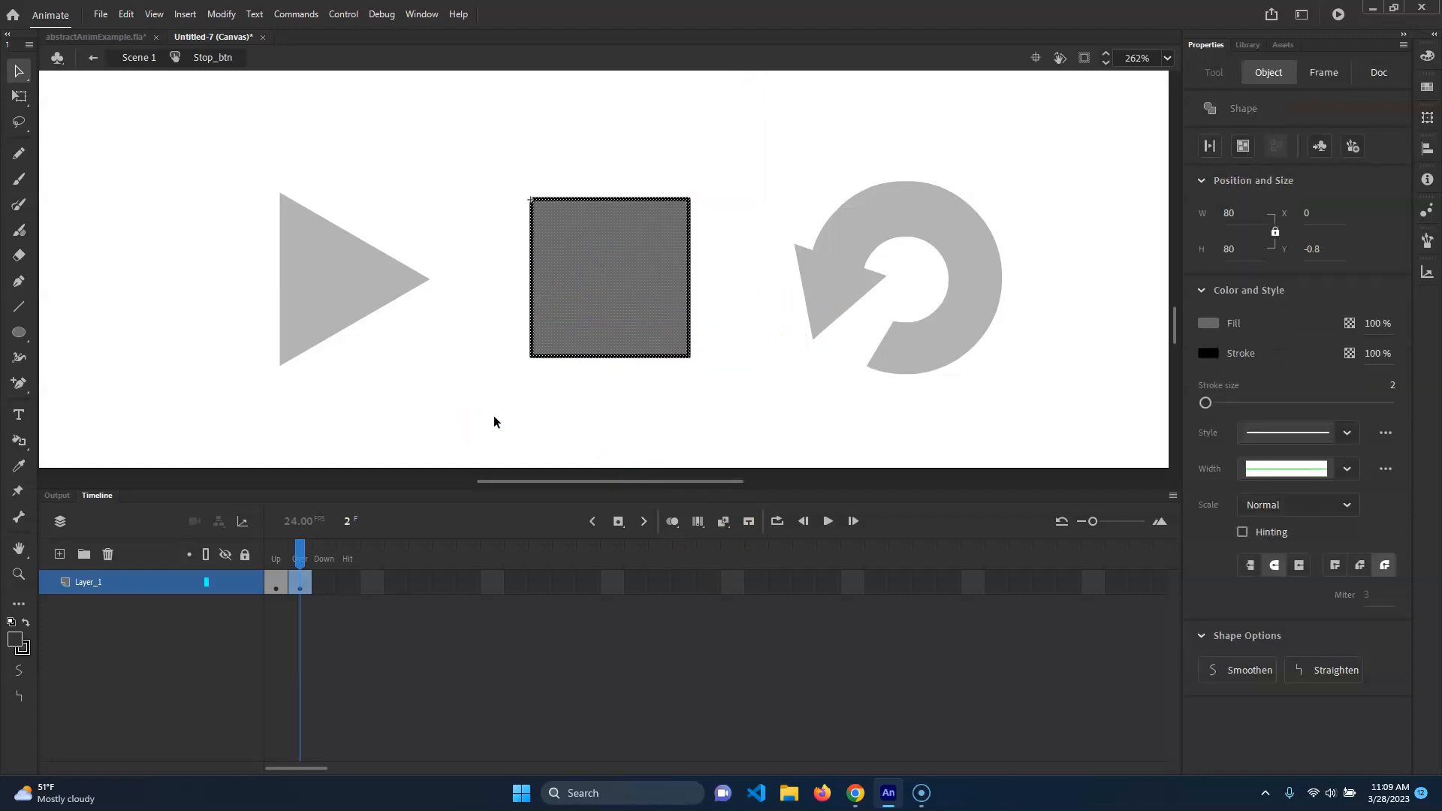
{"action": "key", "text": "Left"}
{"action": "key", "text": "Left"}
{"action": "key", "text": "Left"}
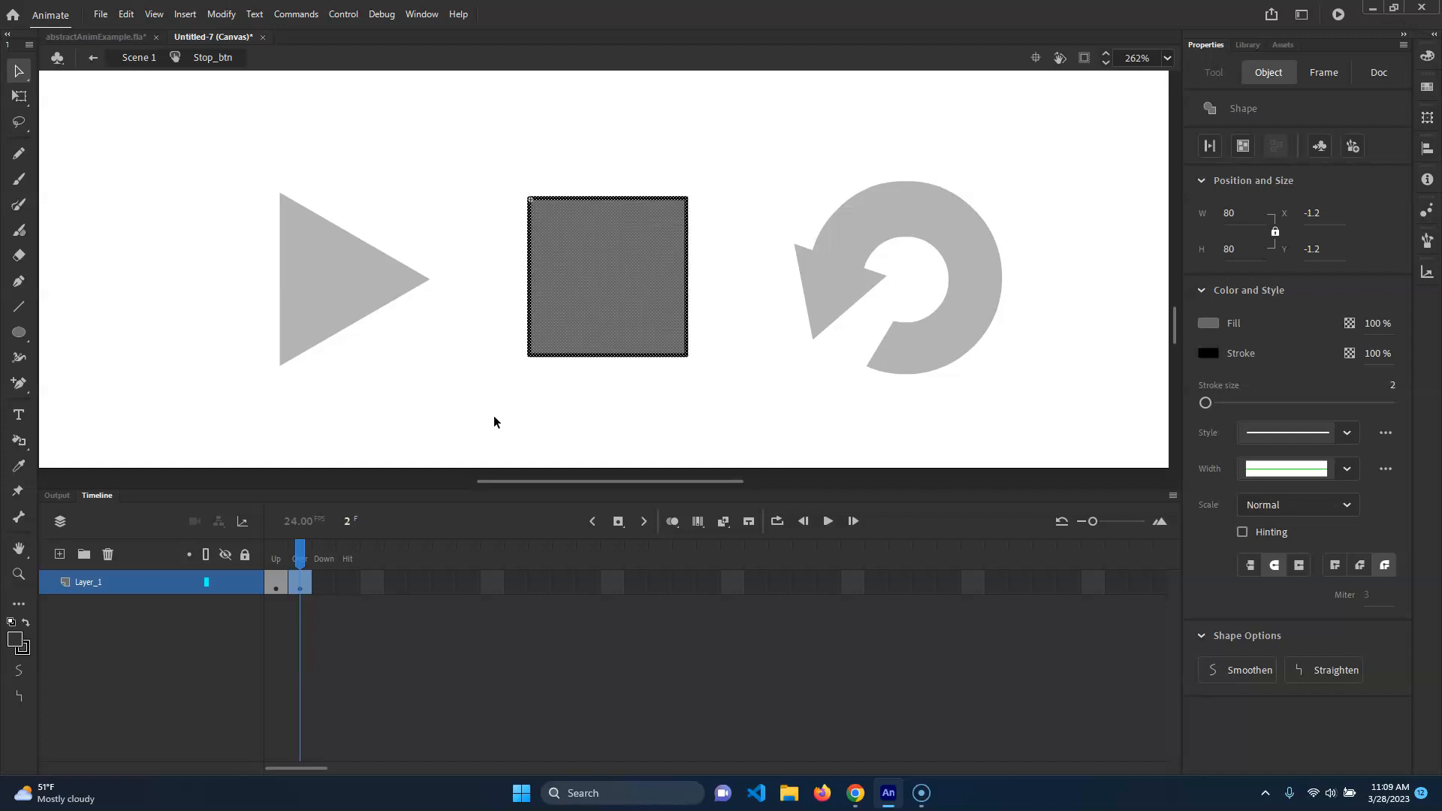
{"action": "mouse_move", "coordinate": [300, 556]}
{"action": "left_mouse_down"}
{"action": "mouse_move", "coordinate": [275, 552]}
{"action": "mouse_move", "coordinate": [311, 548]}
{"action": "mouse_move", "coordinate": [276, 552]}
{"action": "mouse_move", "coordinate": [308, 541]}
{"action": "left_mouse_up"}
{"action": "left_click", "coordinate": [782, 424]}
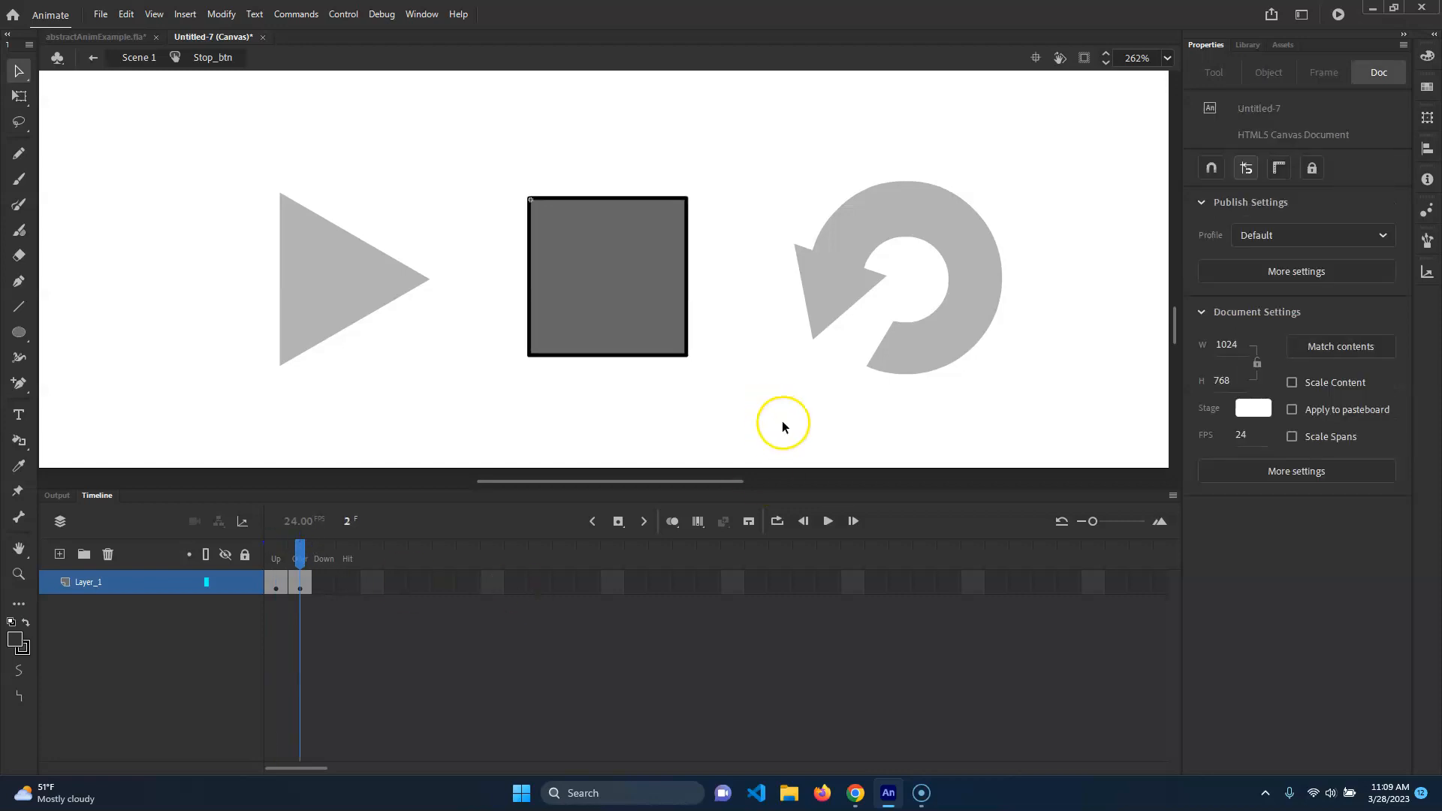
Step: Change the outline of the Over-state square to a light gray swatch
{"action": "left_click", "coordinate": [599, 304]}
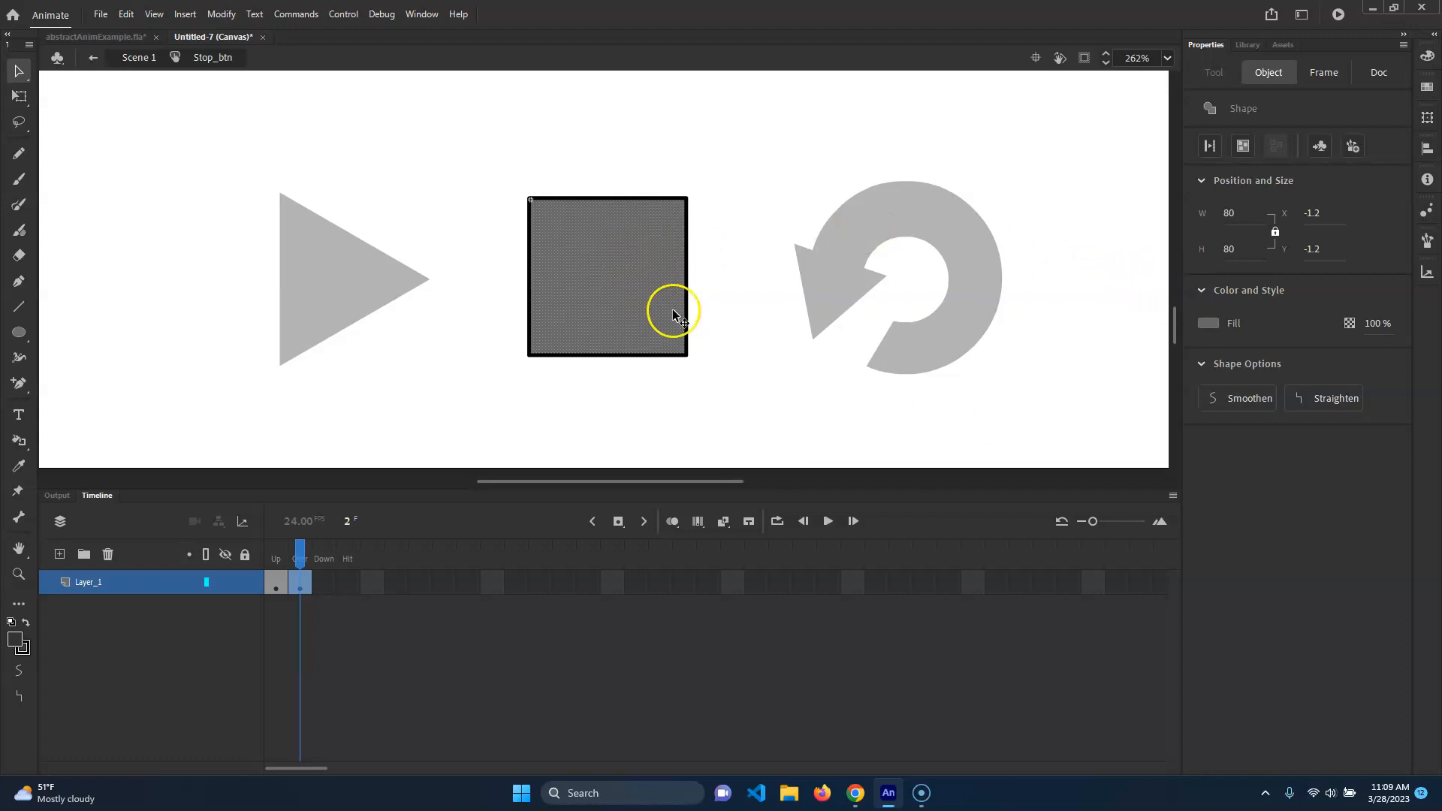
{"action": "left_click", "coordinate": [675, 368]}
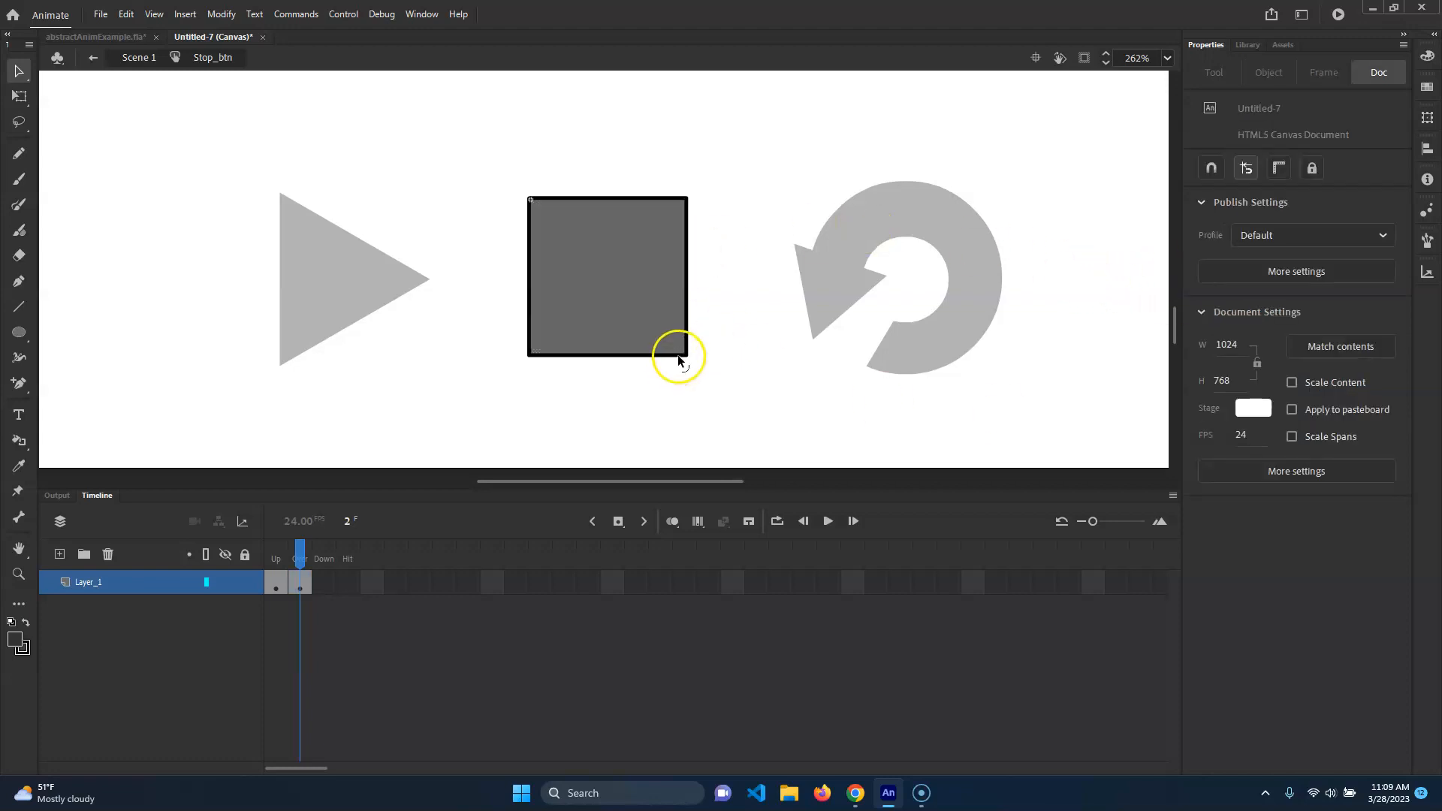
{"action": "double_click", "coordinate": [677, 354]}
{"action": "left_click", "coordinate": [1204, 324]}
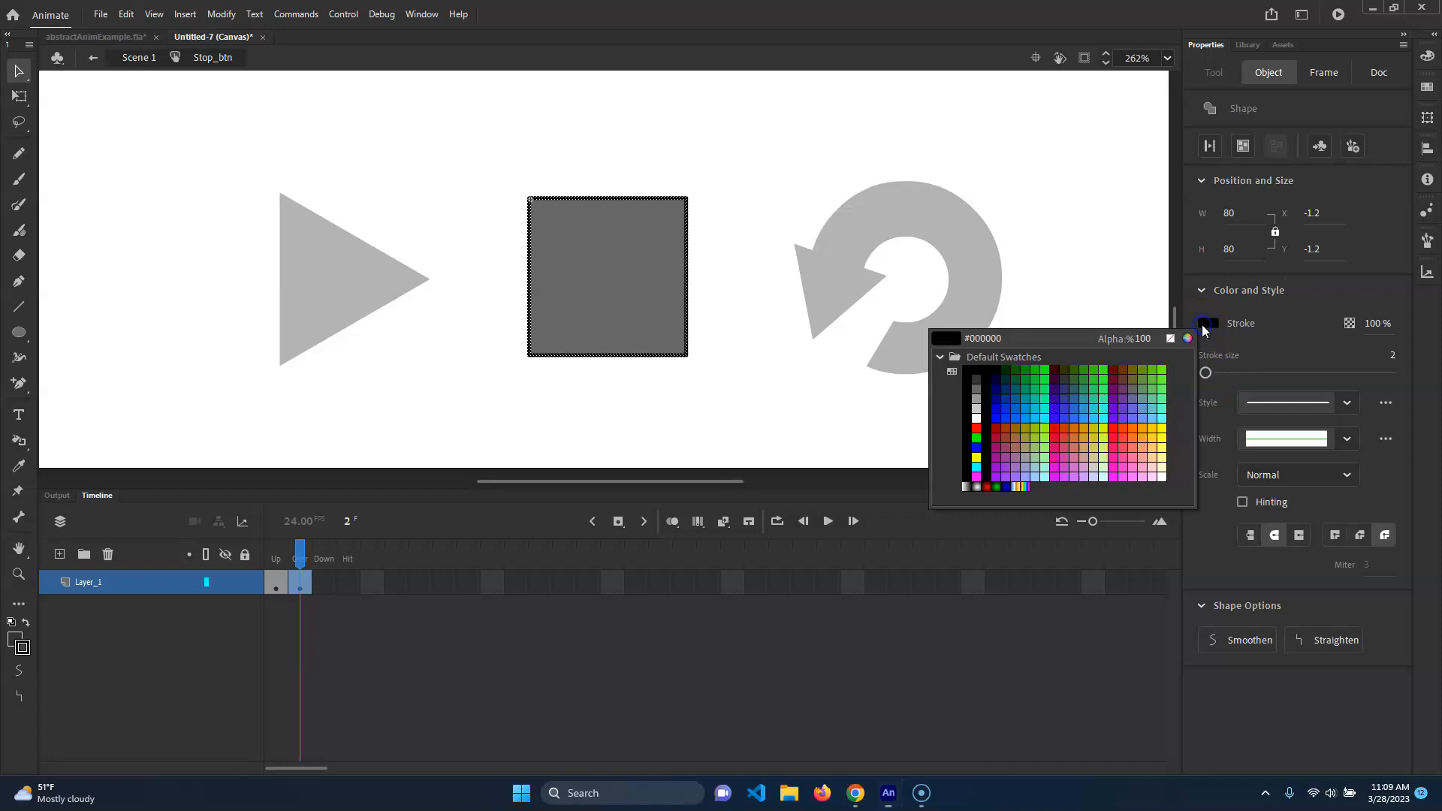
{"action": "left_click", "coordinate": [976, 408]}
{"action": "left_click", "coordinate": [698, 418]}
{"action": "mouse_move", "coordinate": [299, 549]}
{"action": "left_mouse_down"}
{"action": "mouse_move", "coordinate": [276, 550]}
{"action": "mouse_move", "coordinate": [307, 542]}
{"action": "mouse_move", "coordinate": [289, 533]}
{"action": "mouse_move", "coordinate": [307, 541]}
{"action": "left_mouse_up"}
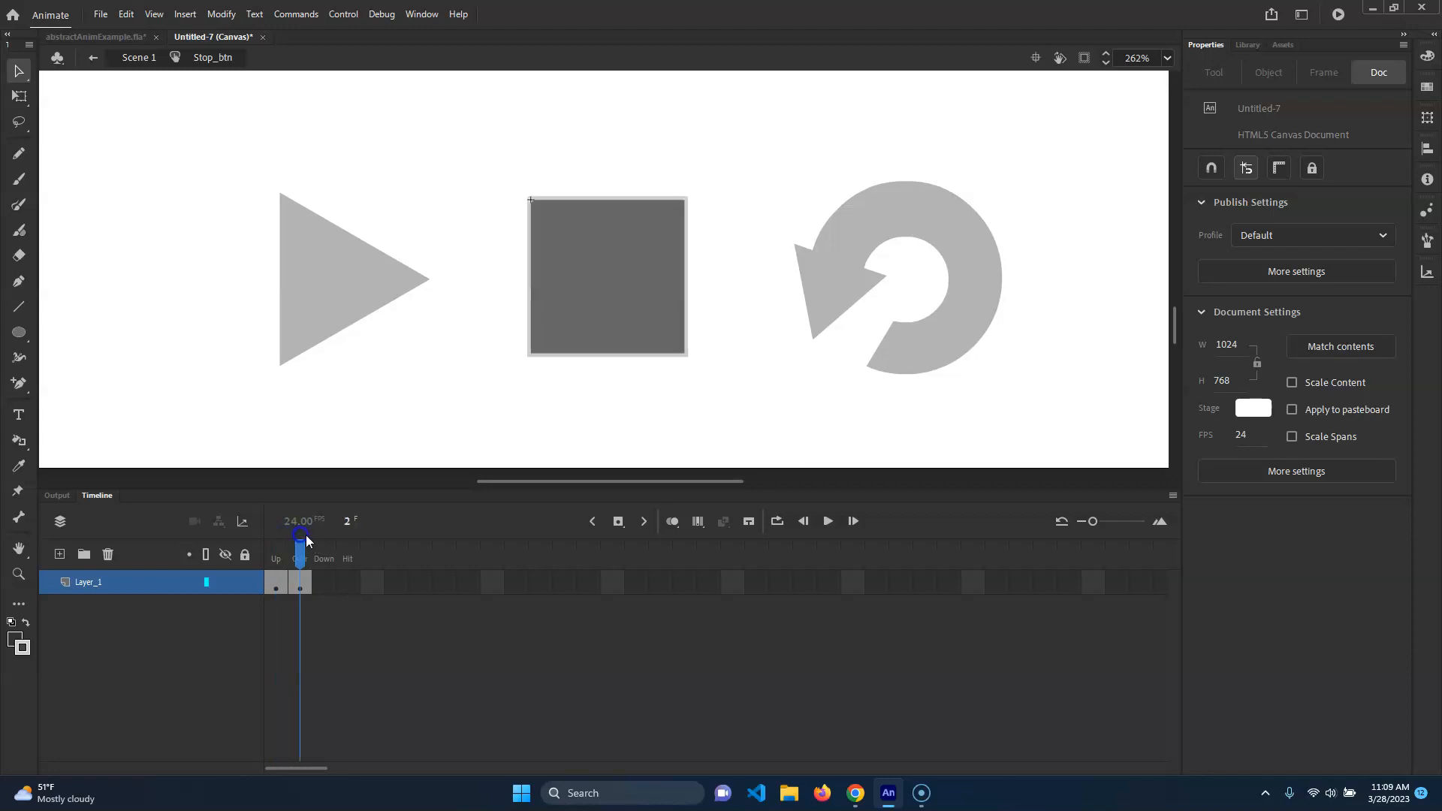
Step: Set the outline of the Over-state square back to black
{"action": "double_click", "coordinate": [640, 359]}
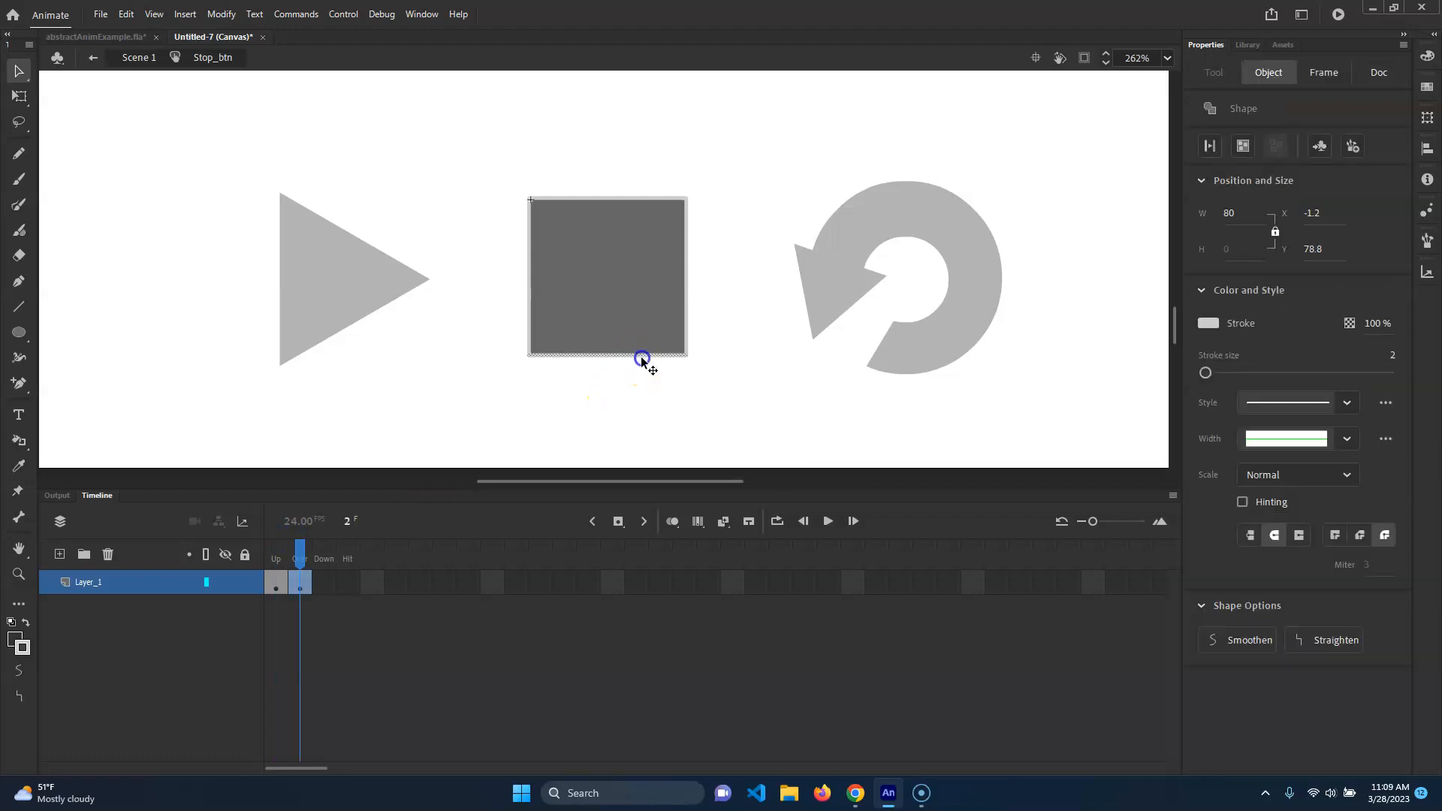
{"action": "left_click", "coordinate": [1209, 322]}
{"action": "left_click", "coordinate": [969, 383]}
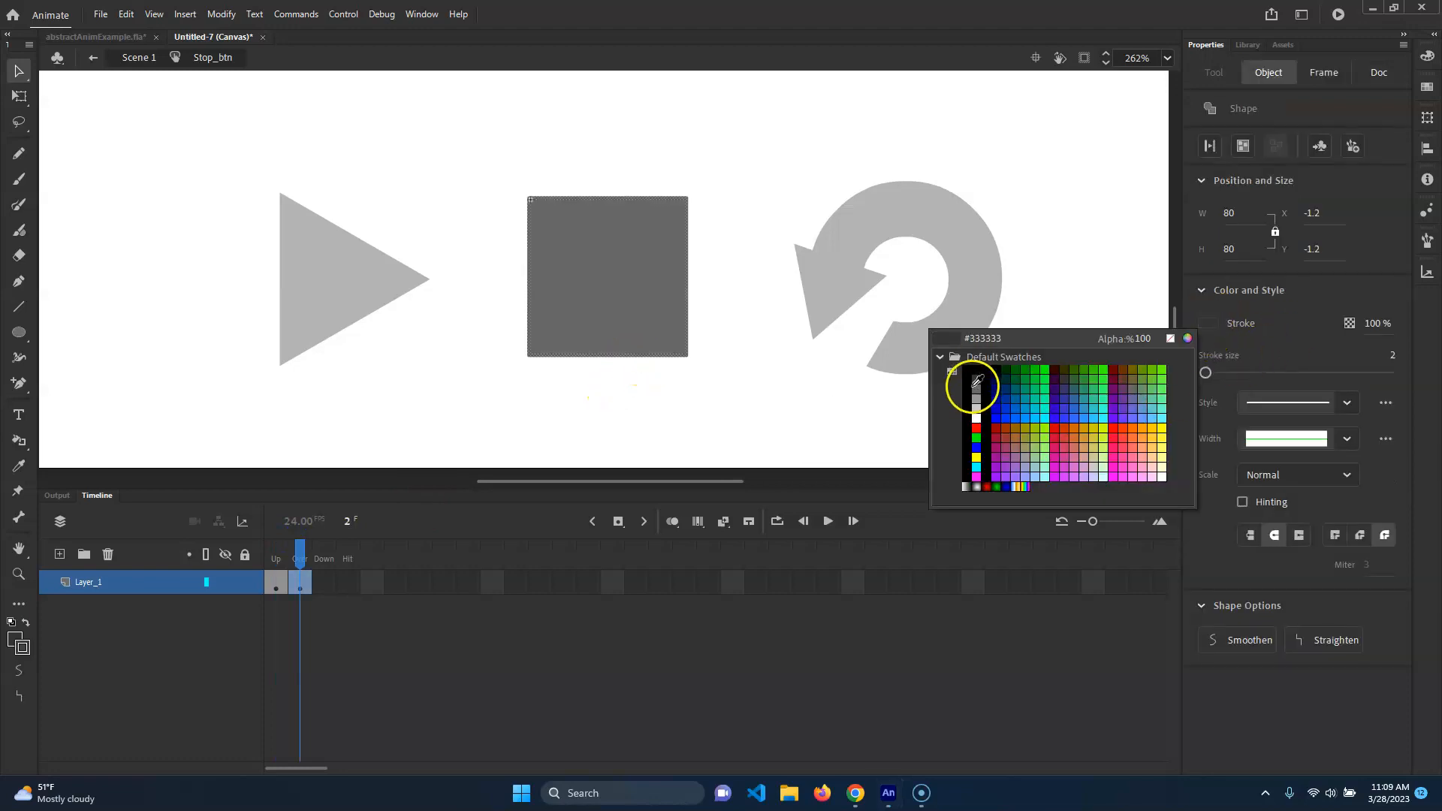
Step: Change the fill of the Over-state square to a lighter gray swatch
{"action": "left_click", "coordinate": [560, 277]}
{"action": "left_click", "coordinate": [1208, 323]}
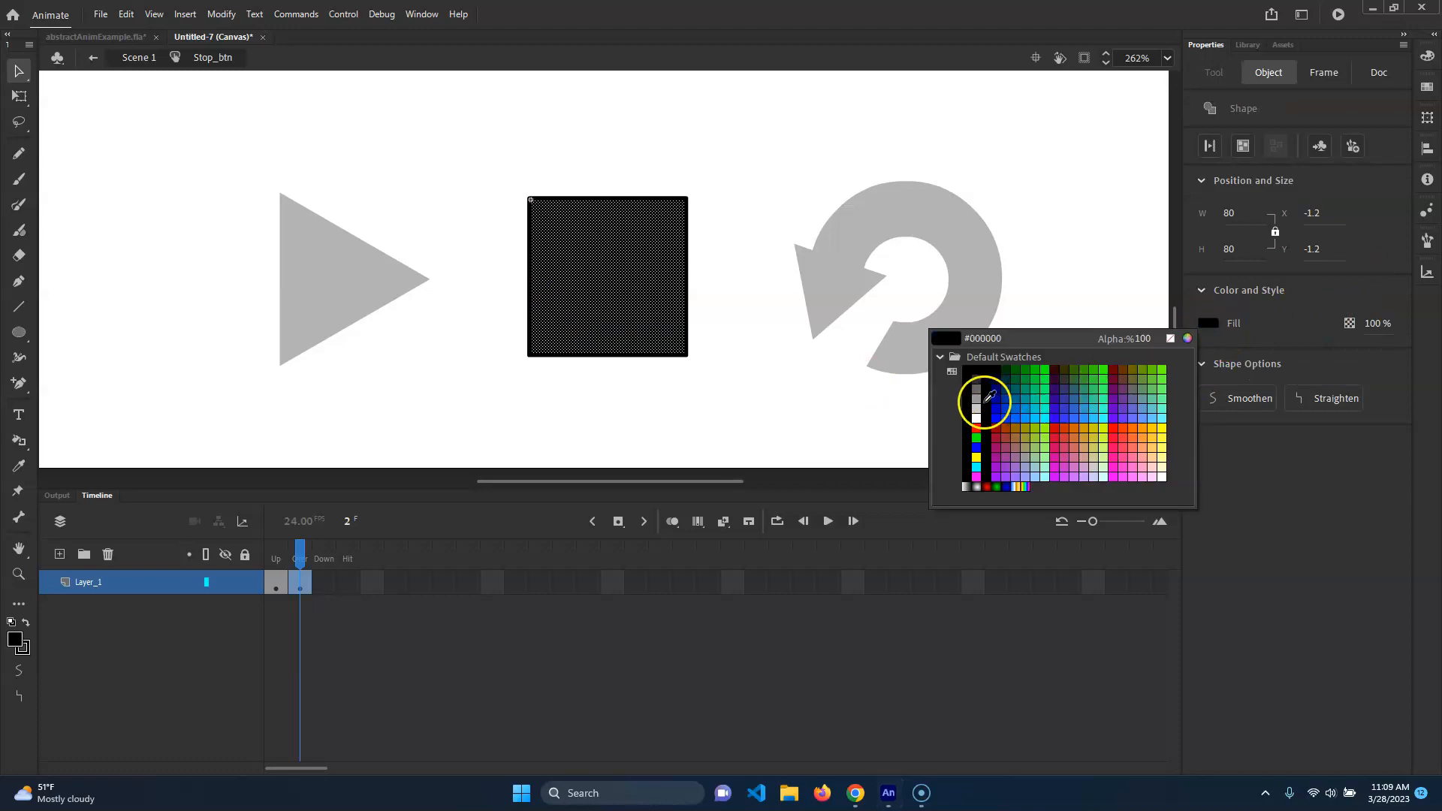
{"action": "left_click", "coordinate": [978, 392]}
{"action": "left_click", "coordinate": [682, 421]}
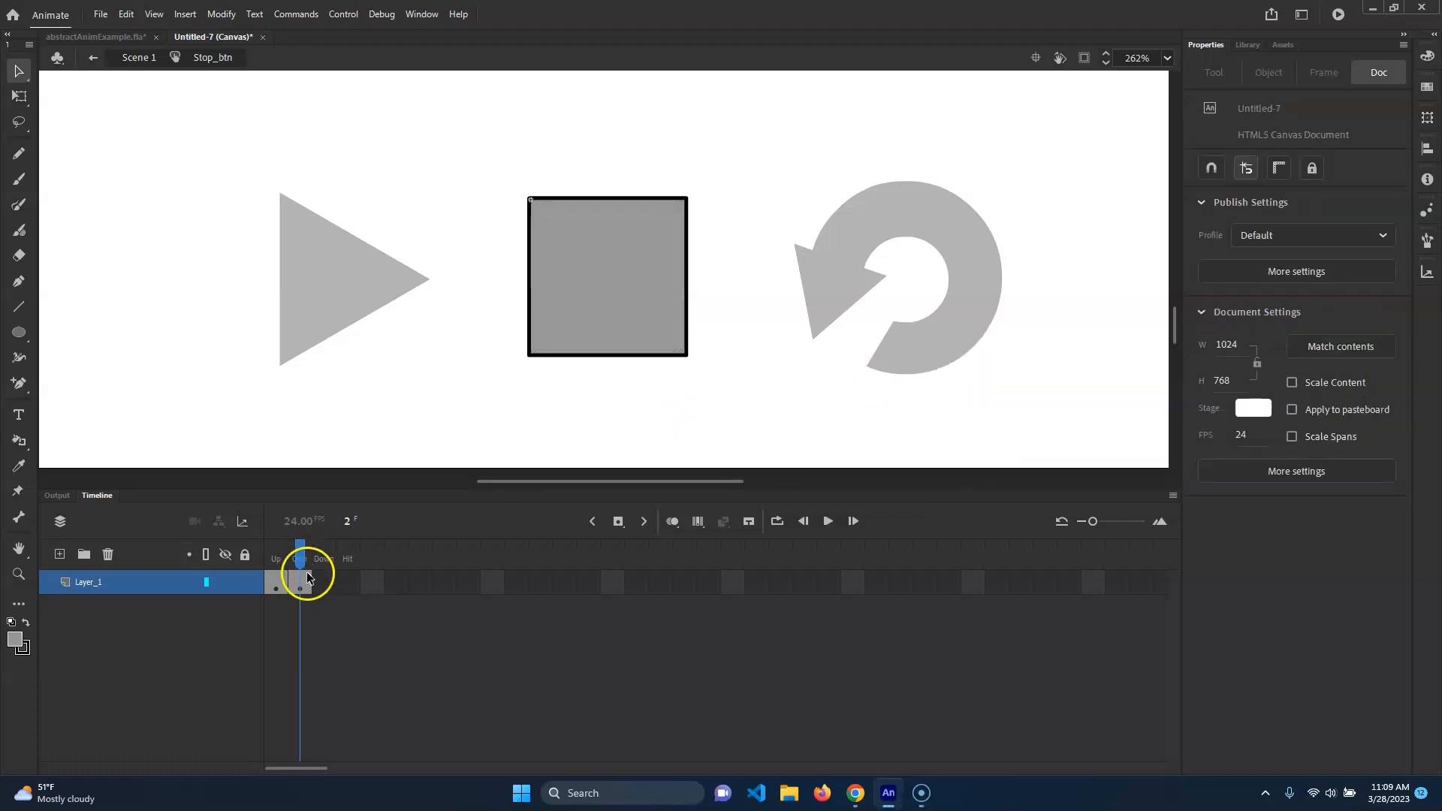
Step: Copy the Up frame of Stop_btn and paste it into the Down state
{"action": "key", "text": "F6"}
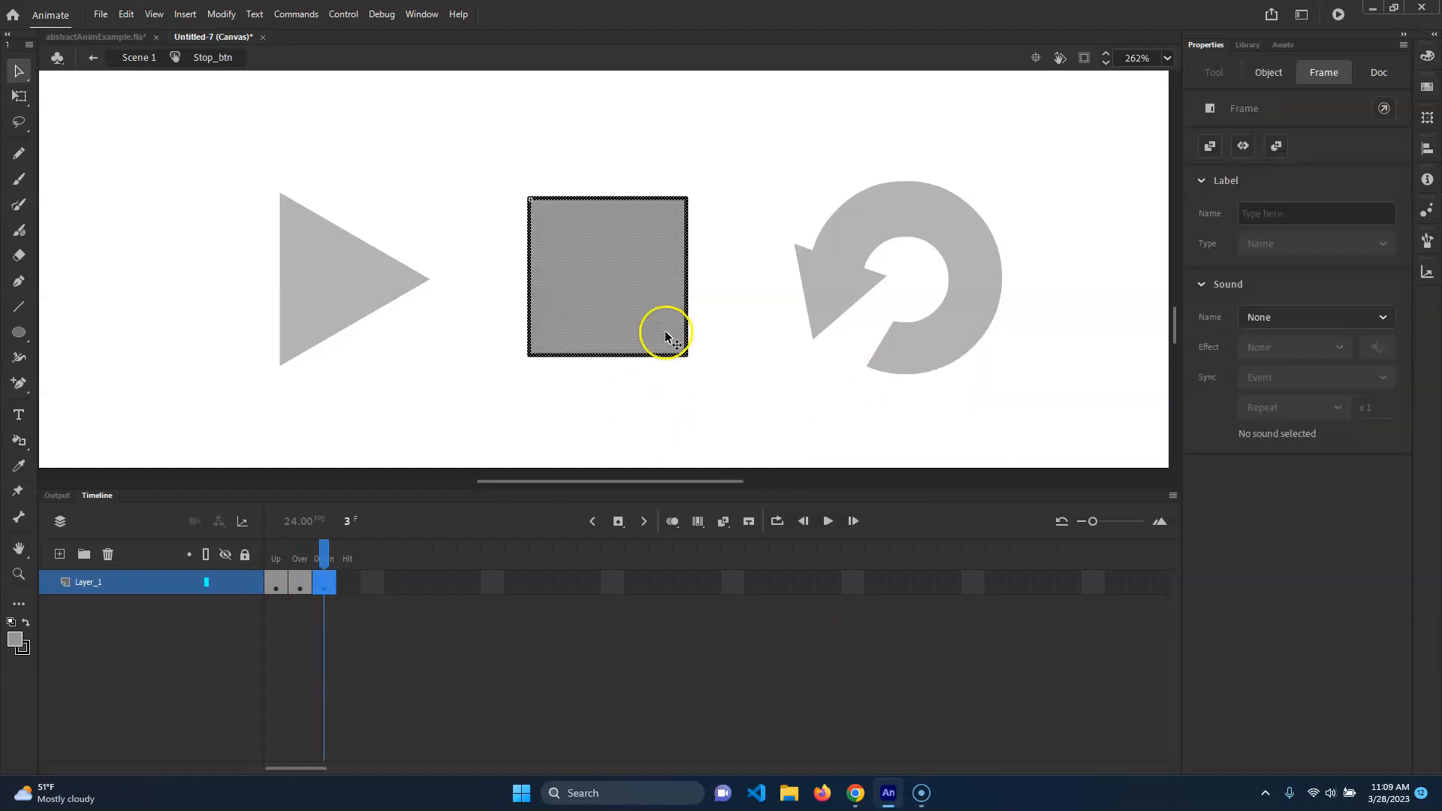
{"action": "key", "text": "comma"}
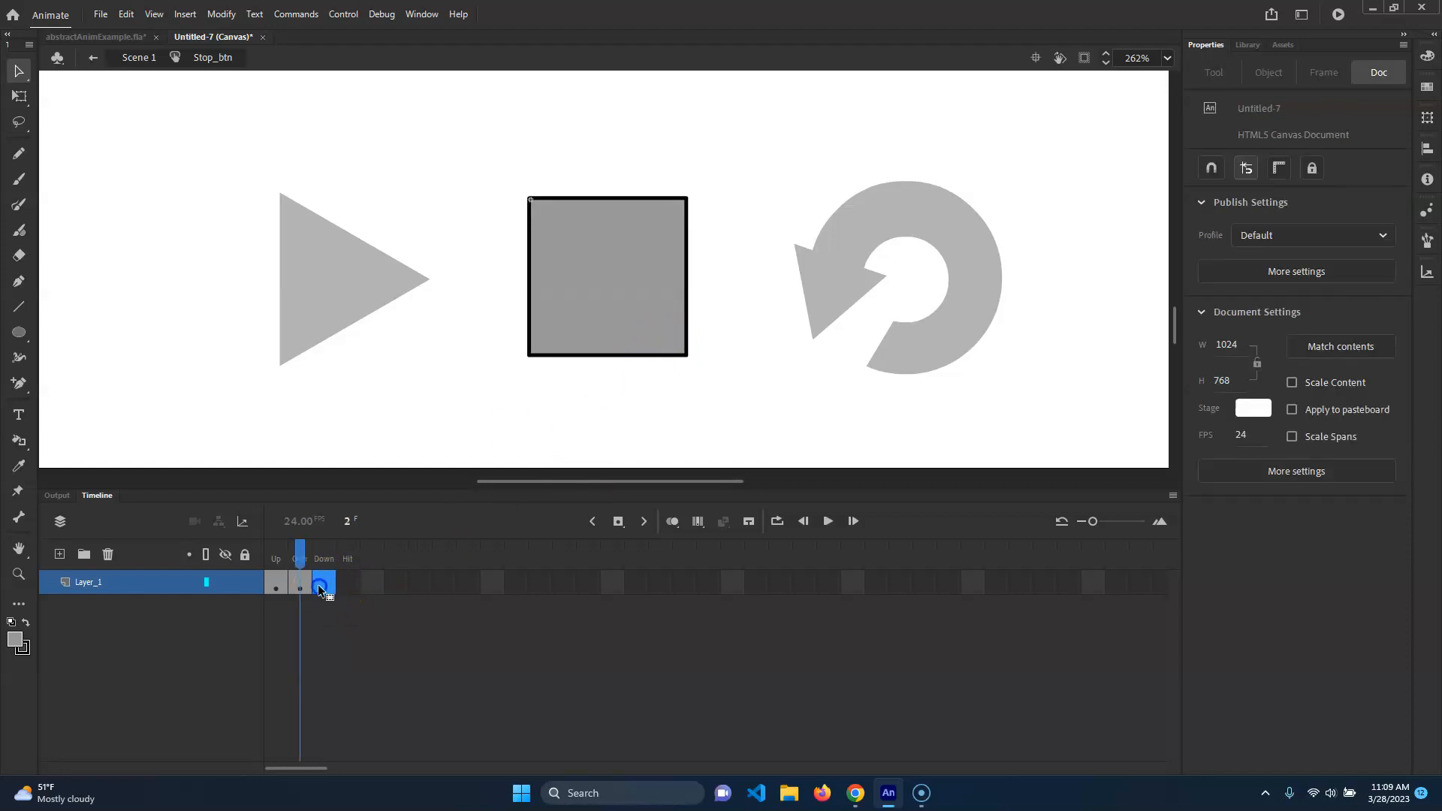
{"action": "left_click", "coordinate": [275, 591]}
{"action": "right_click", "coordinate": [269, 586]}
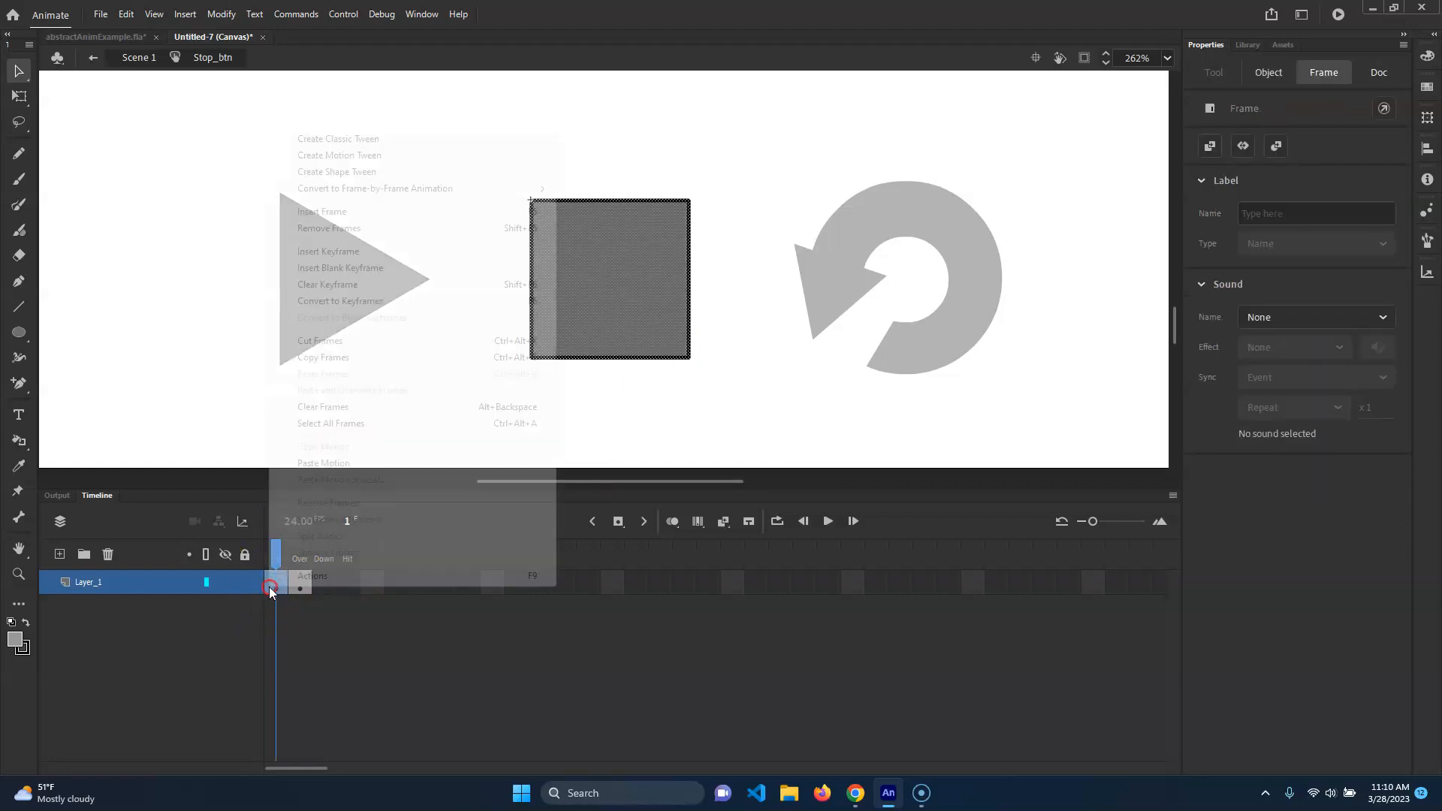
{"action": "left_click", "coordinate": [368, 365]}
{"action": "right_click", "coordinate": [321, 586]}
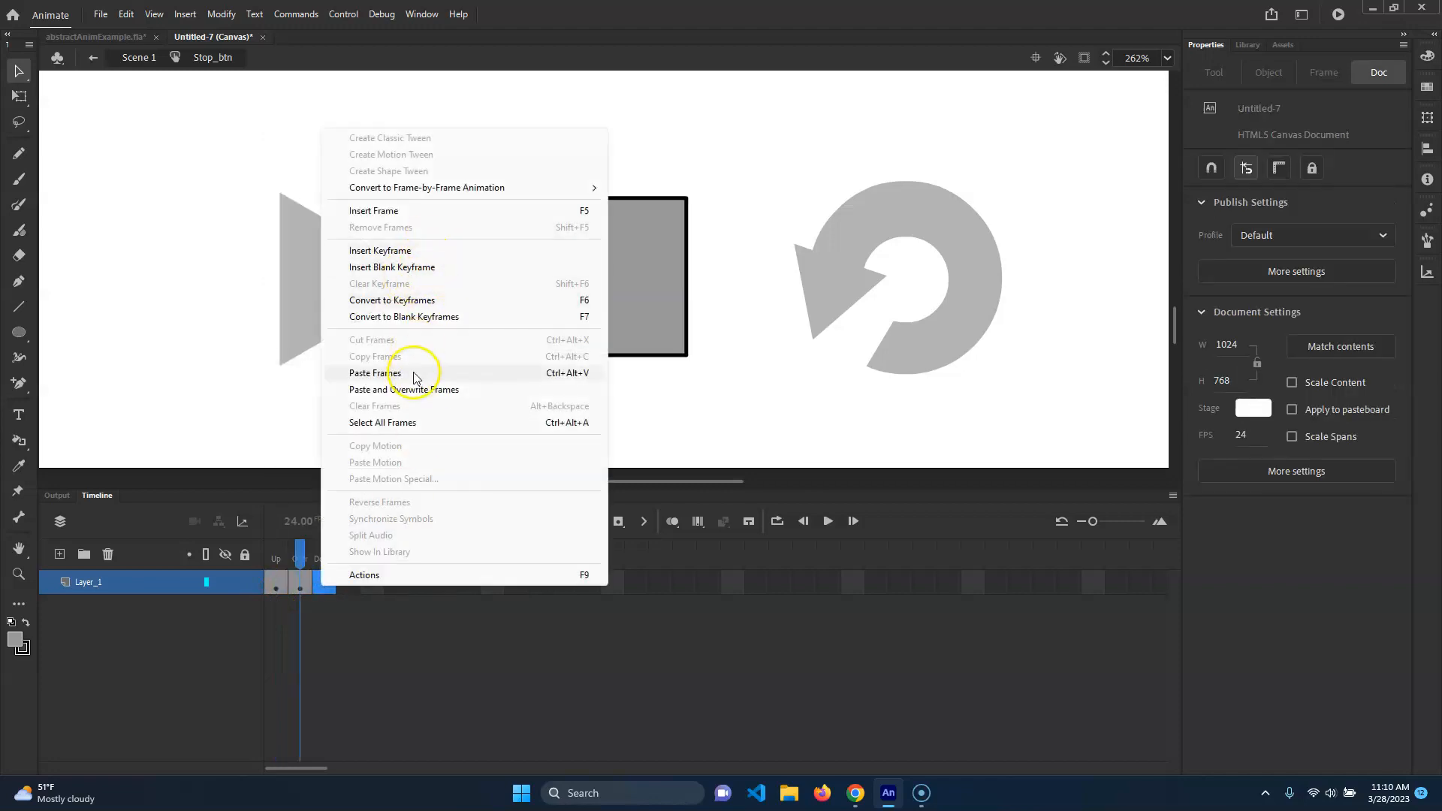
{"action": "left_click", "coordinate": [375, 374]}
{"action": "mouse_move", "coordinate": [299, 545]}
{"action": "left_mouse_down"}
{"action": "mouse_move", "coordinate": [331, 553]}
{"action": "mouse_move", "coordinate": [259, 550]}
{"action": "mouse_move", "coordinate": [324, 553]}
{"action": "left_mouse_up"}
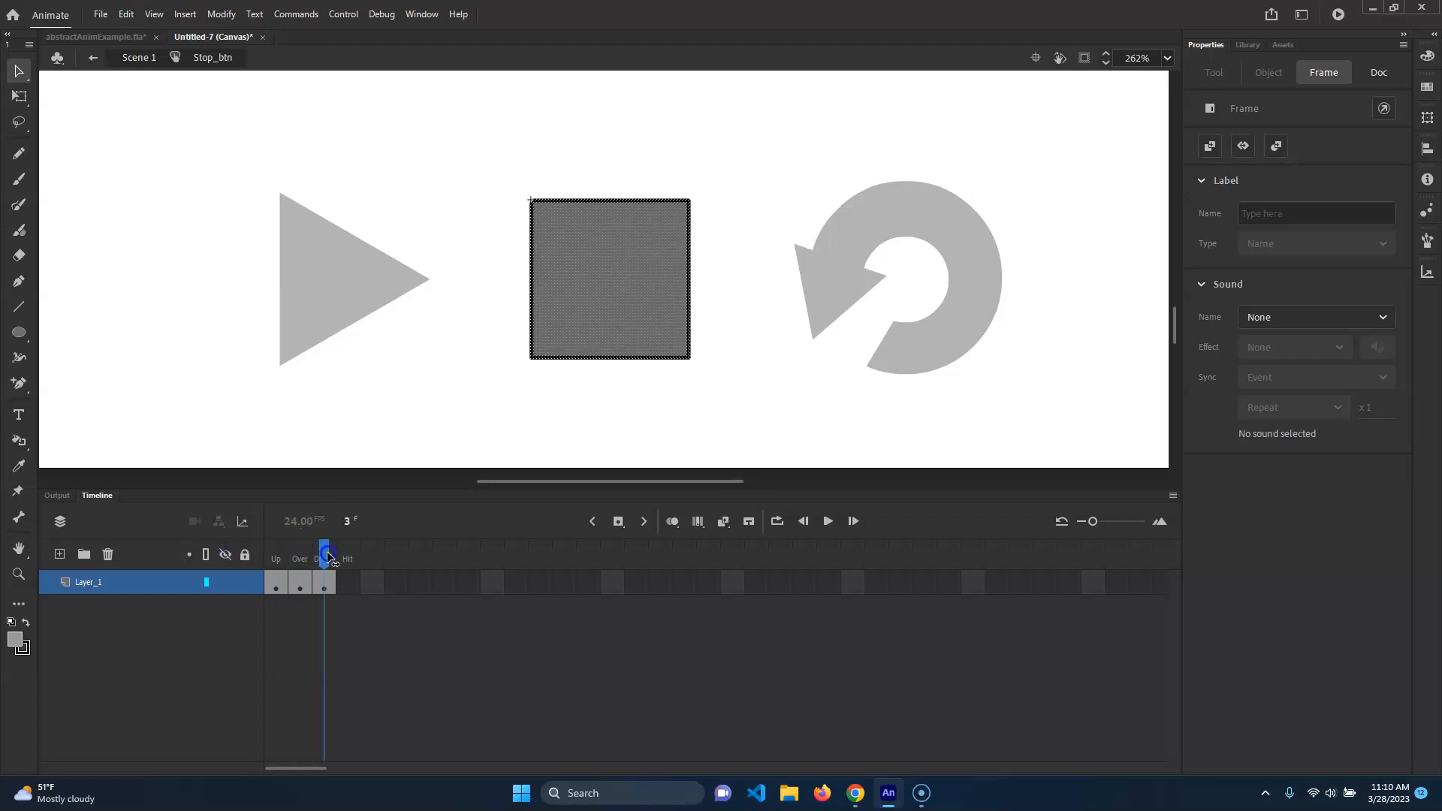
Step: Nudge the Down-state square and its outline right and down to X 1.2 and Y 1.2
{"action": "left_click", "coordinate": [743, 398]}
{"action": "left_click", "coordinate": [611, 312]}
{"action": "key", "text": "Right"}
{"action": "key", "text": "Right"}
{"action": "key", "text": "Right"}
{"action": "key", "text": "Down"}
{"action": "key", "text": "Down"}
{"action": "key", "text": "Down"}
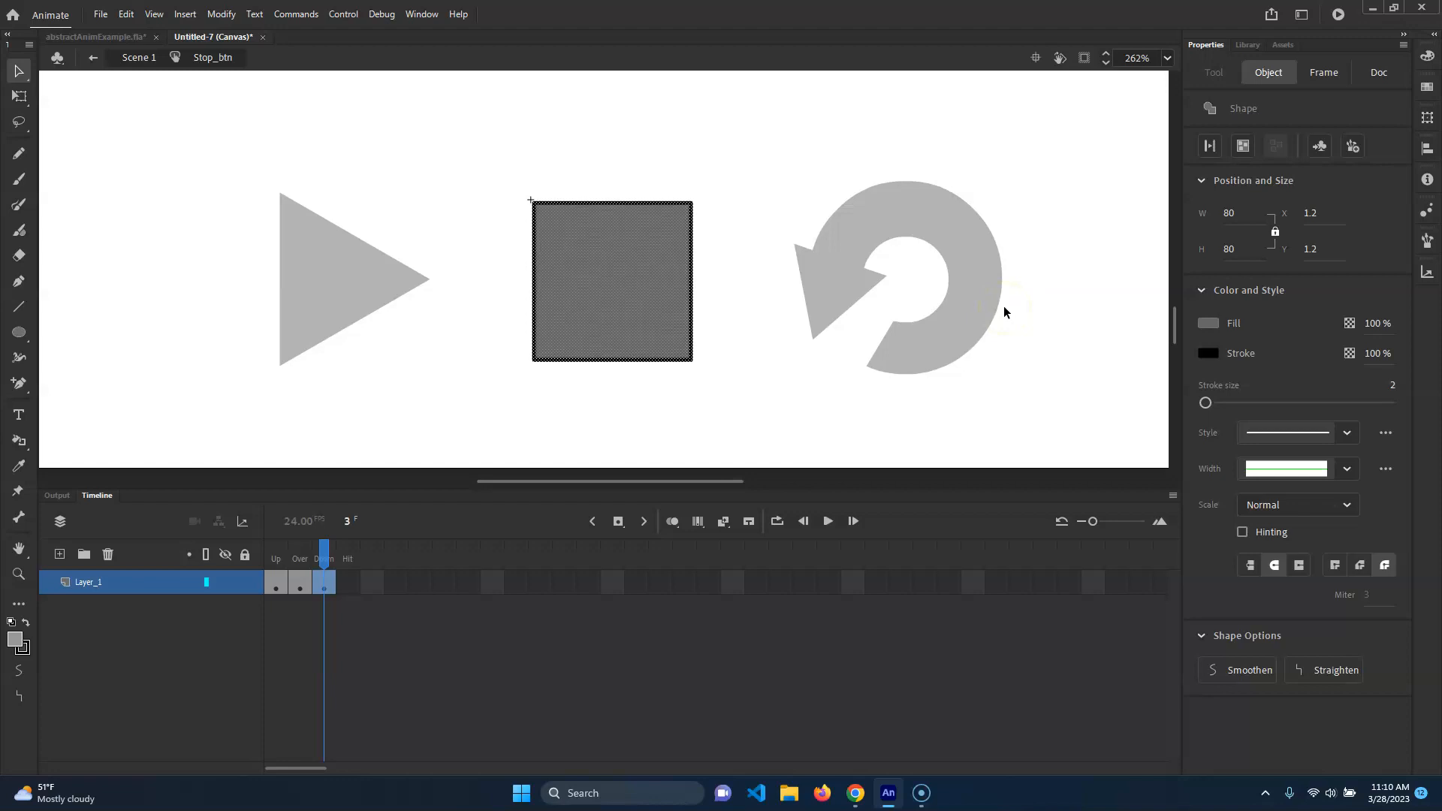
Step: Change the fill of the Down-state square in Stop_btn to a darker gray swatch
{"action": "left_click", "coordinate": [775, 383]}
{"action": "left_click", "coordinate": [614, 275]}
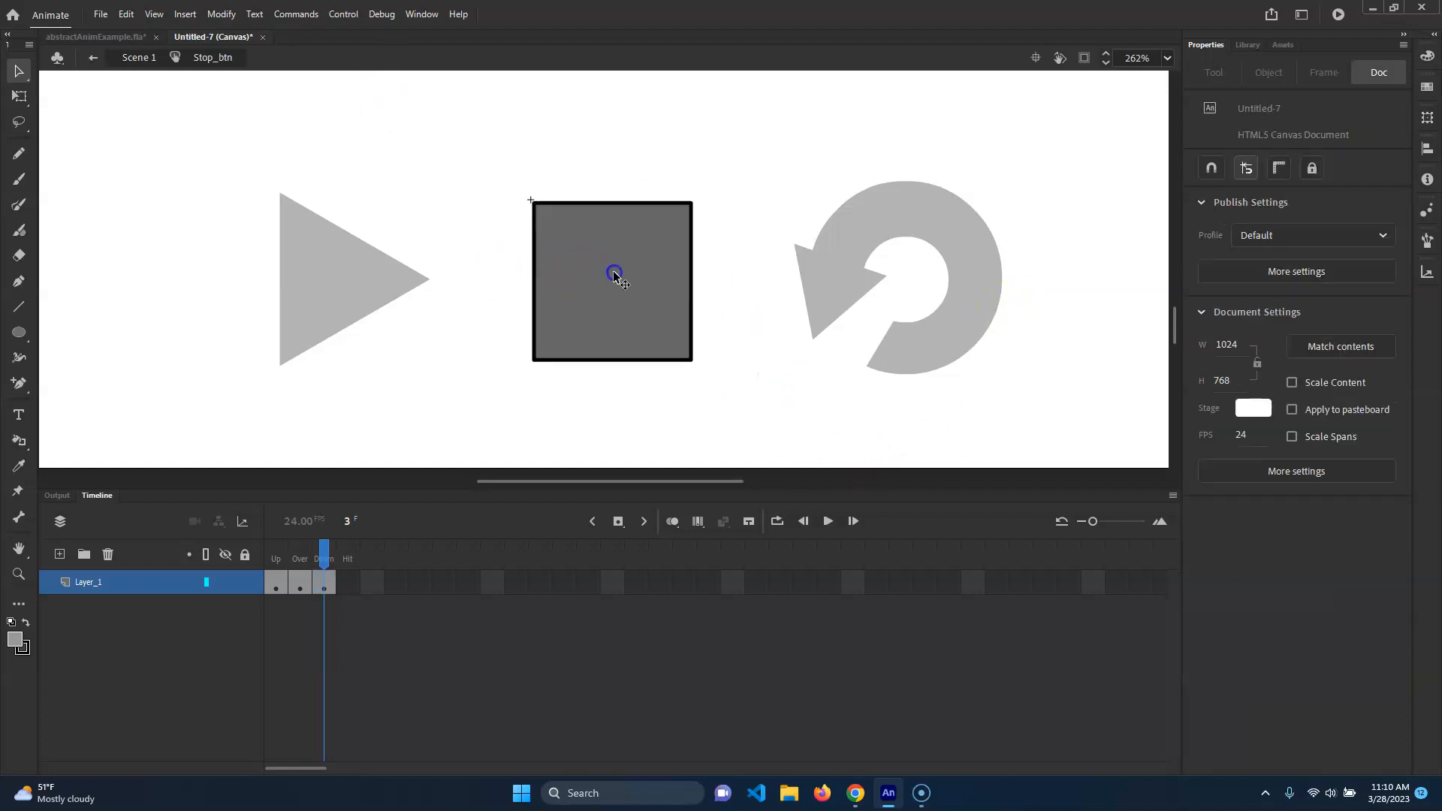
{"action": "left_click", "coordinate": [1210, 323]}
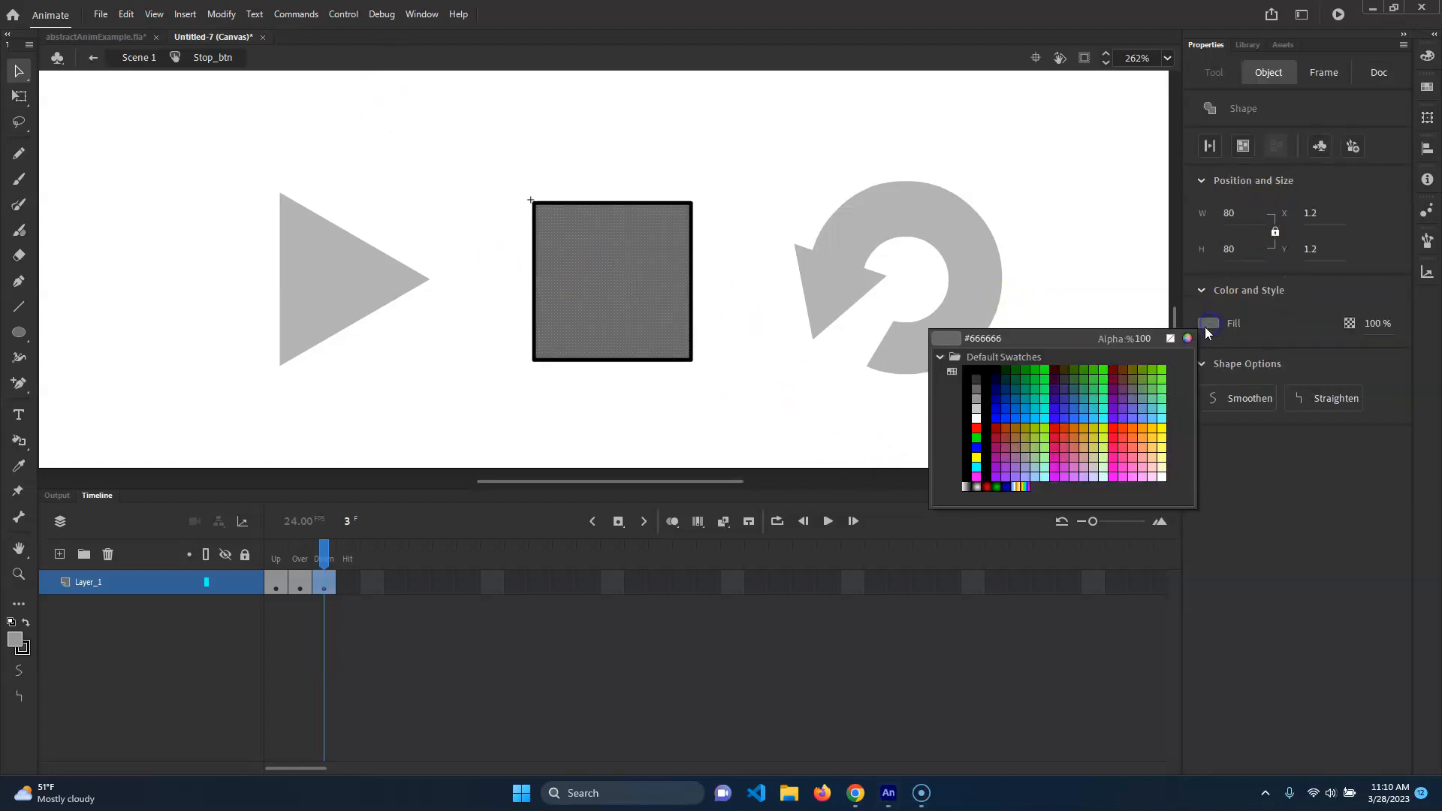
{"action": "left_click", "coordinate": [977, 383]}
Step: Recolor the outline of the Down-state square to the medium gray swatch #999999 and return to Scene 1
{"action": "left_click", "coordinate": [690, 361]}
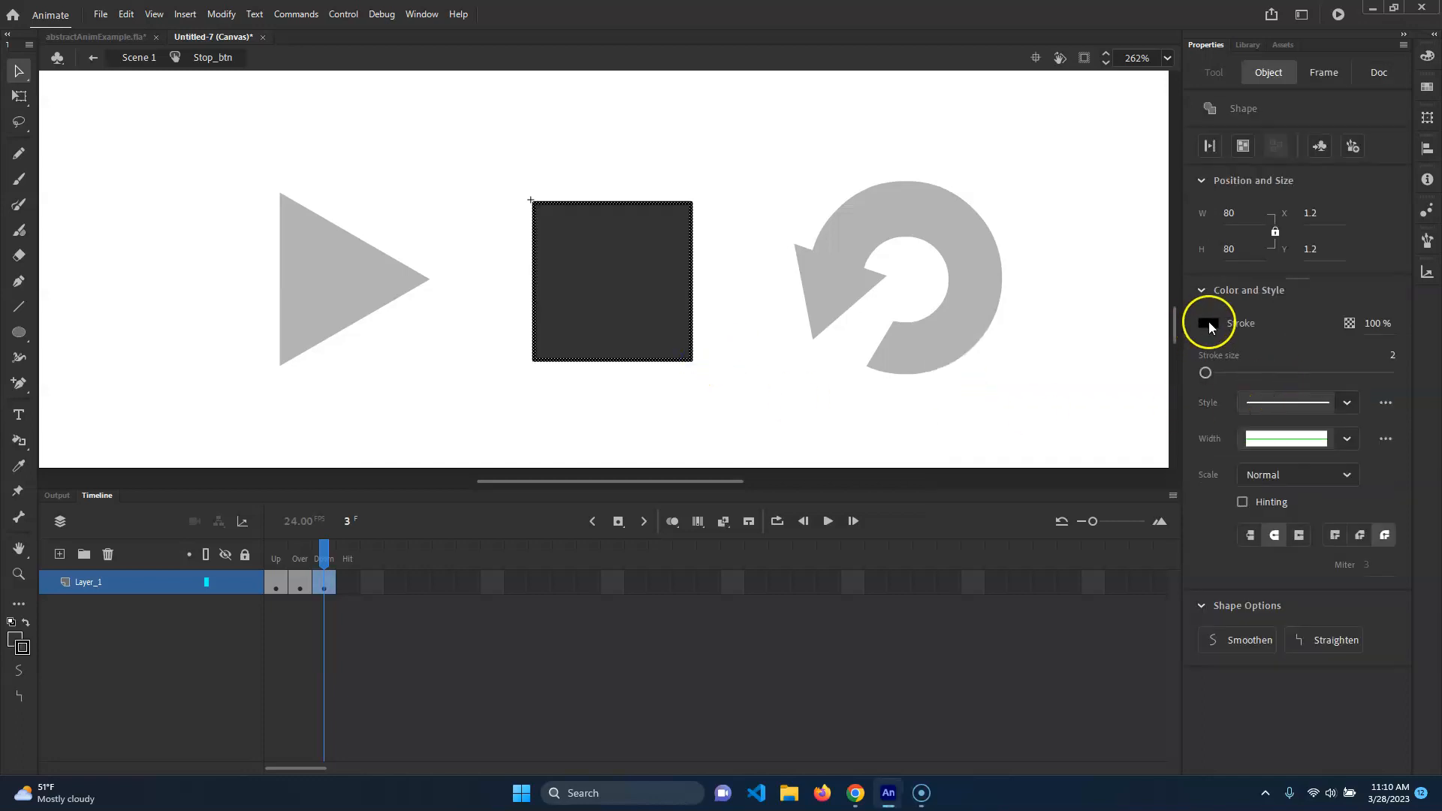
{"action": "left_click", "coordinate": [1208, 323]}
{"action": "left_click", "coordinate": [976, 399]}
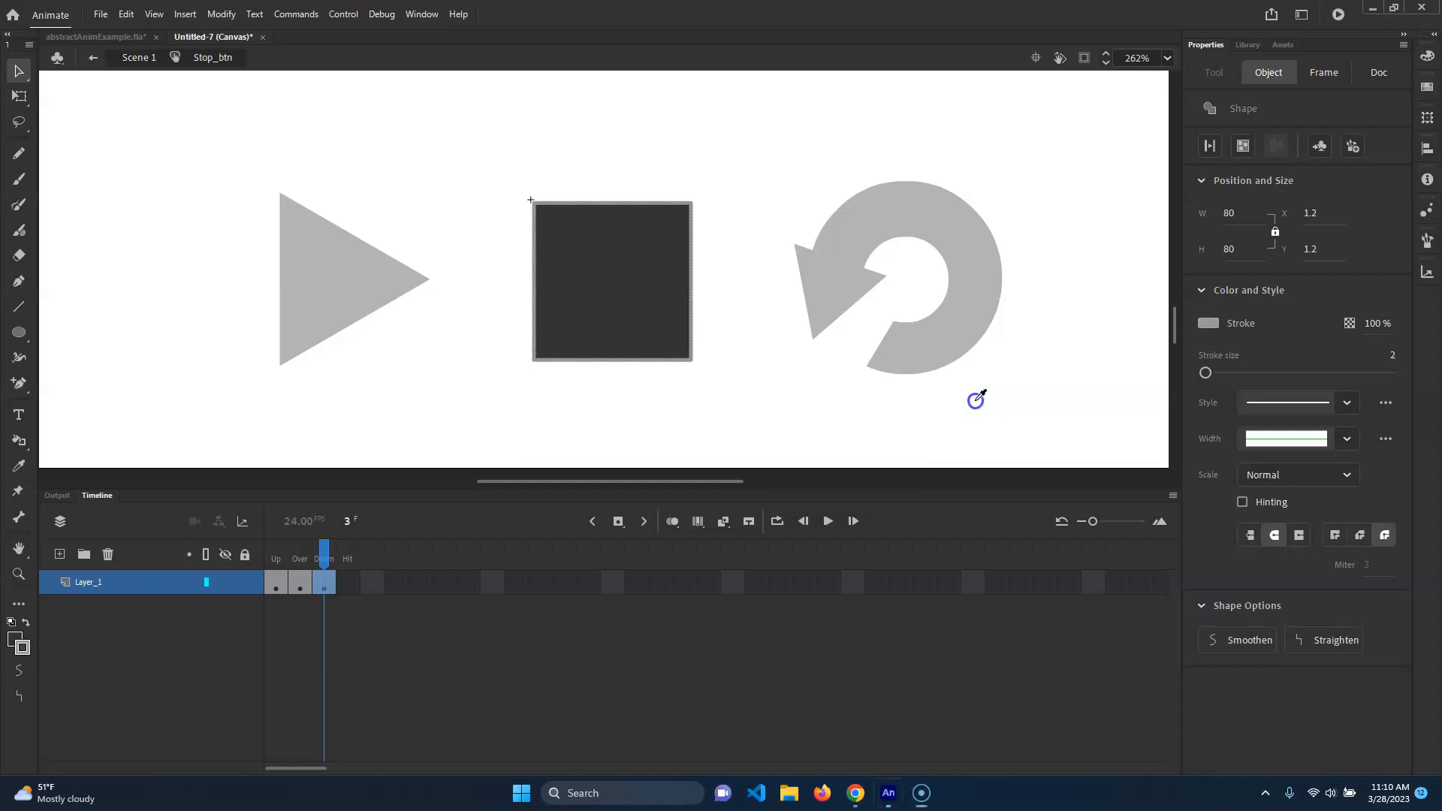
{"action": "left_click", "coordinate": [742, 339]}
{"action": "mouse_move", "coordinate": [324, 552]}
{"action": "left_mouse_down"}
{"action": "mouse_move", "coordinate": [300, 552]}
{"action": "mouse_move", "coordinate": [325, 552]}
{"action": "left_mouse_up"}
{"action": "left_click", "coordinate": [148, 59]}
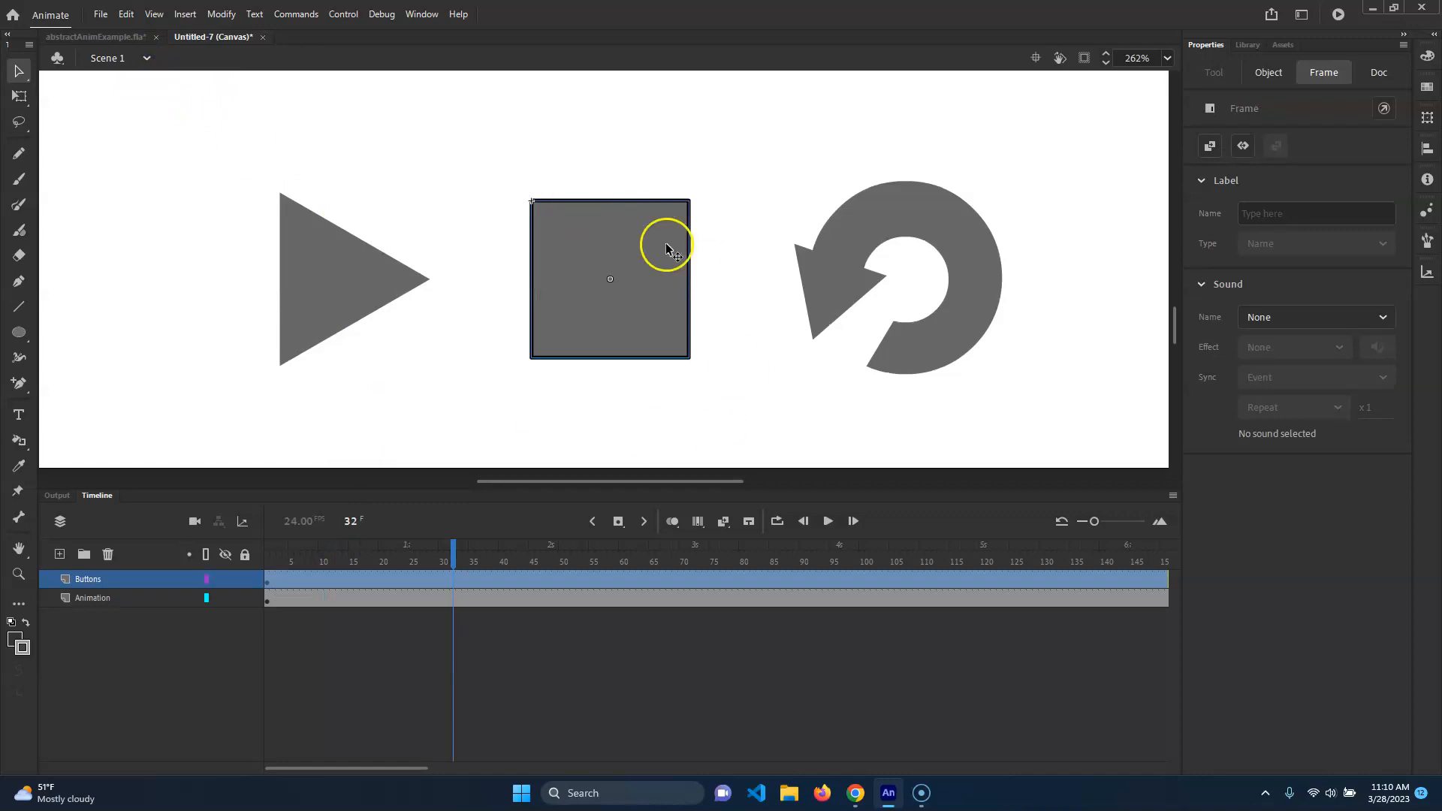
Step: Open the Replay_btn symbol for editing and add keyframes for its Over and Down states
{"action": "left_click", "coordinate": [959, 232]}
{"action": "double_click", "coordinate": [957, 232]}
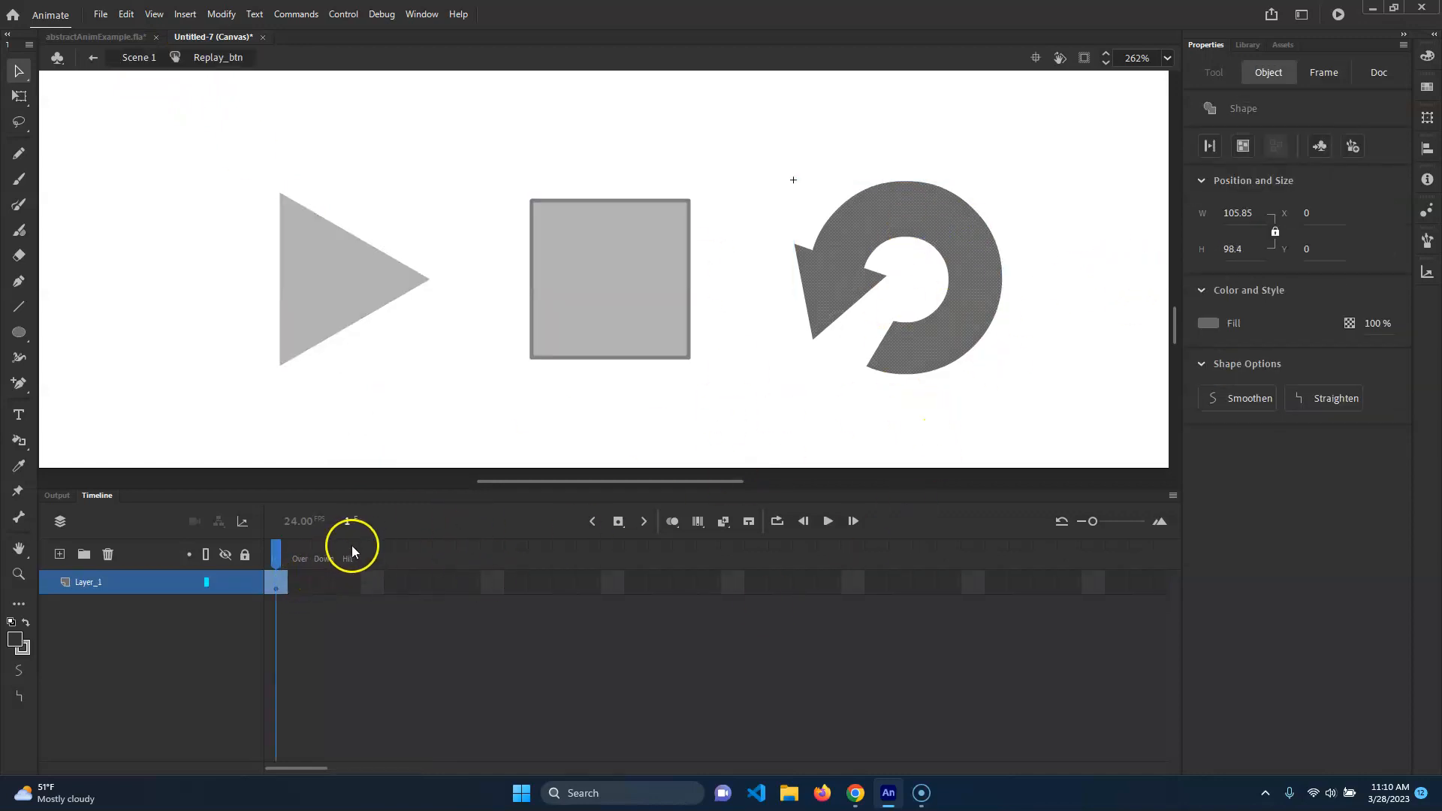
{"action": "key", "text": "F6"}
{"action": "key", "text": "F6"}
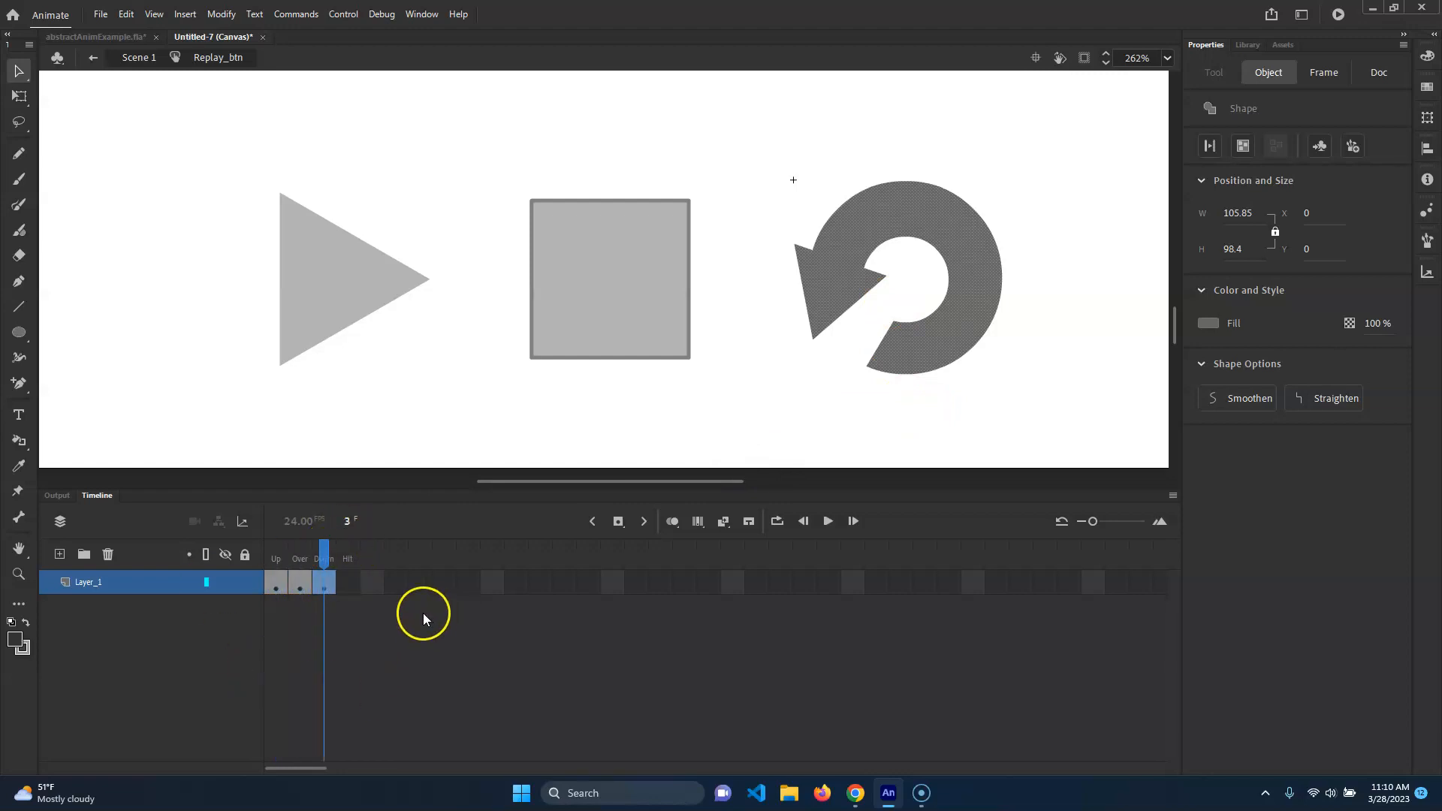
Step: Change the fill of the replay arrow in the Over state to a lighter gray swatch
{"action": "left_click", "coordinate": [325, 552]}
{"action": "left_click_drag", "start_coordinate": [327, 553], "coordinate": [299, 553]}
{"action": "left_click", "coordinate": [1020, 367]}
{"action": "left_click", "coordinate": [979, 345]}
{"action": "left_click", "coordinate": [1224, 235]}
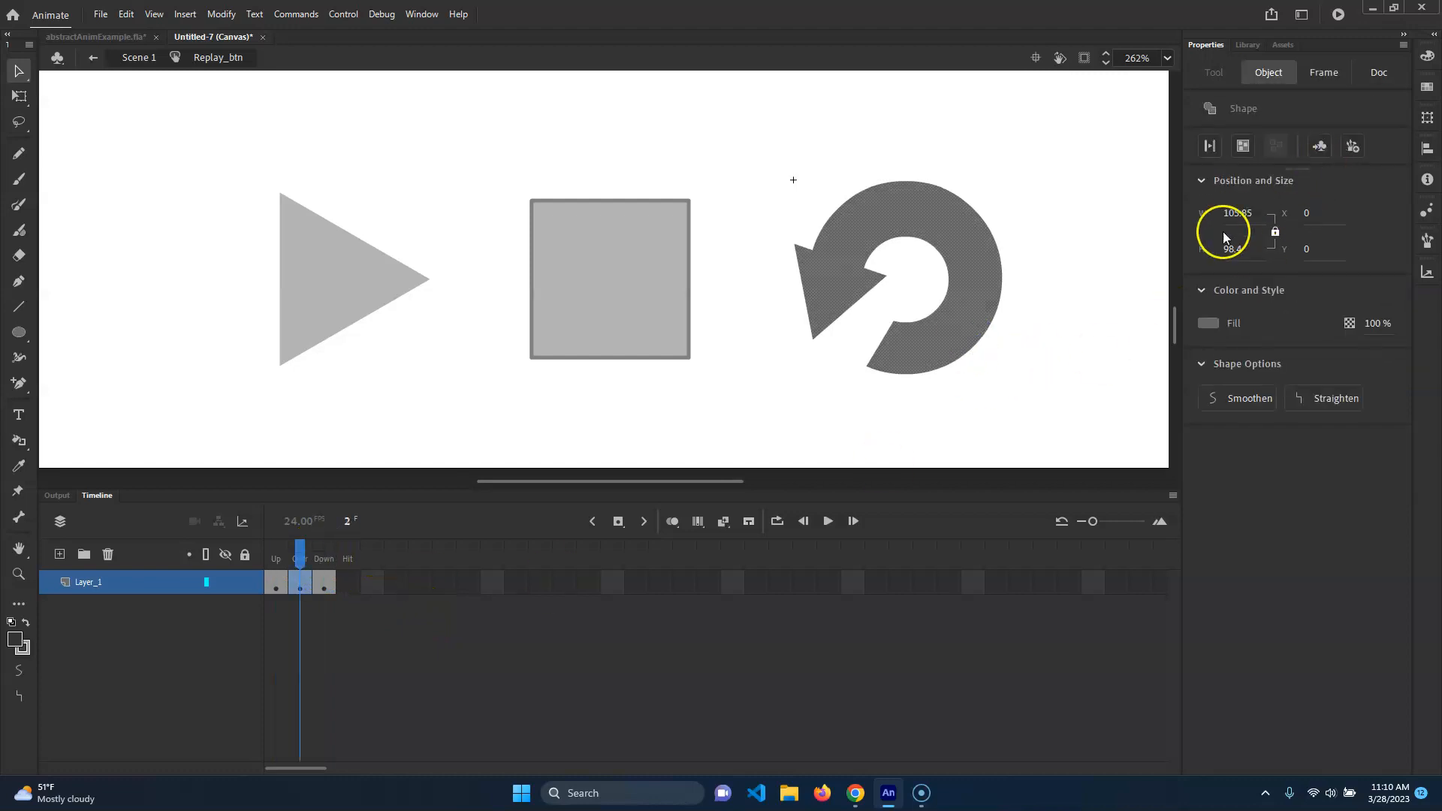
{"action": "left_click", "coordinate": [1208, 323]}
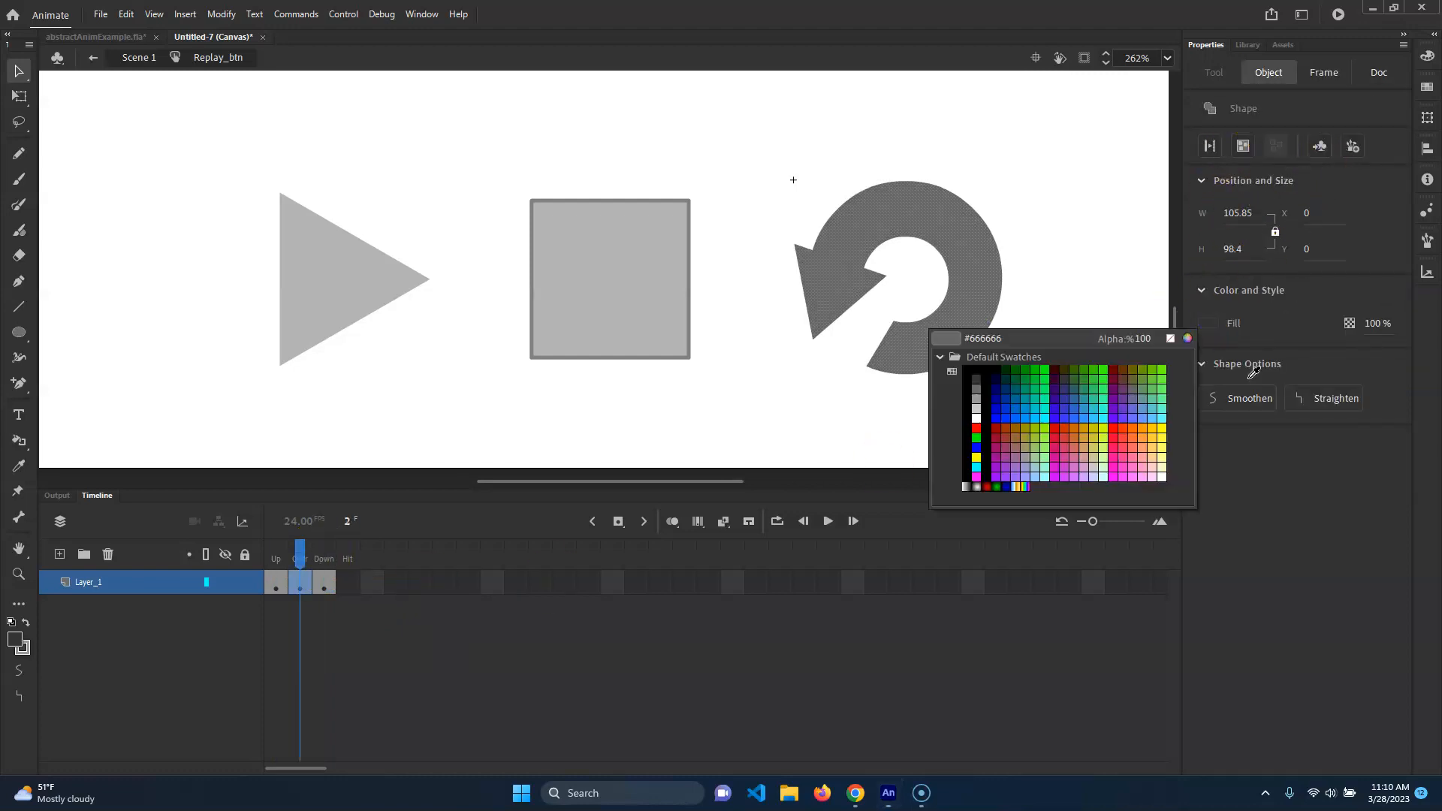
{"action": "left_click", "coordinate": [979, 391]}
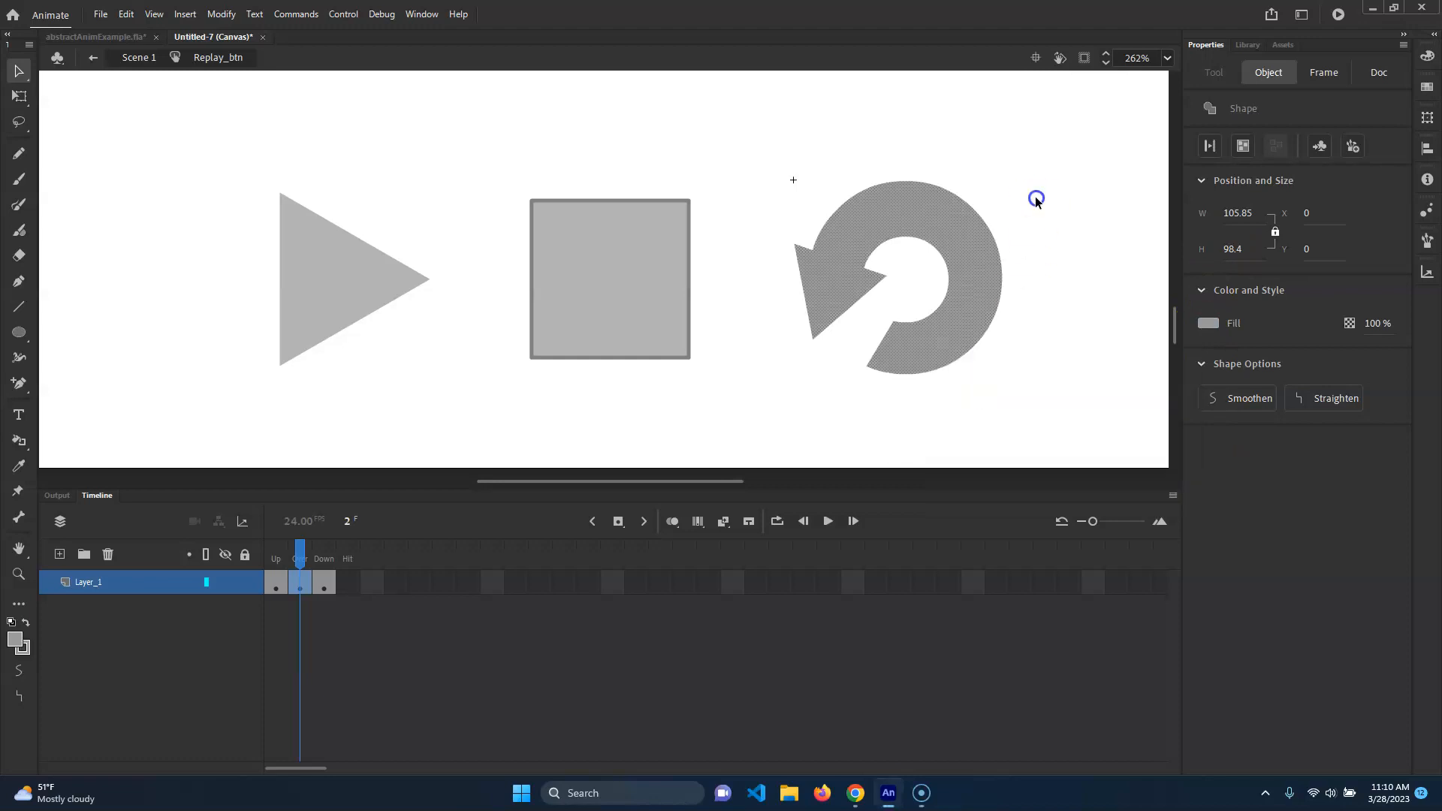
Step: Change the fill of the replay arrow in the Down state to dark gray #333333
{"action": "left_click", "coordinate": [335, 548]}
{"action": "left_click", "coordinate": [990, 247]}
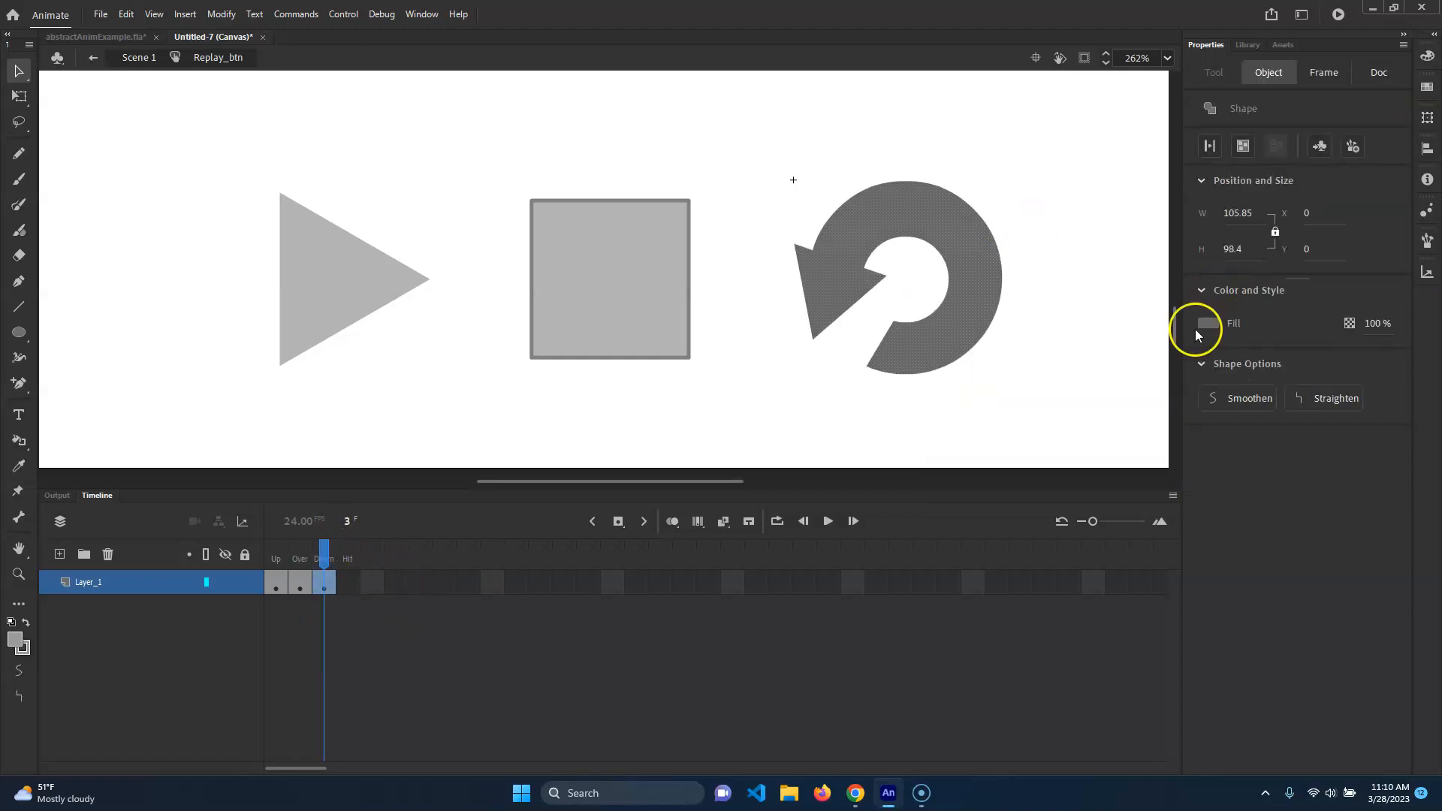
{"action": "left_click", "coordinate": [1208, 323]}
{"action": "left_click", "coordinate": [980, 373]}
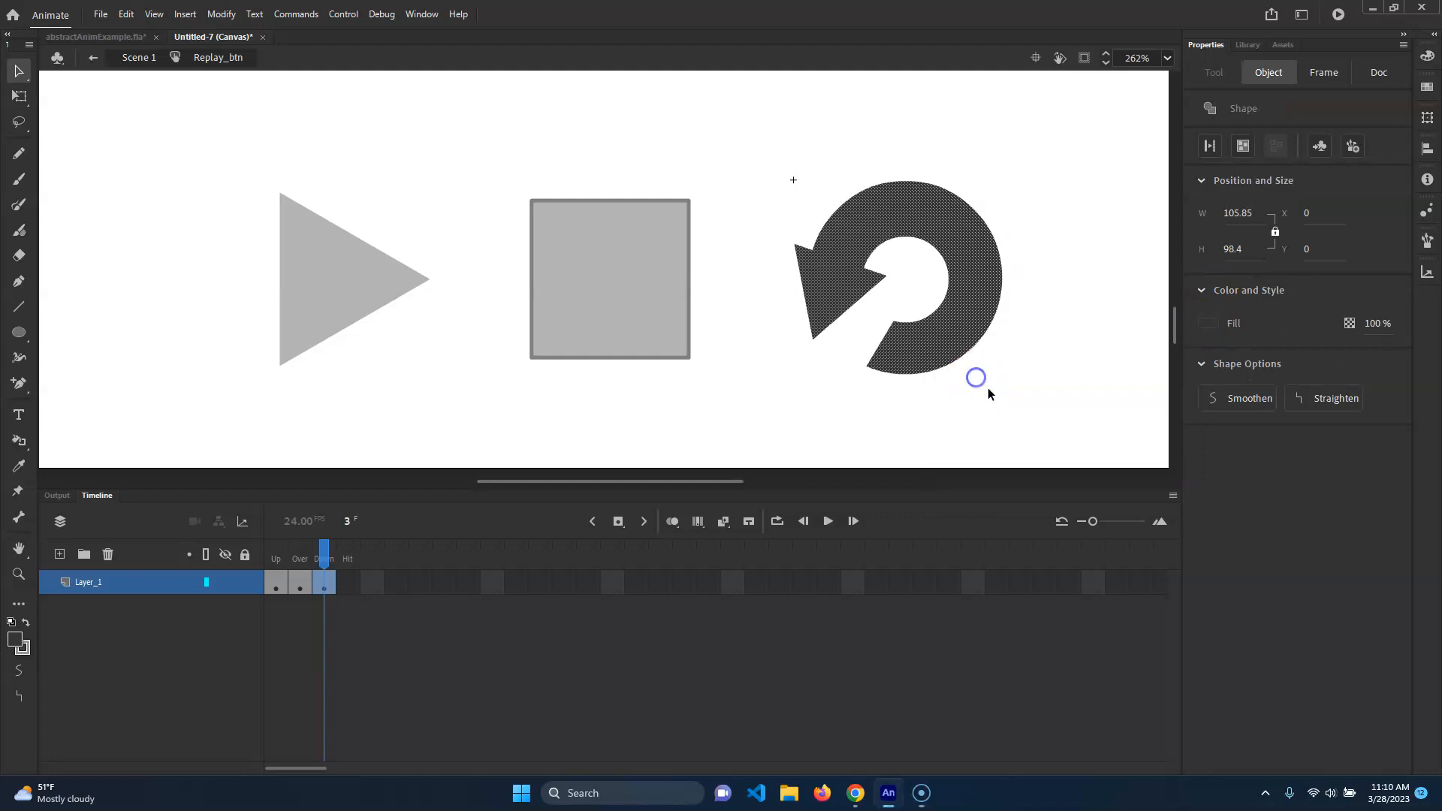
Step: Insert a blank keyframe in the Hit state of Replay_btn and turn on onion skinning
{"action": "left_click", "coordinate": [354, 633]}
{"action": "left_click", "coordinate": [353, 580]}
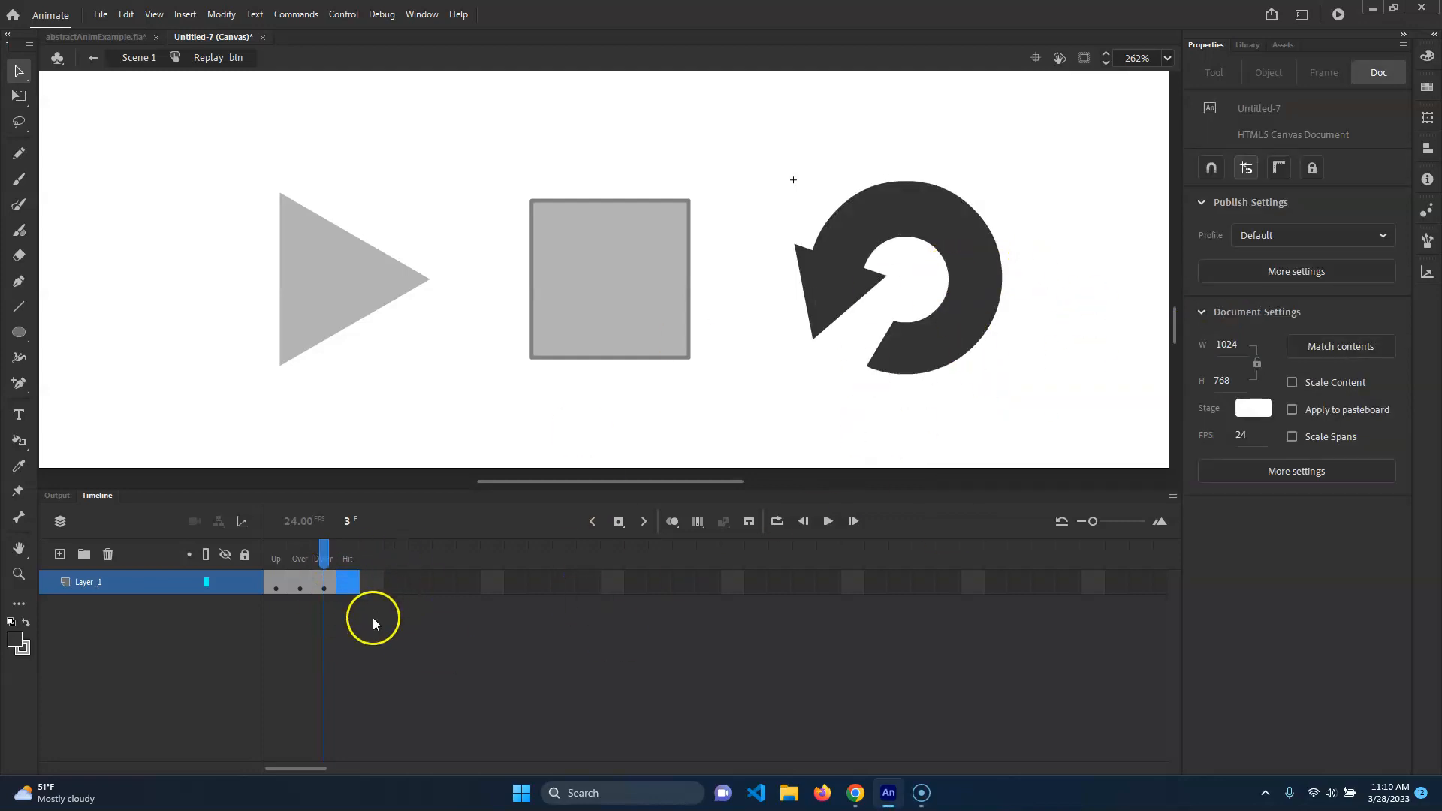
{"action": "right_click", "coordinate": [352, 578]}
{"action": "left_click", "coordinate": [457, 267]}
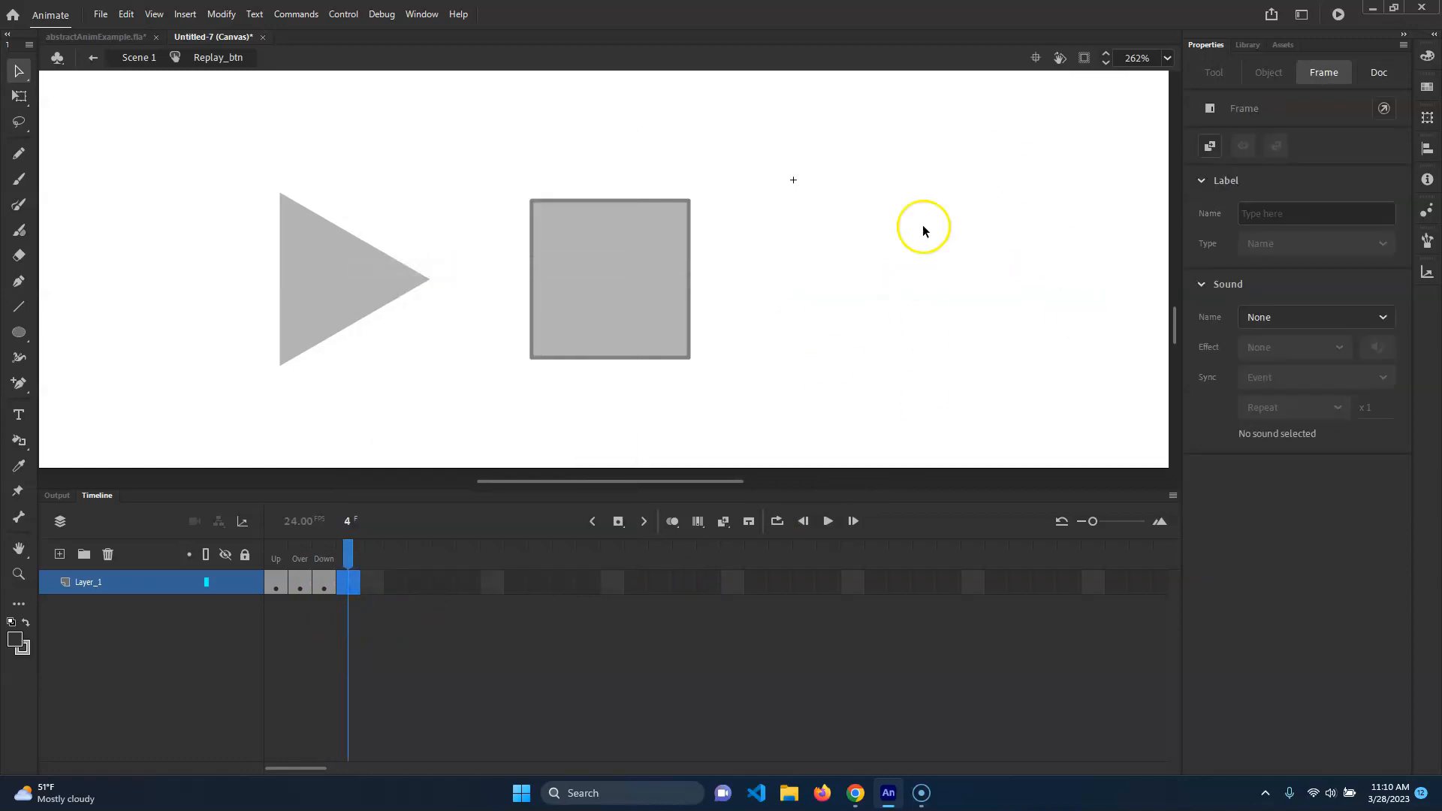
{"action": "left_click", "coordinate": [671, 524]}
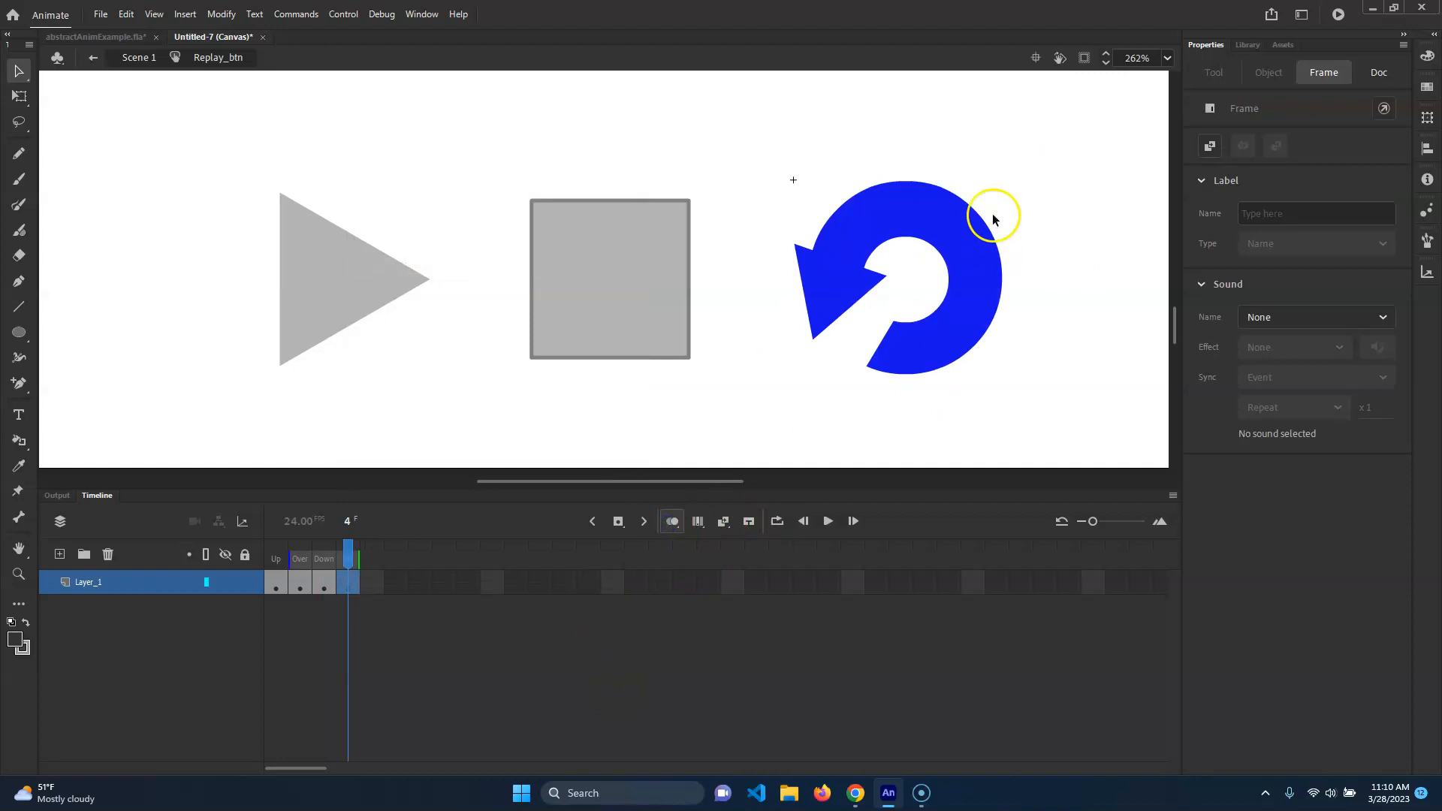
Step: Draw a black circle without stroke, about 114 px wide, over the replay arrow in the Hit state with the Oval tool
{"action": "left_click", "coordinate": [20, 335]}
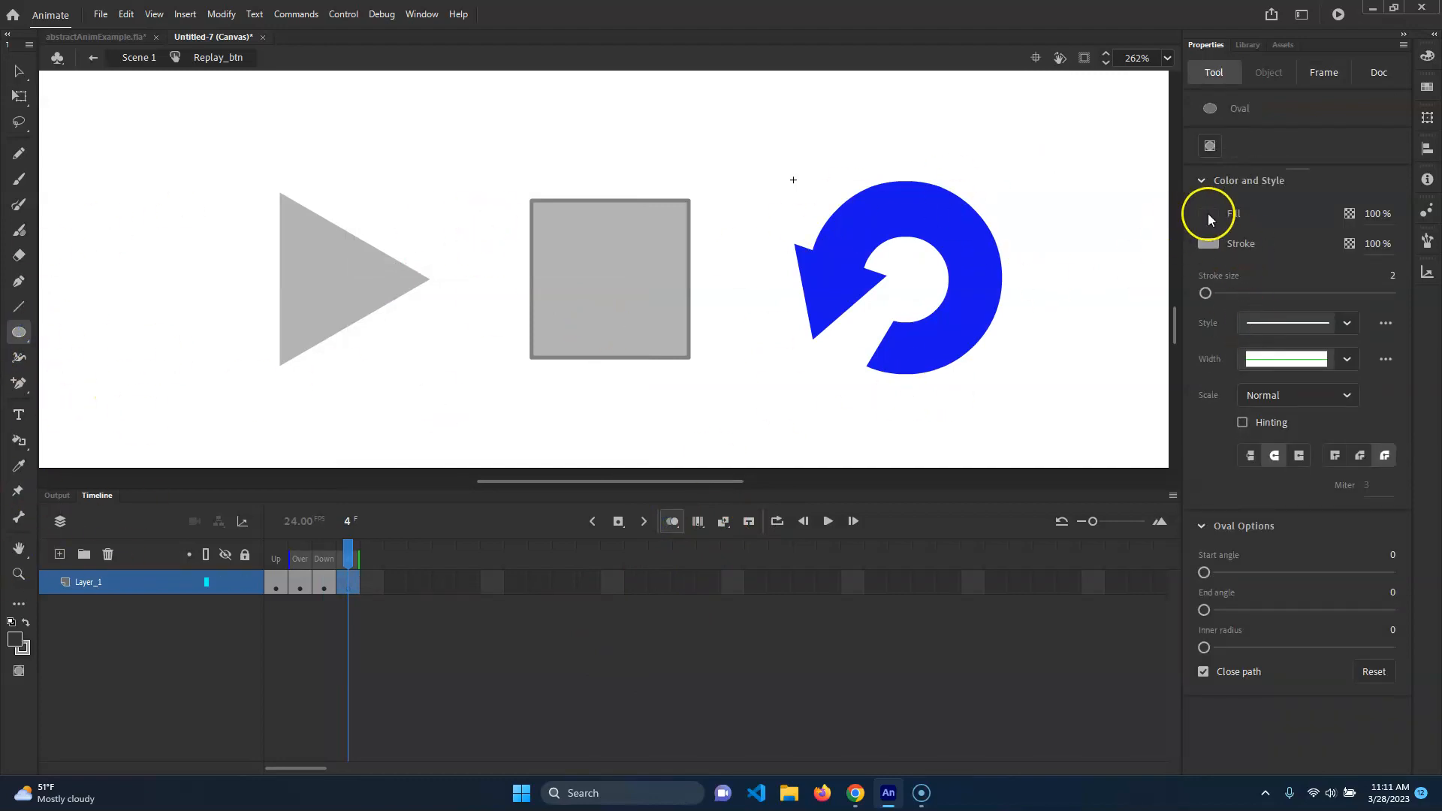
{"action": "left_click", "coordinate": [1206, 243]}
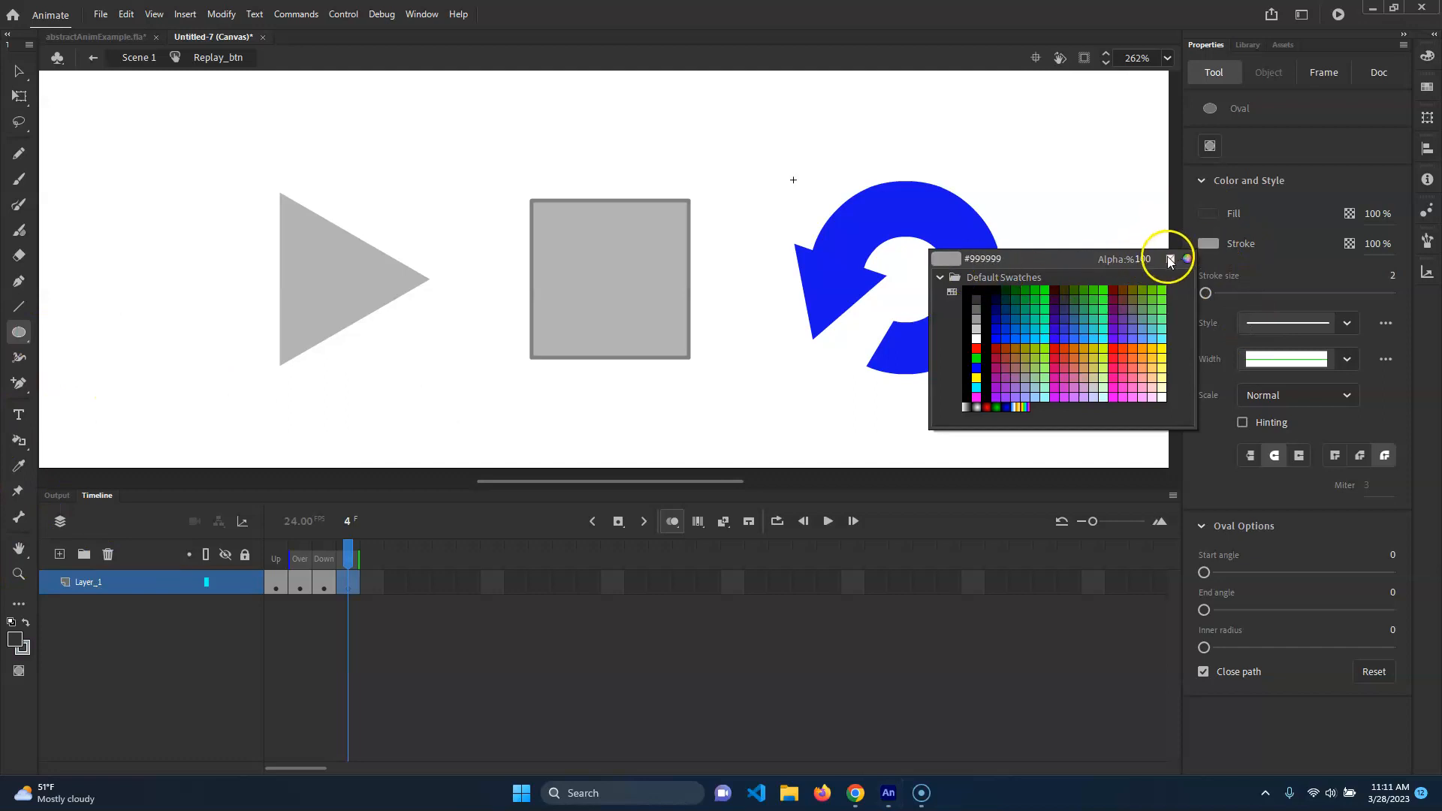
{"action": "left_click", "coordinate": [1169, 259]}
{"action": "left_click", "coordinate": [1215, 214]}
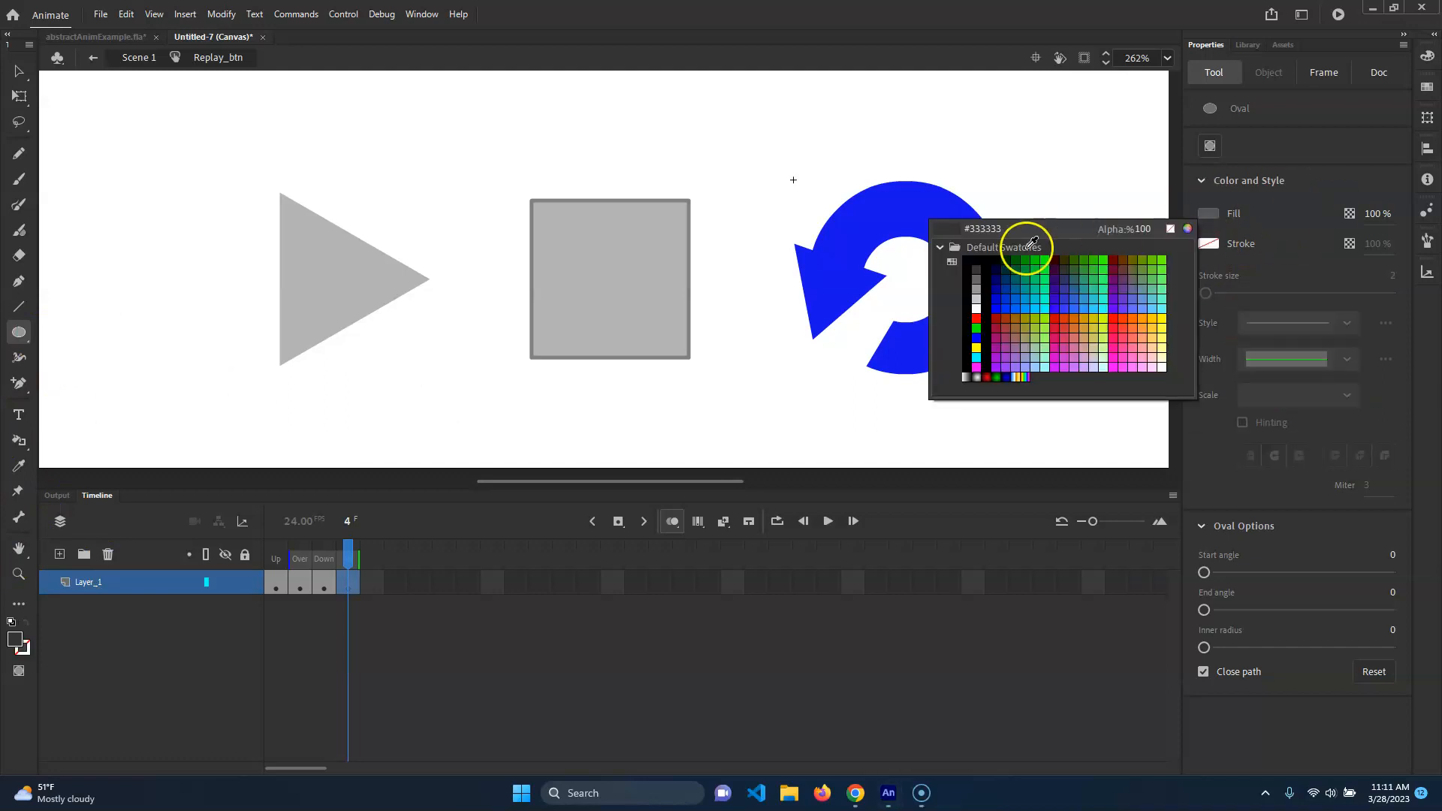
{"action": "left_click", "coordinate": [982, 251]}
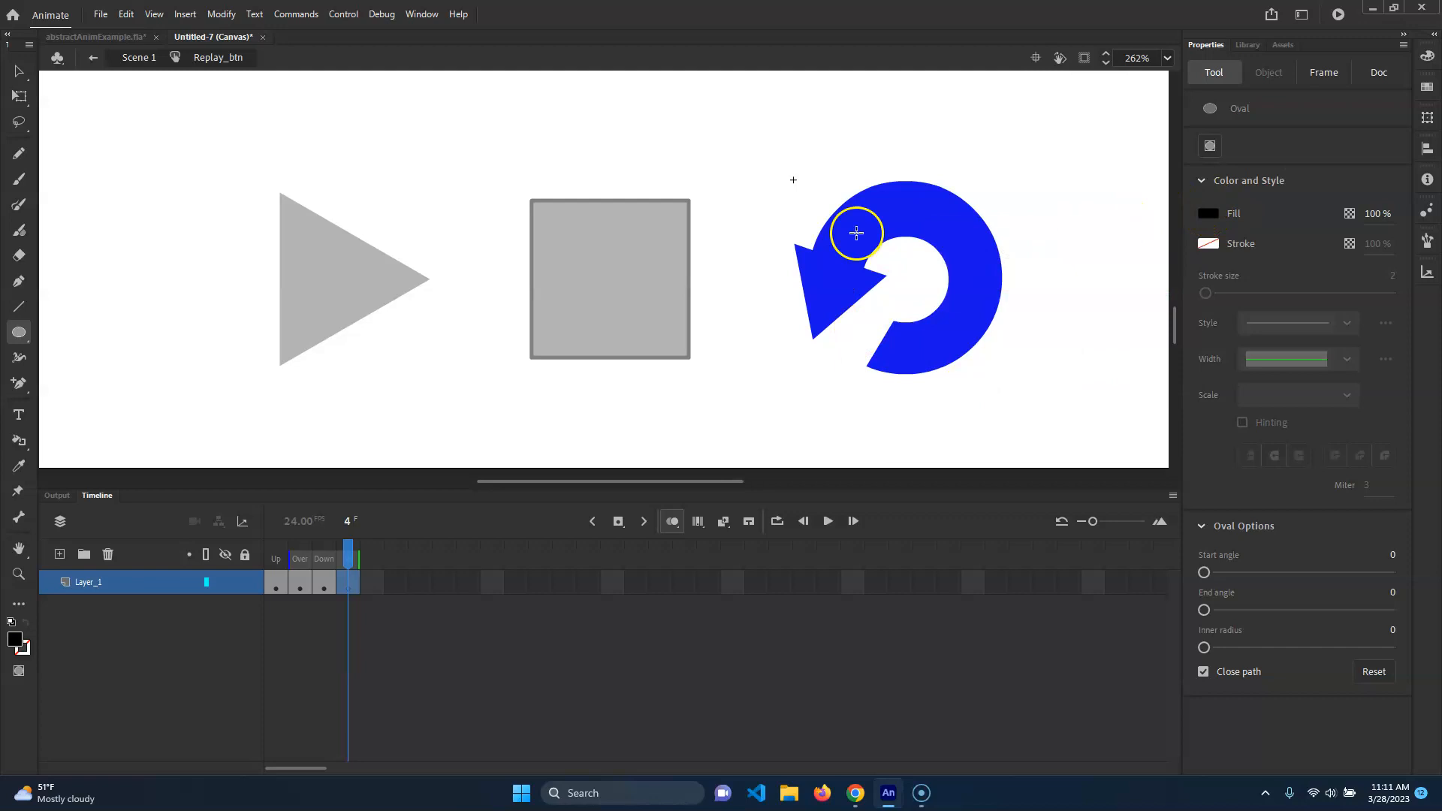
{"action": "left_click_drag", "start_coordinate": [793, 180], "coordinate": [1019, 396]}
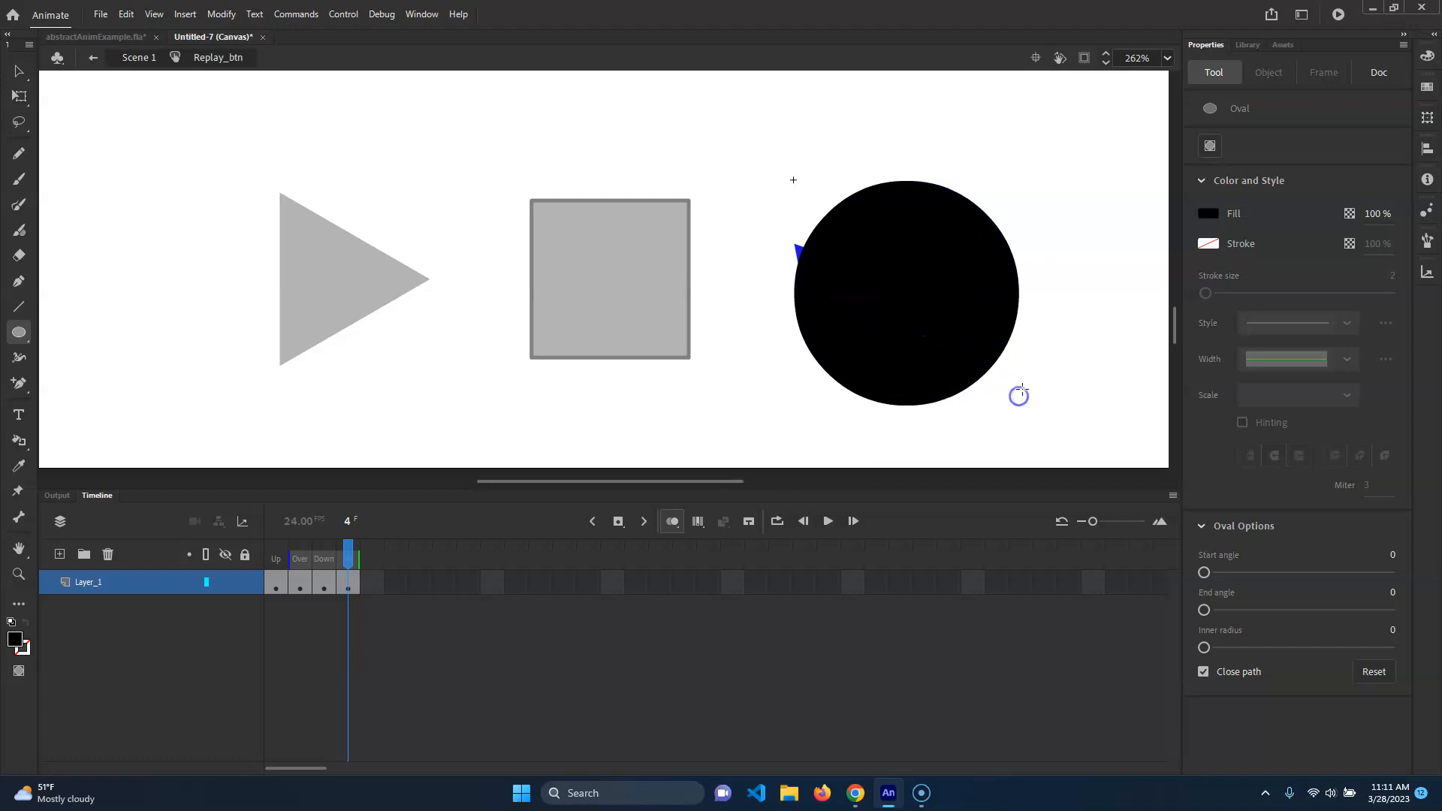
Step: Center the Hit-state circle over the replay arrow and scale it to 100 by 100 px
{"action": "key", "text": "v"}
{"action": "left_click", "coordinate": [930, 311]}
{"action": "mouse_move", "coordinate": [930, 311]}
{"action": "left_mouse_down"}
{"action": "mouse_move", "coordinate": [1084, 290]}
{"action": "mouse_move", "coordinate": [915, 296]}
{"action": "left_mouse_up"}
{"action": "key", "text": "q"}
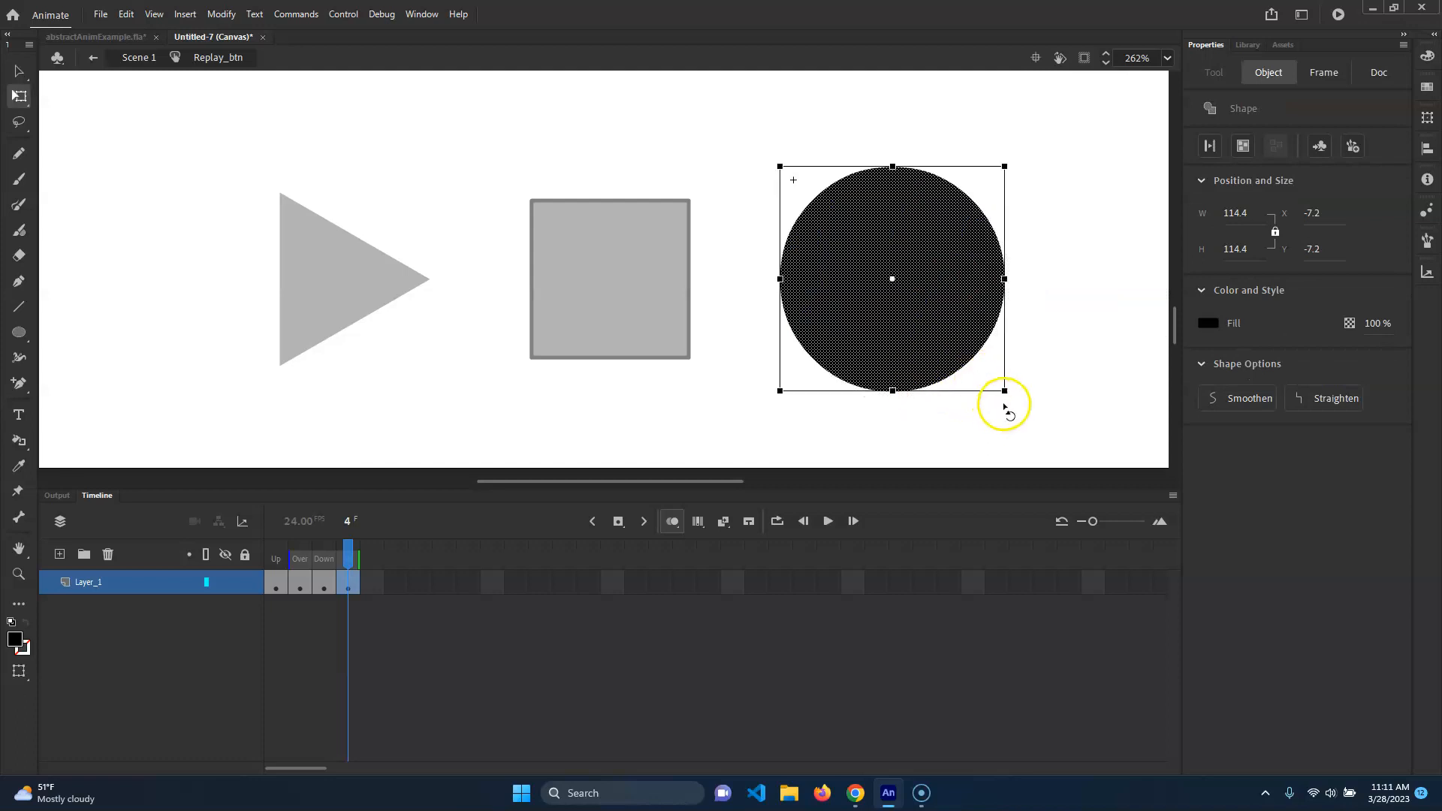
{"action": "left_click_drag", "start_coordinate": [1004, 390], "coordinate": [998, 385]}
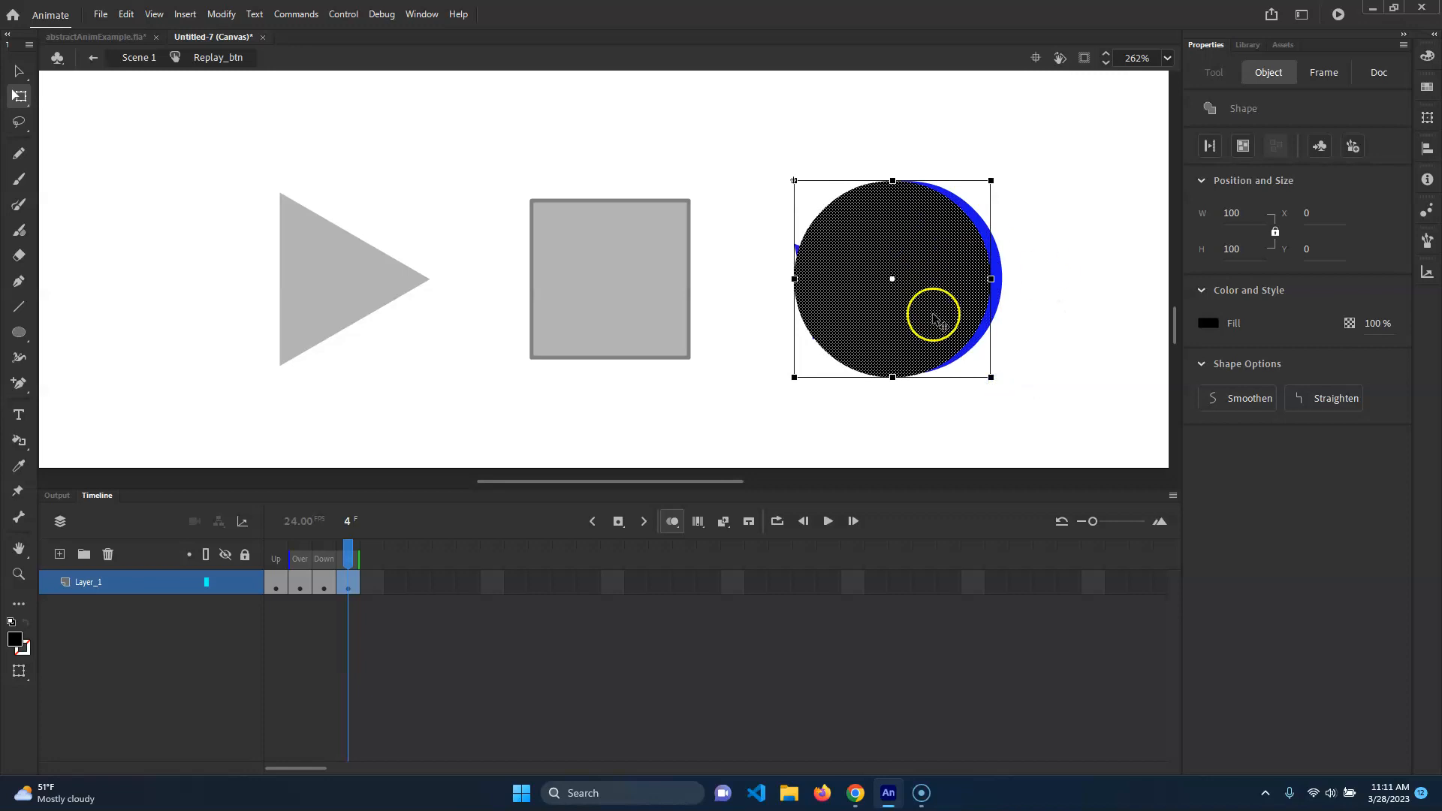
Step: Nudge the Hit-state circle right and up to X 6 and Y -0.8 to cover the round part of the arrow
{"action": "left_click_drag", "start_coordinate": [956, 306], "coordinate": [961, 307]}
{"action": "key", "text": "Right"}
{"action": "key", "text": "Right"}
{"action": "key", "text": "Right"}
{"action": "key", "text": "Right"}
{"action": "key", "text": "Right"}
{"action": "key", "text": "Right"}
{"action": "key", "text": "Right"}
{"action": "key", "text": "Right"}
{"action": "key", "text": "Right"}
{"action": "key", "text": "Right"}
{"action": "key", "text": "Right"}
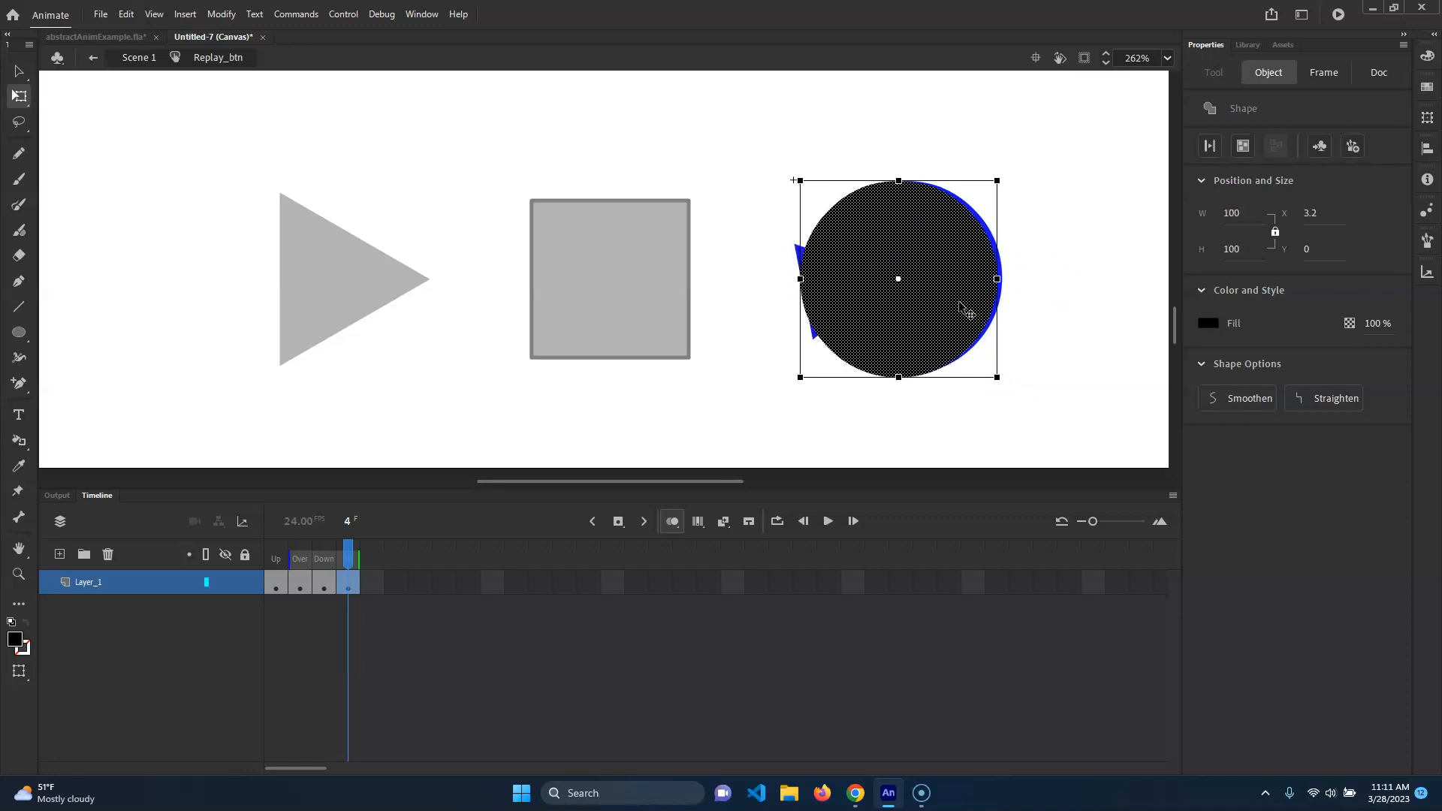
{"action": "key", "text": "Up"}
{"action": "key", "text": "Up"}
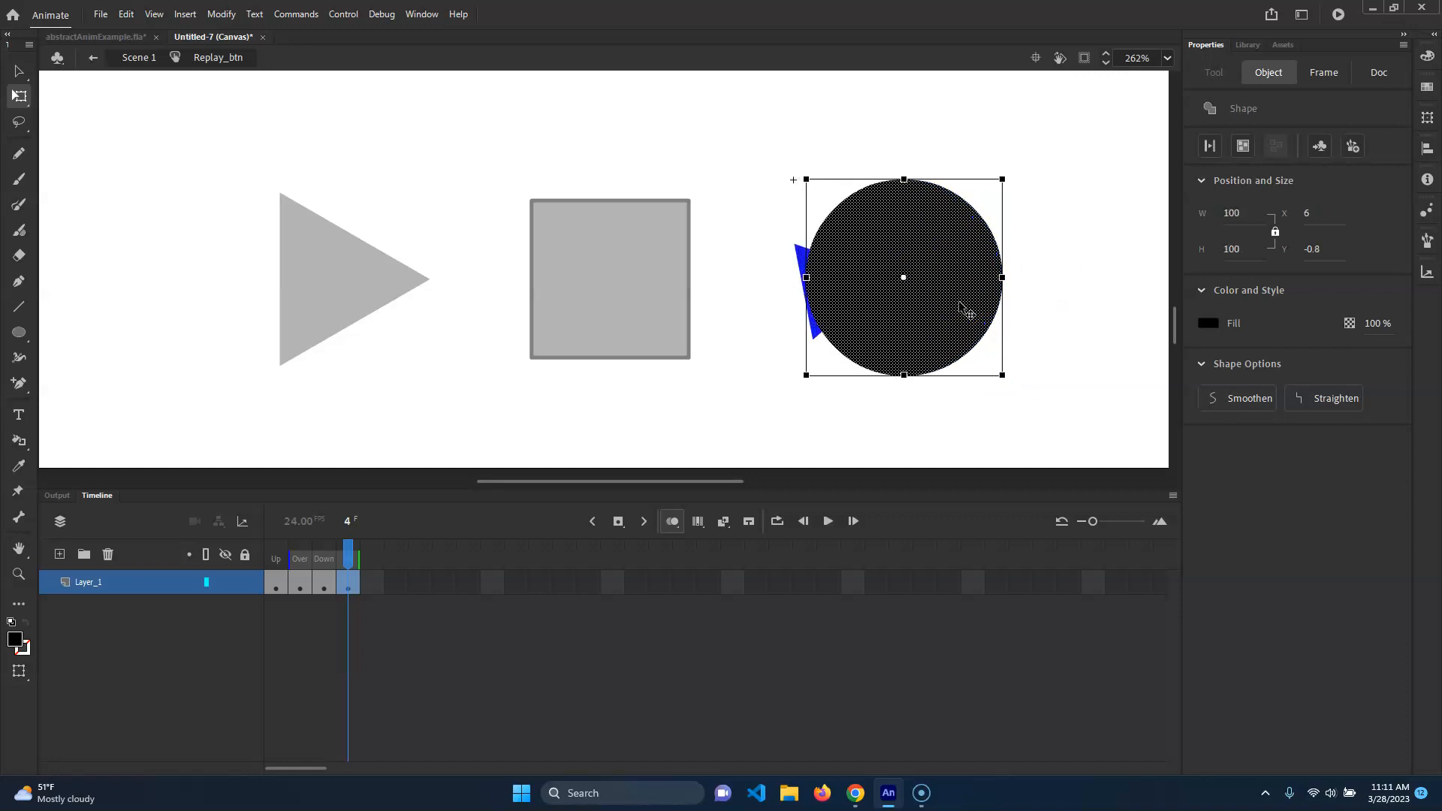
Step: Return to Scene 1 and test the movie in the browser
{"action": "left_click", "coordinate": [1126, 408]}
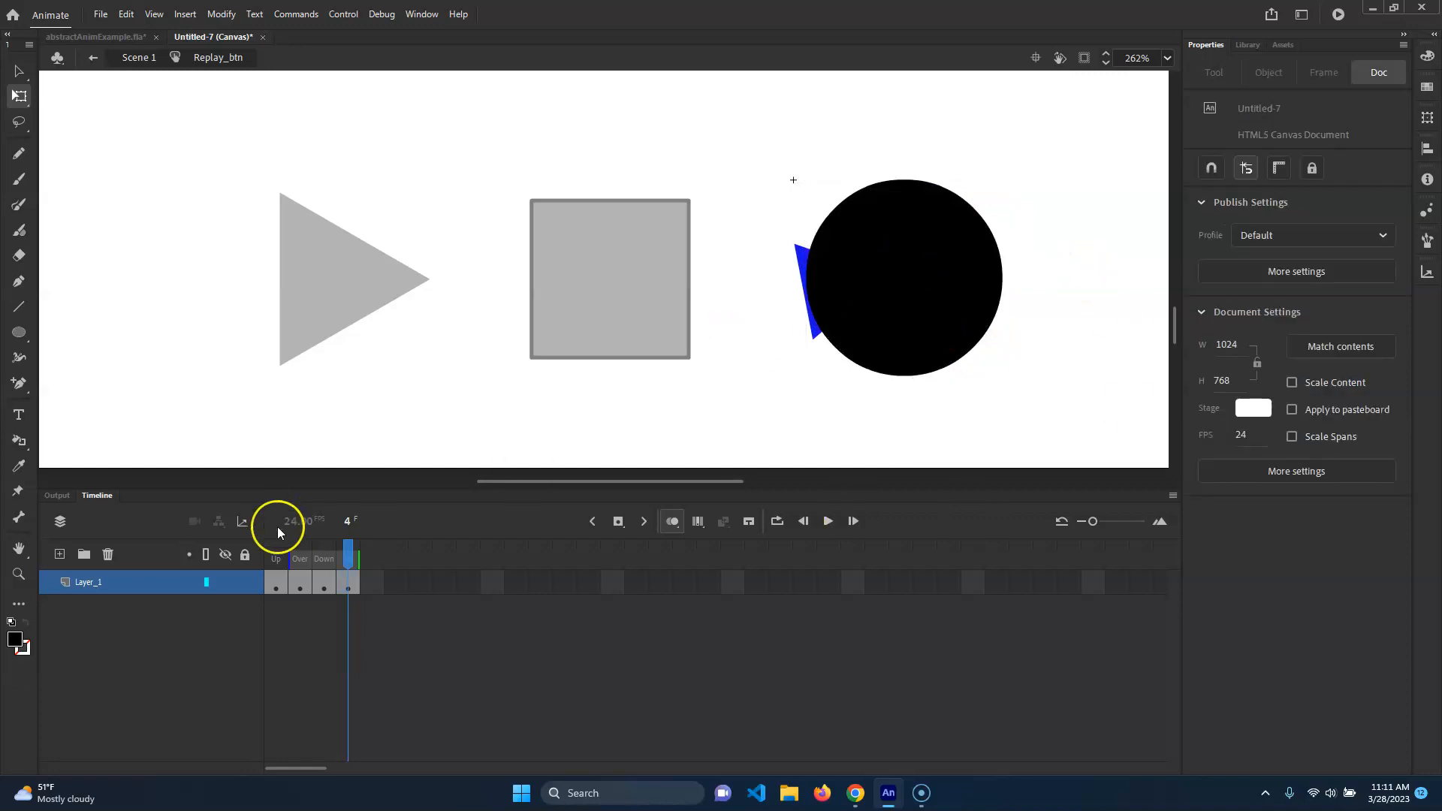
{"action": "left_click_drag", "start_coordinate": [338, 562], "coordinate": [335, 561]}
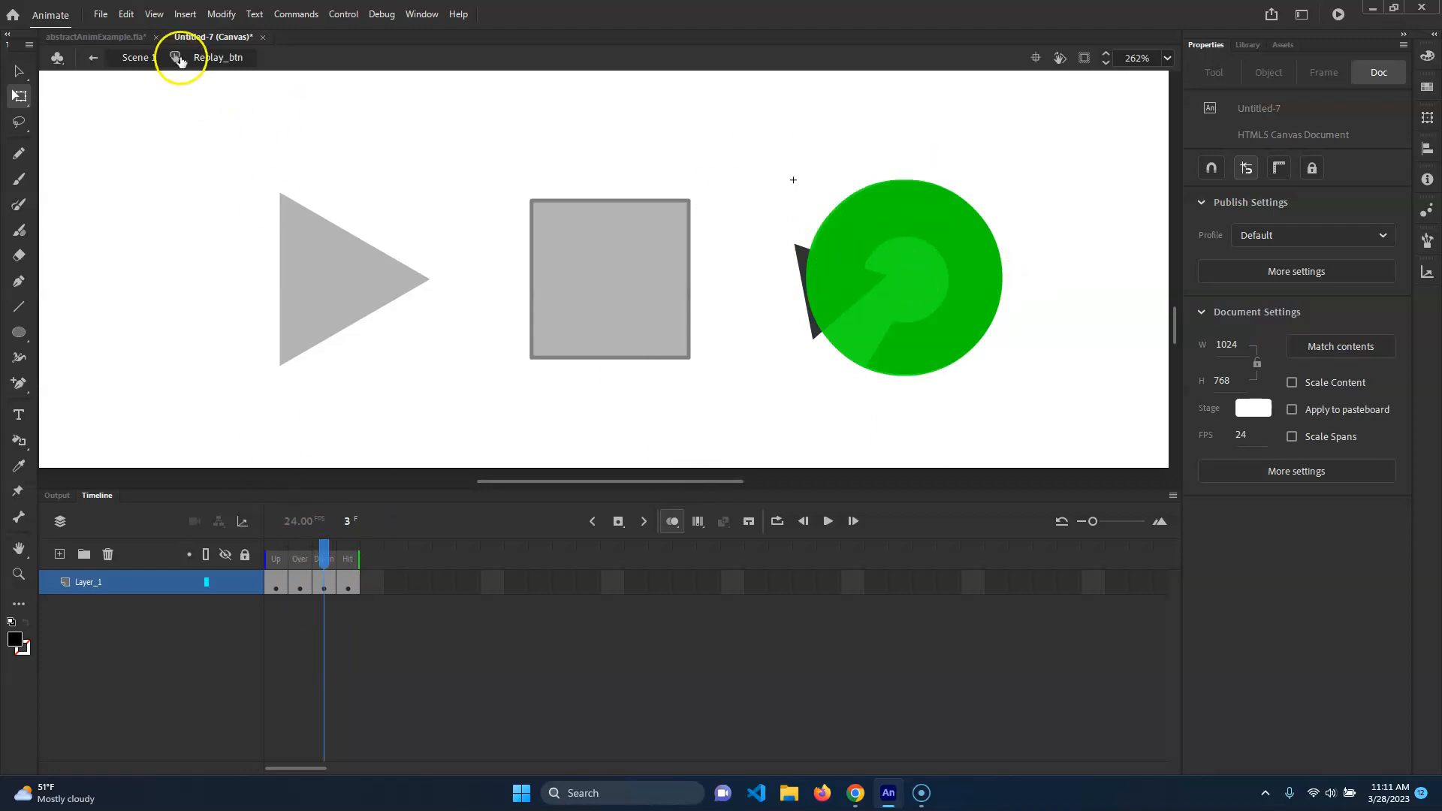
{"action": "left_click", "coordinate": [140, 58]}
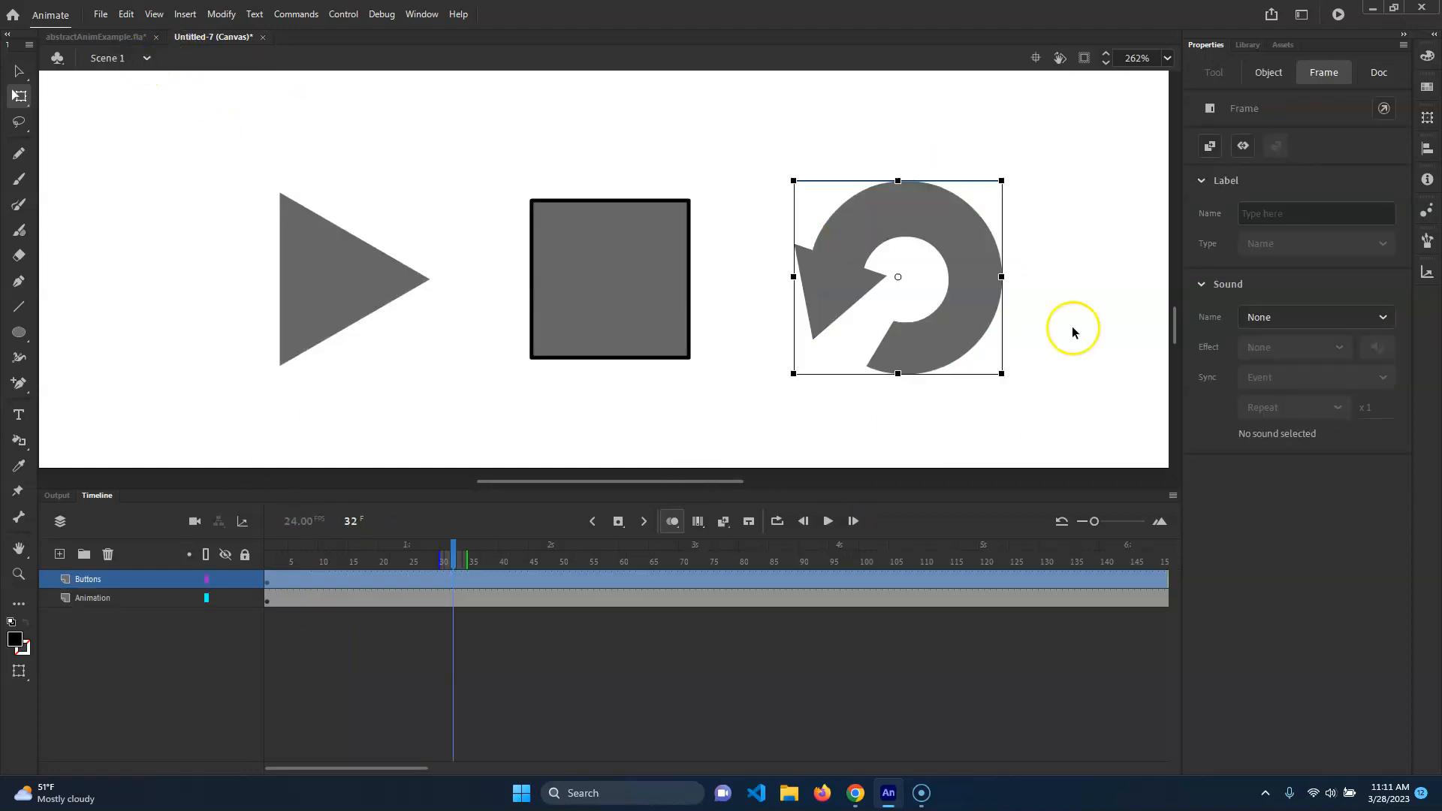
{"action": "key", "text": "ctrl+Return"}
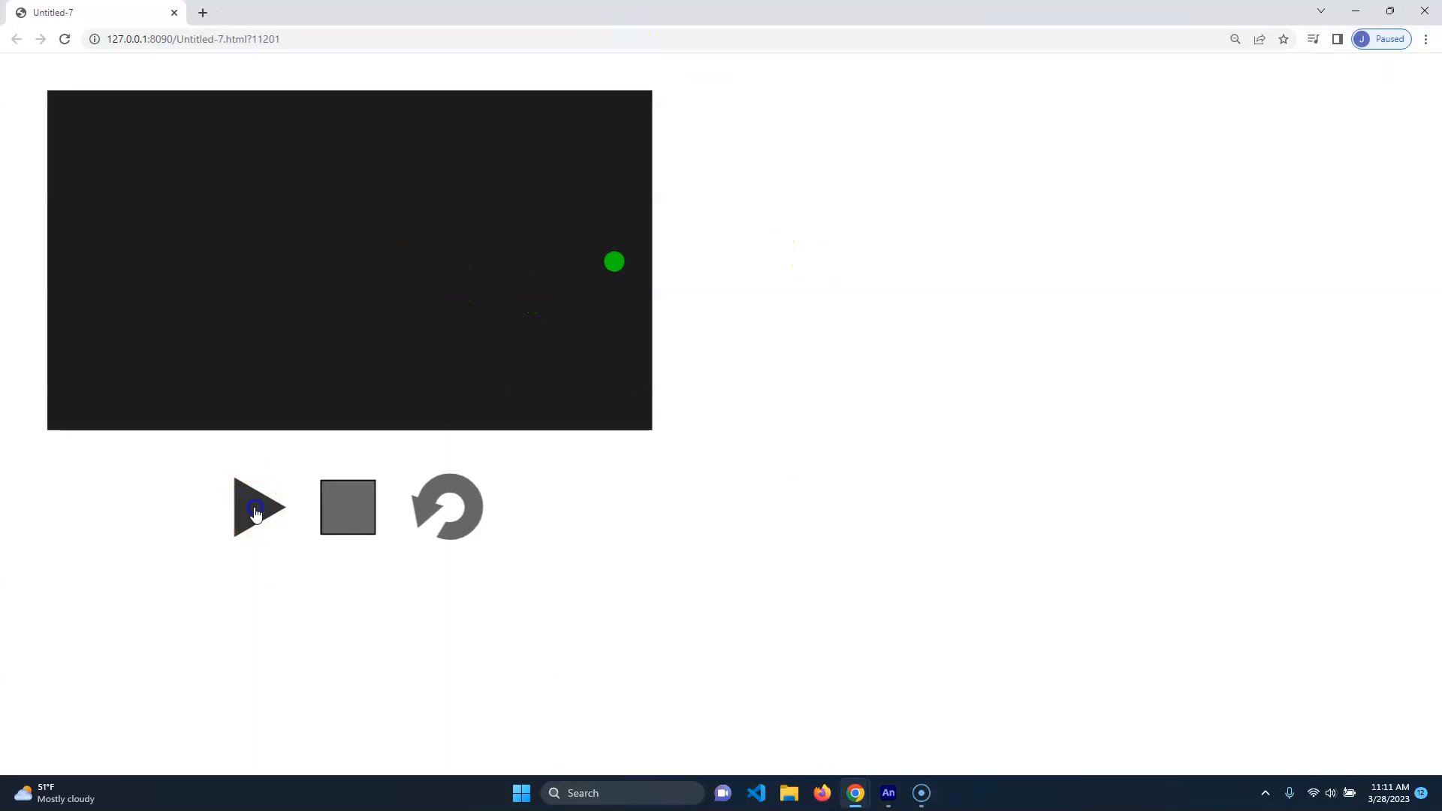
Step: Try the stop button repeatedly in the browser preview to check its states
{"action": "left_click", "coordinate": [344, 520]}
{"action": "left_click", "coordinate": [353, 516]}
{"action": "left_click", "coordinate": [352, 517]}
{"action": "left_click", "coordinate": [350, 517]}
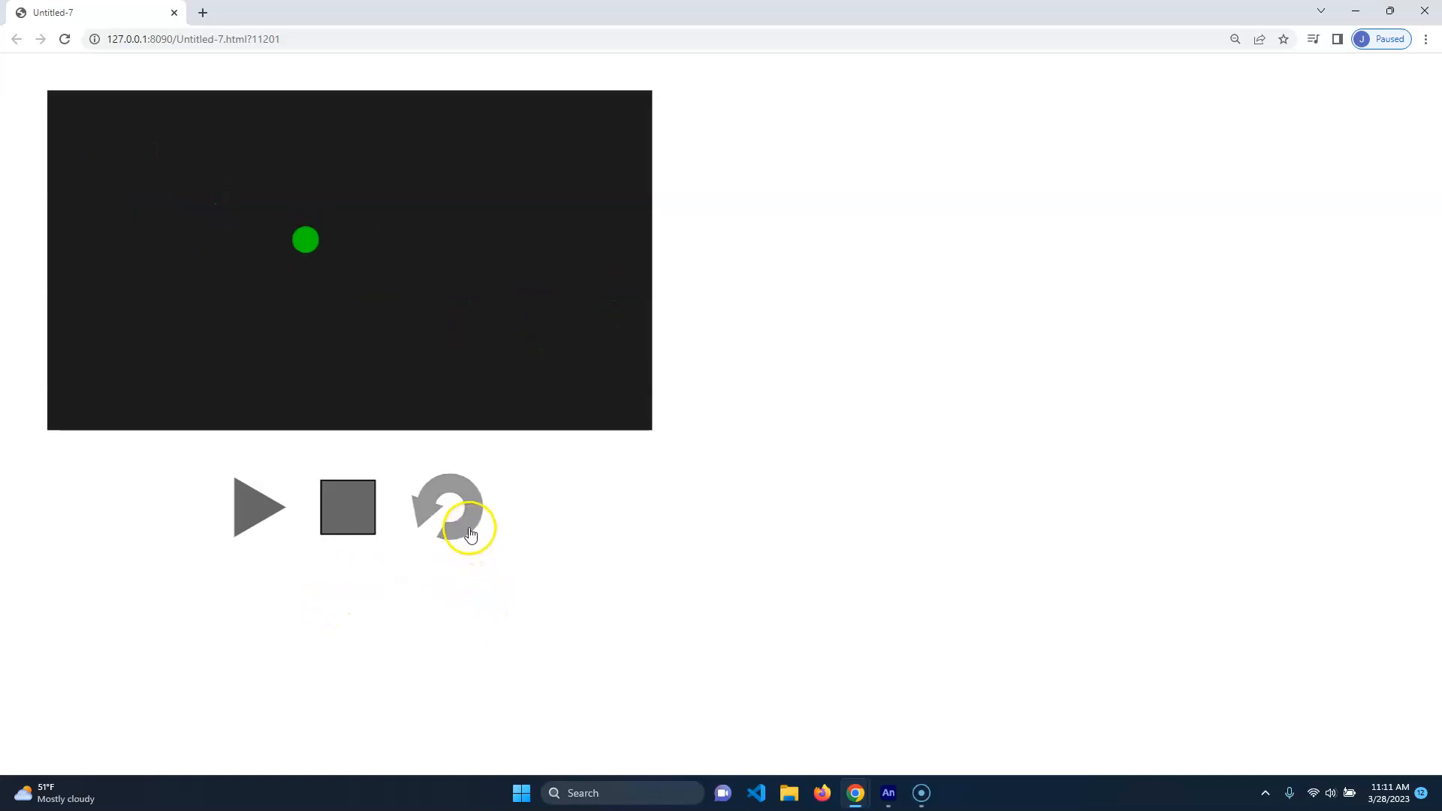
Step: Test the replay button in the preview, including the hollow center covered by its hit area
{"action": "left_click", "coordinate": [455, 511]}
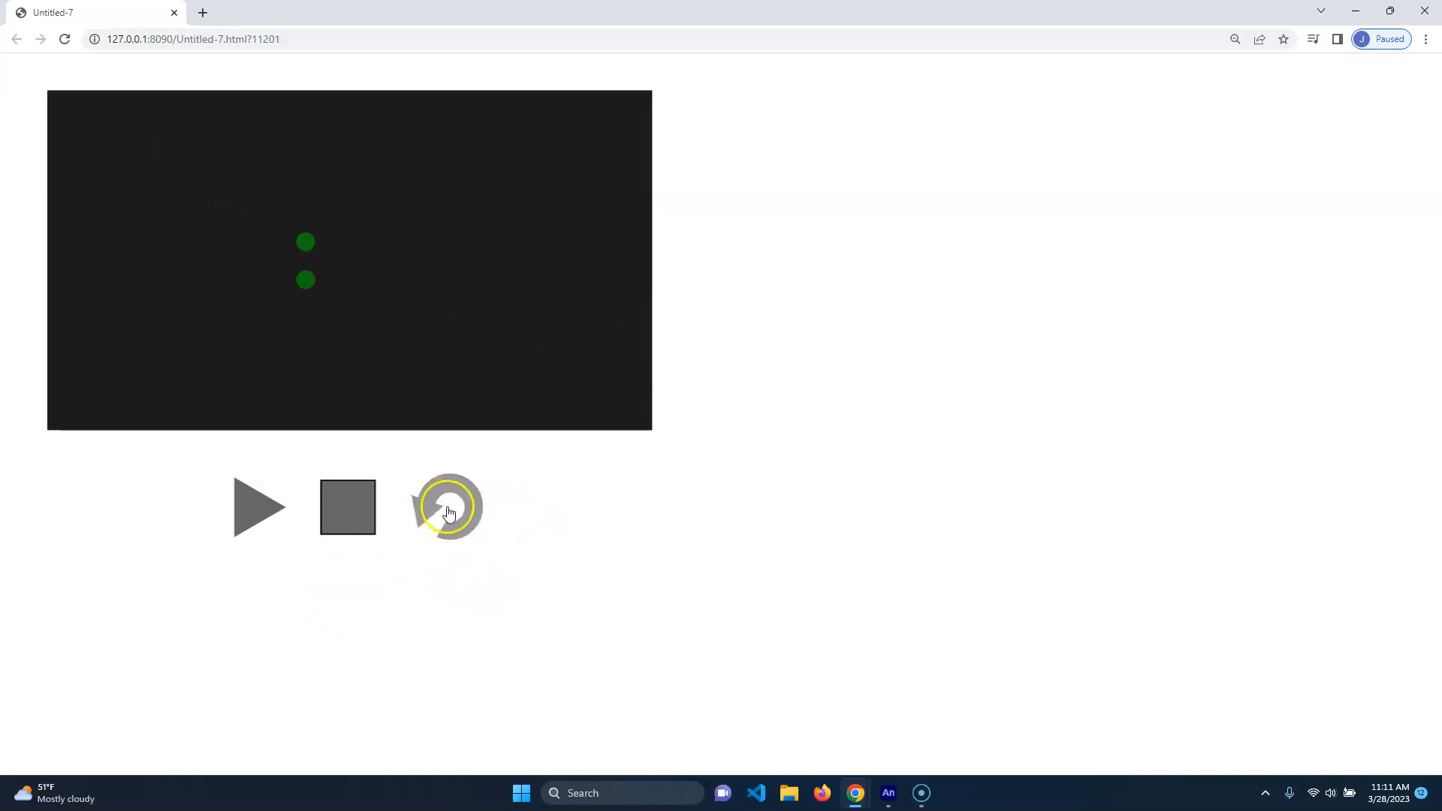
{"action": "left_click", "coordinate": [446, 522]}
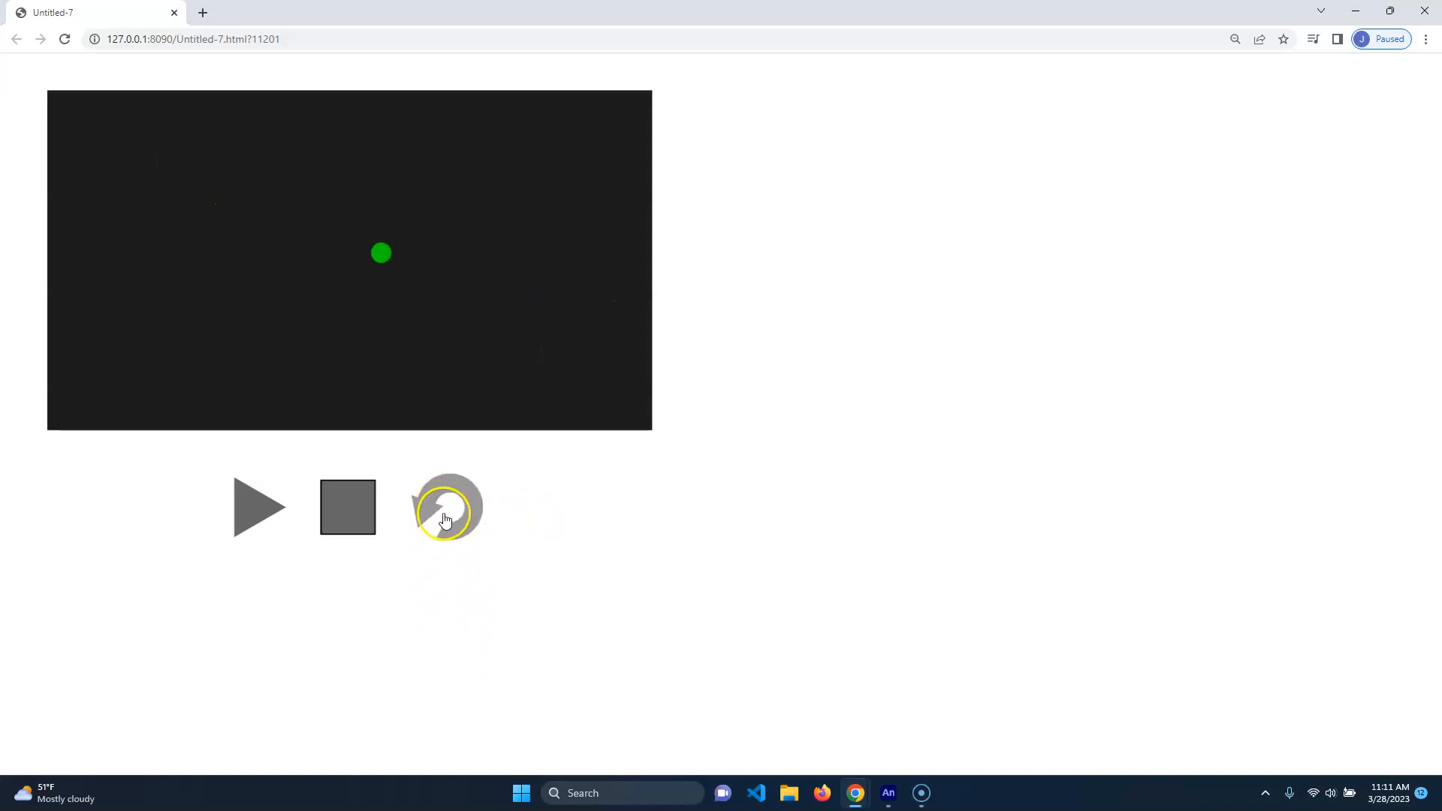
{"action": "left_click", "coordinate": [475, 512]}
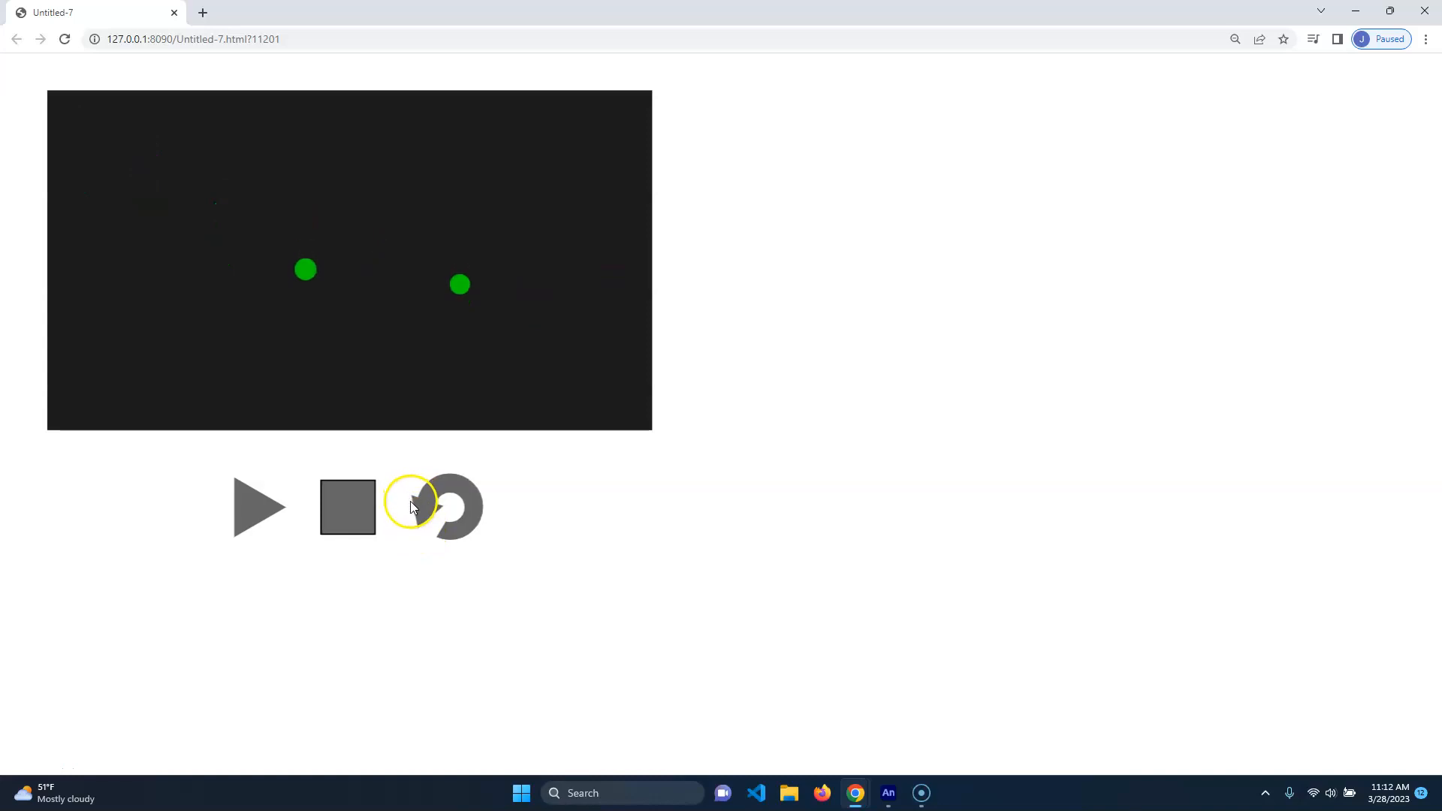
{"action": "left_click", "coordinate": [462, 505]}
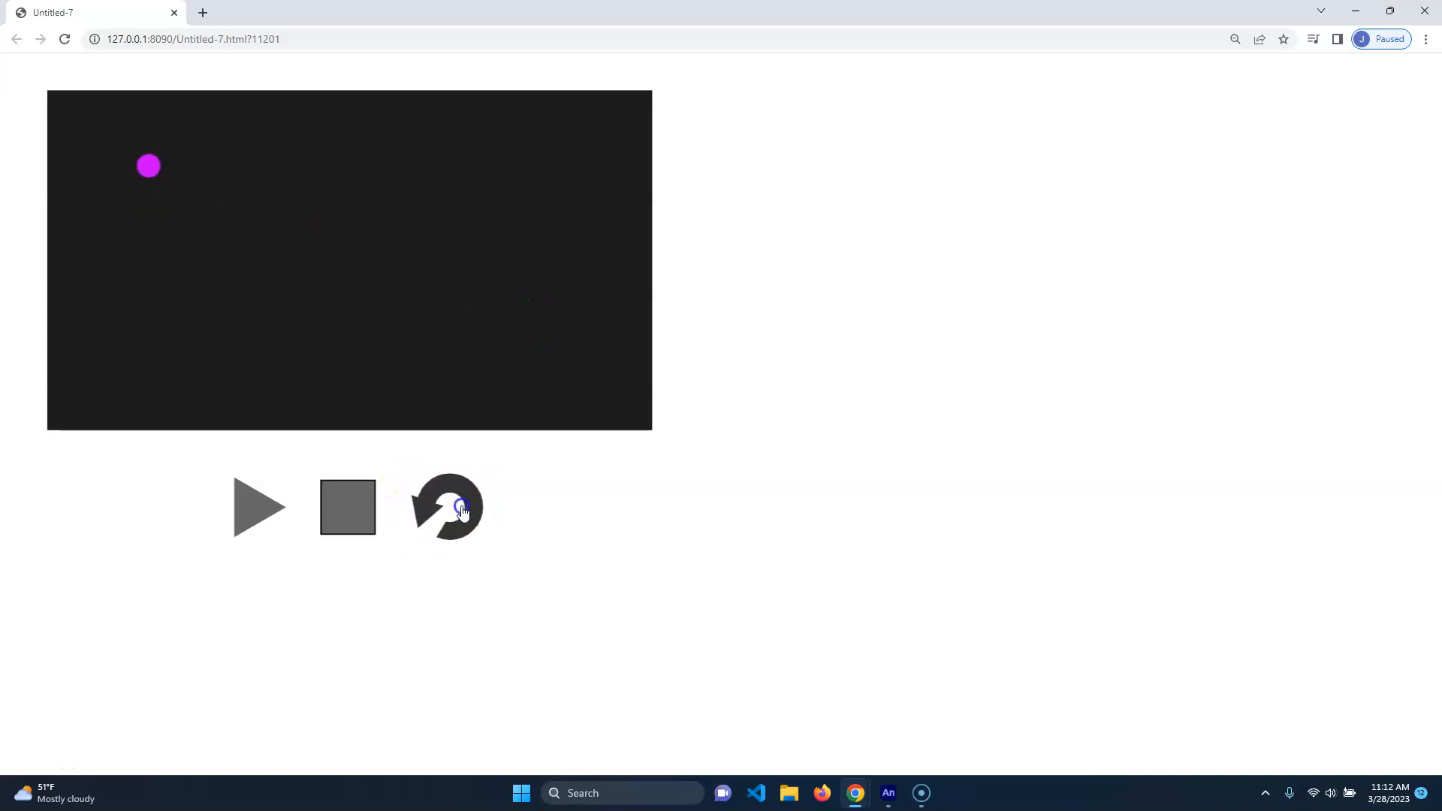
Step: Play, replay and stop the animation in the preview using all three buttons
{"action": "left_click", "coordinate": [239, 508]}
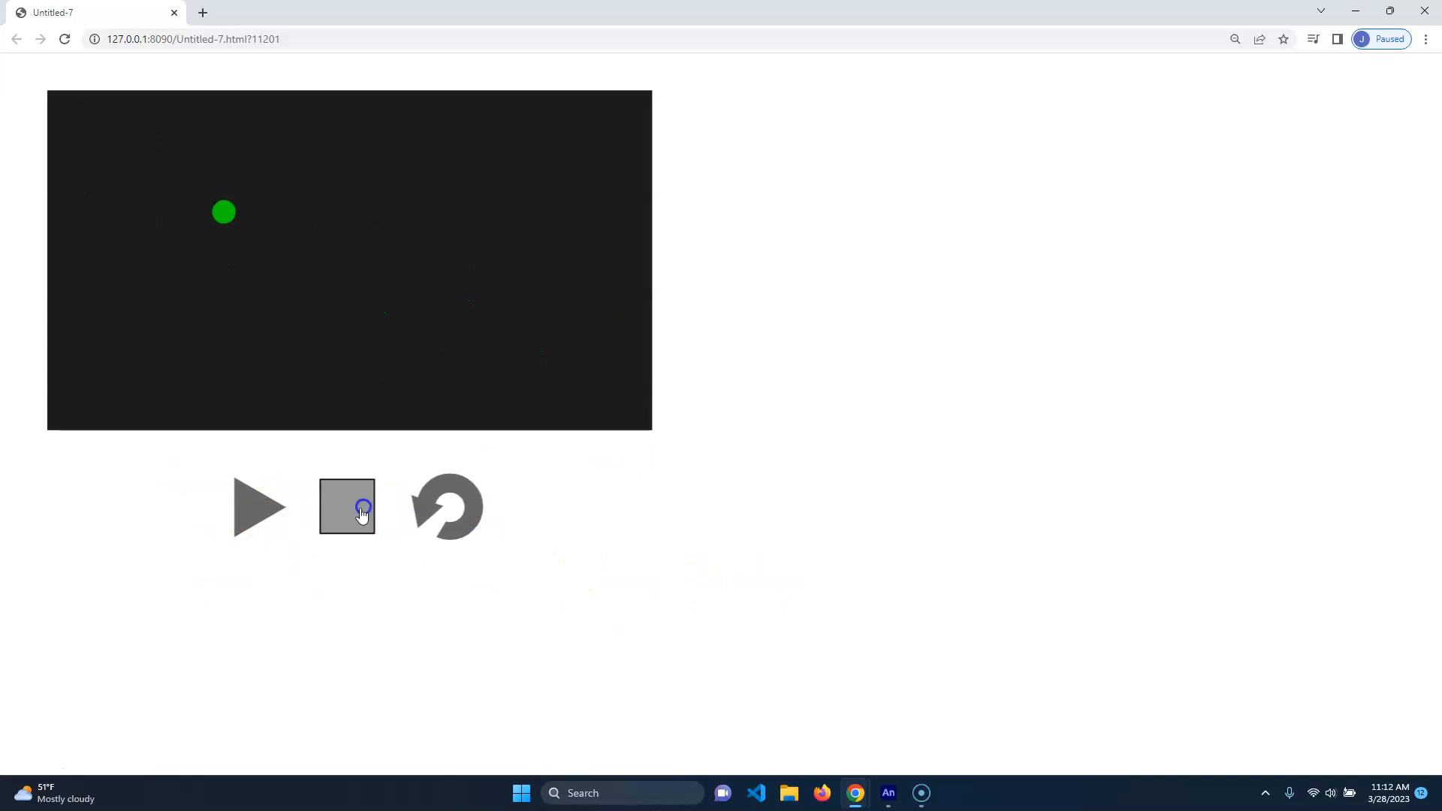
{"action": "left_click", "coordinate": [271, 524]}
{"action": "left_click", "coordinate": [448, 509]}
{"action": "left_click", "coordinate": [343, 511]}
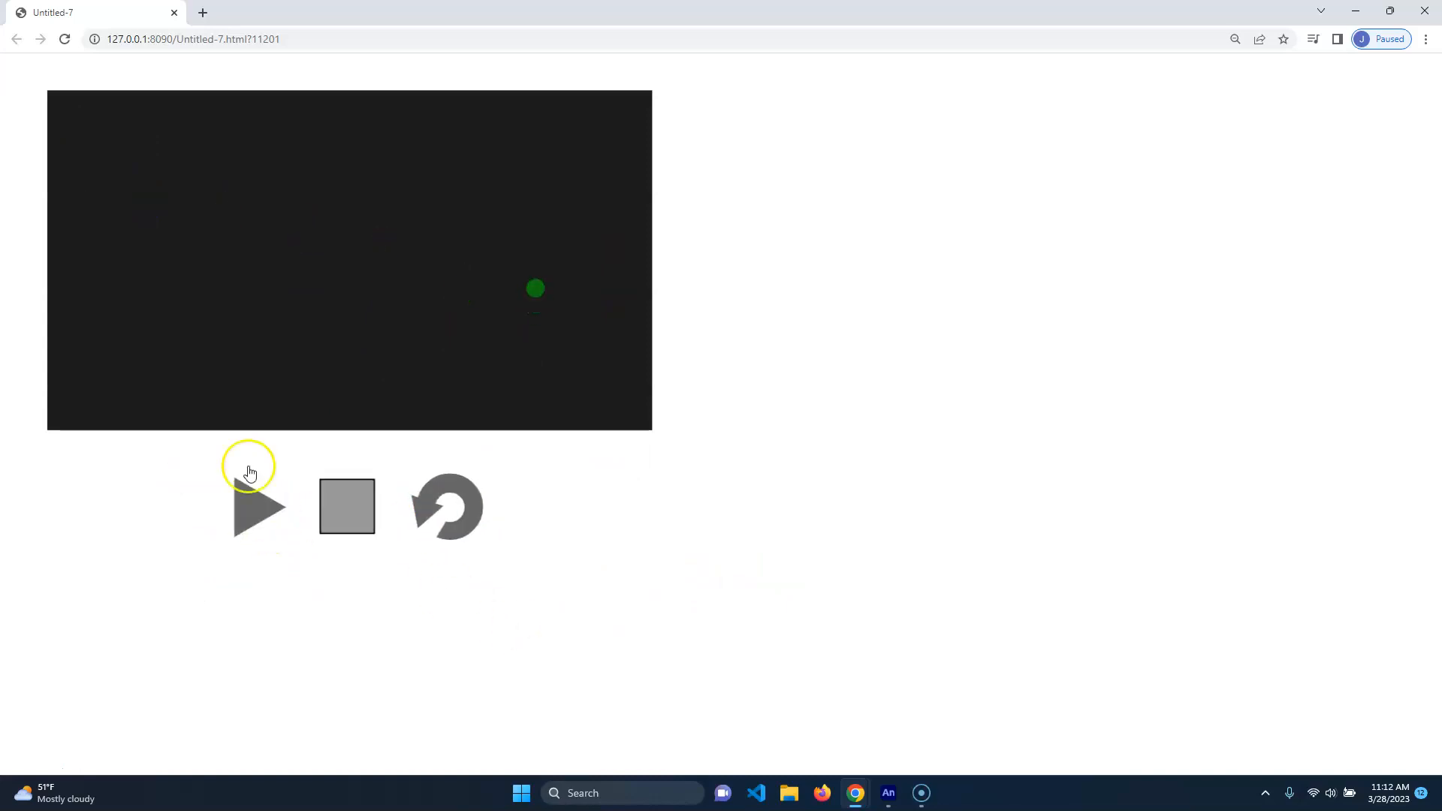